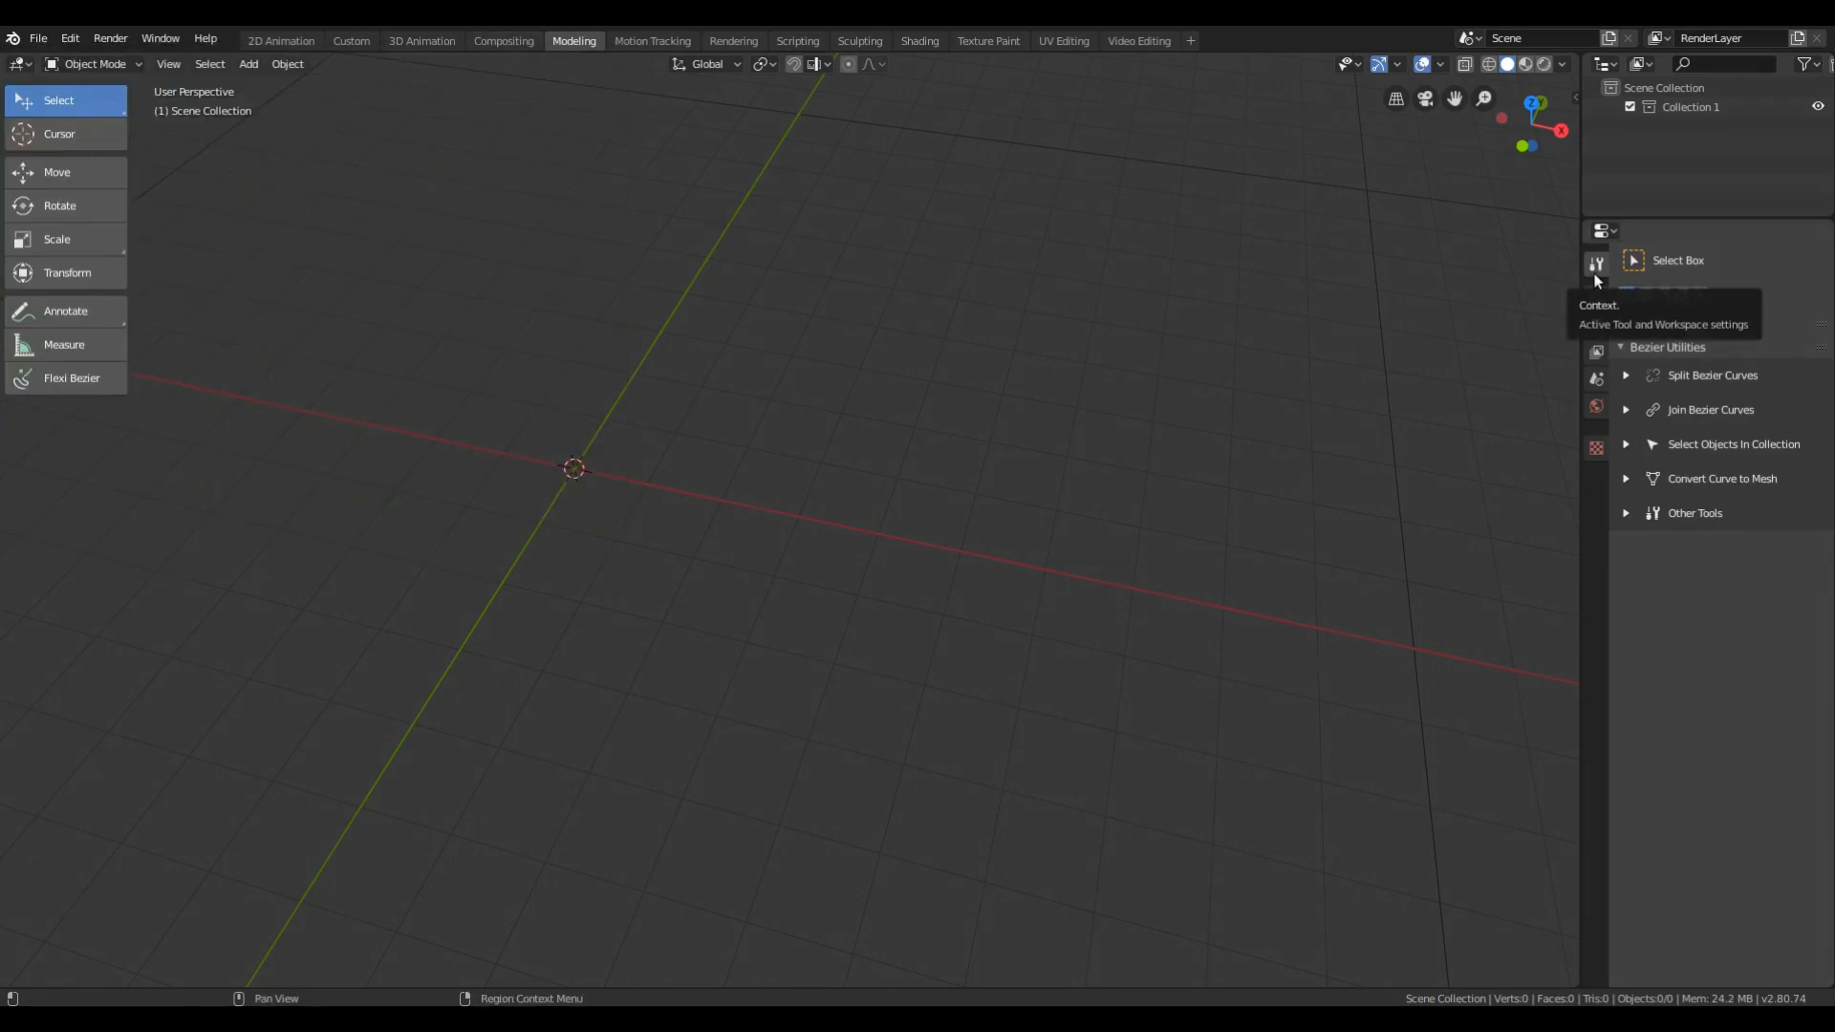
{"action": "left_click", "coordinate": [1626, 380]}
{"action": "left_click", "coordinate": [1626, 378]}
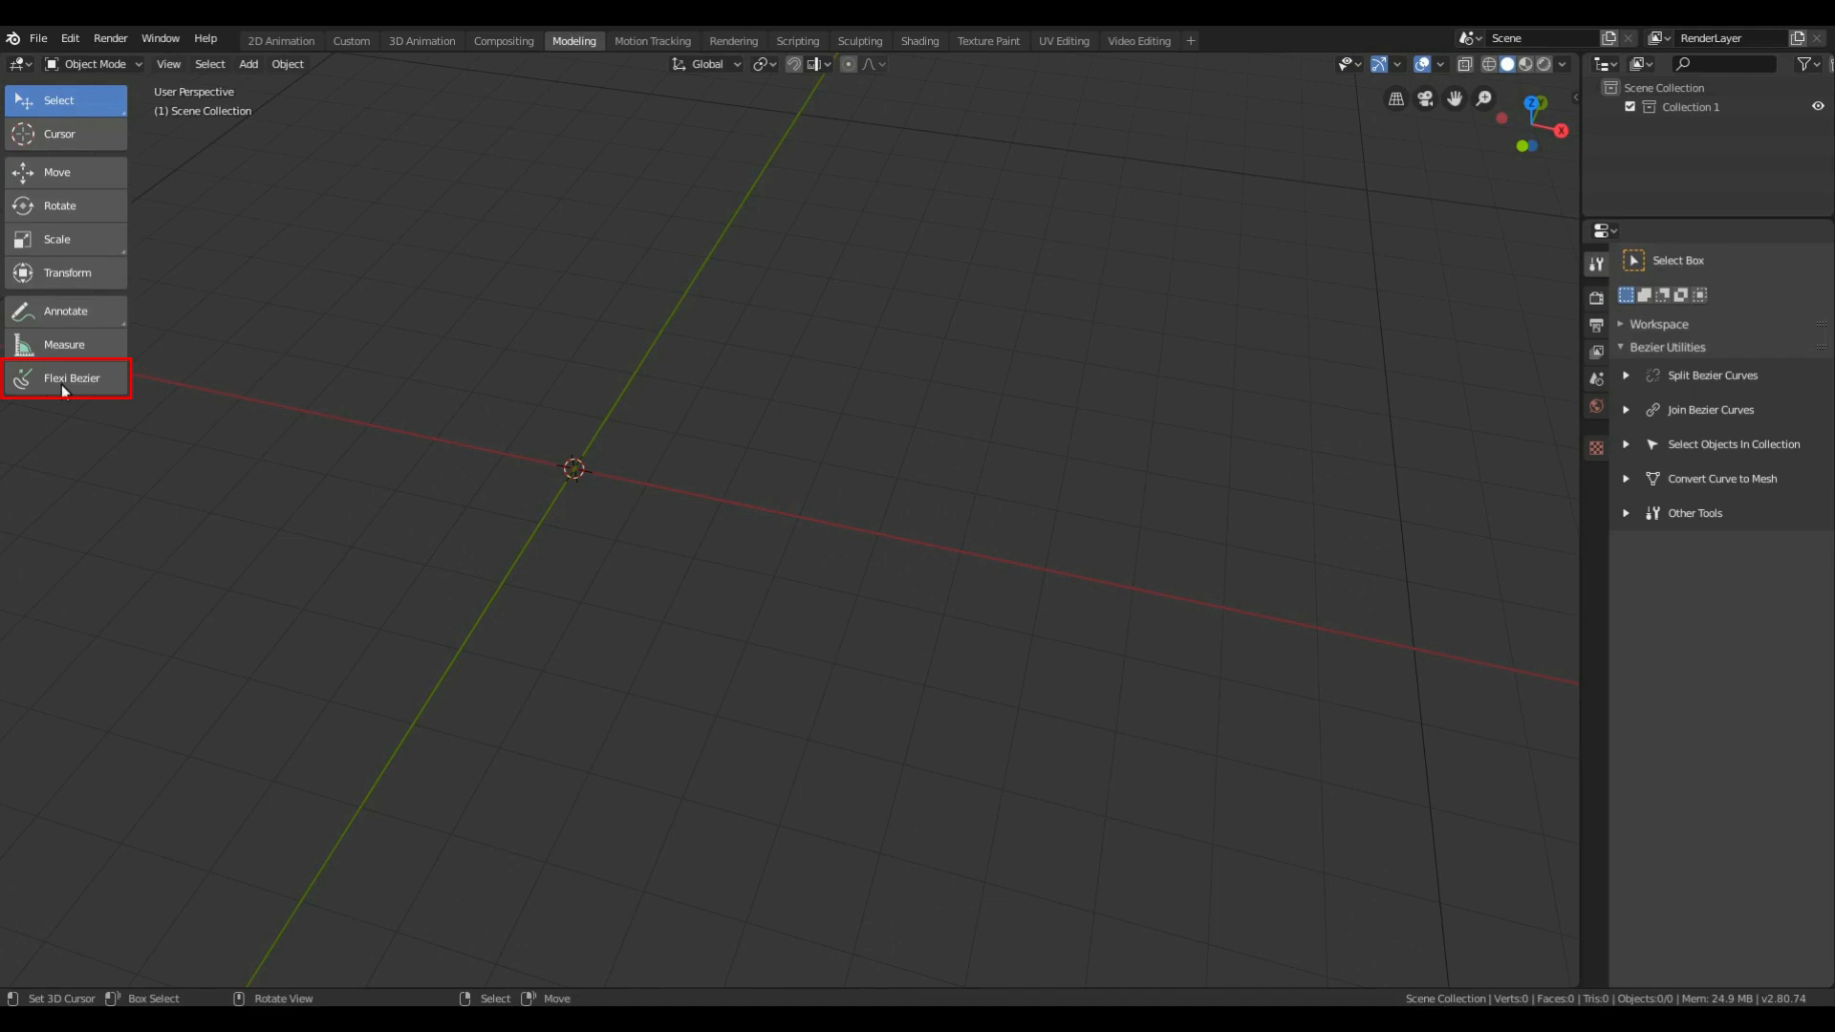
Draw a winding curve of several smooth segments across the grid with the Flexi Bezier tool and finish it
{"action": "left_click", "coordinate": [61, 382]}
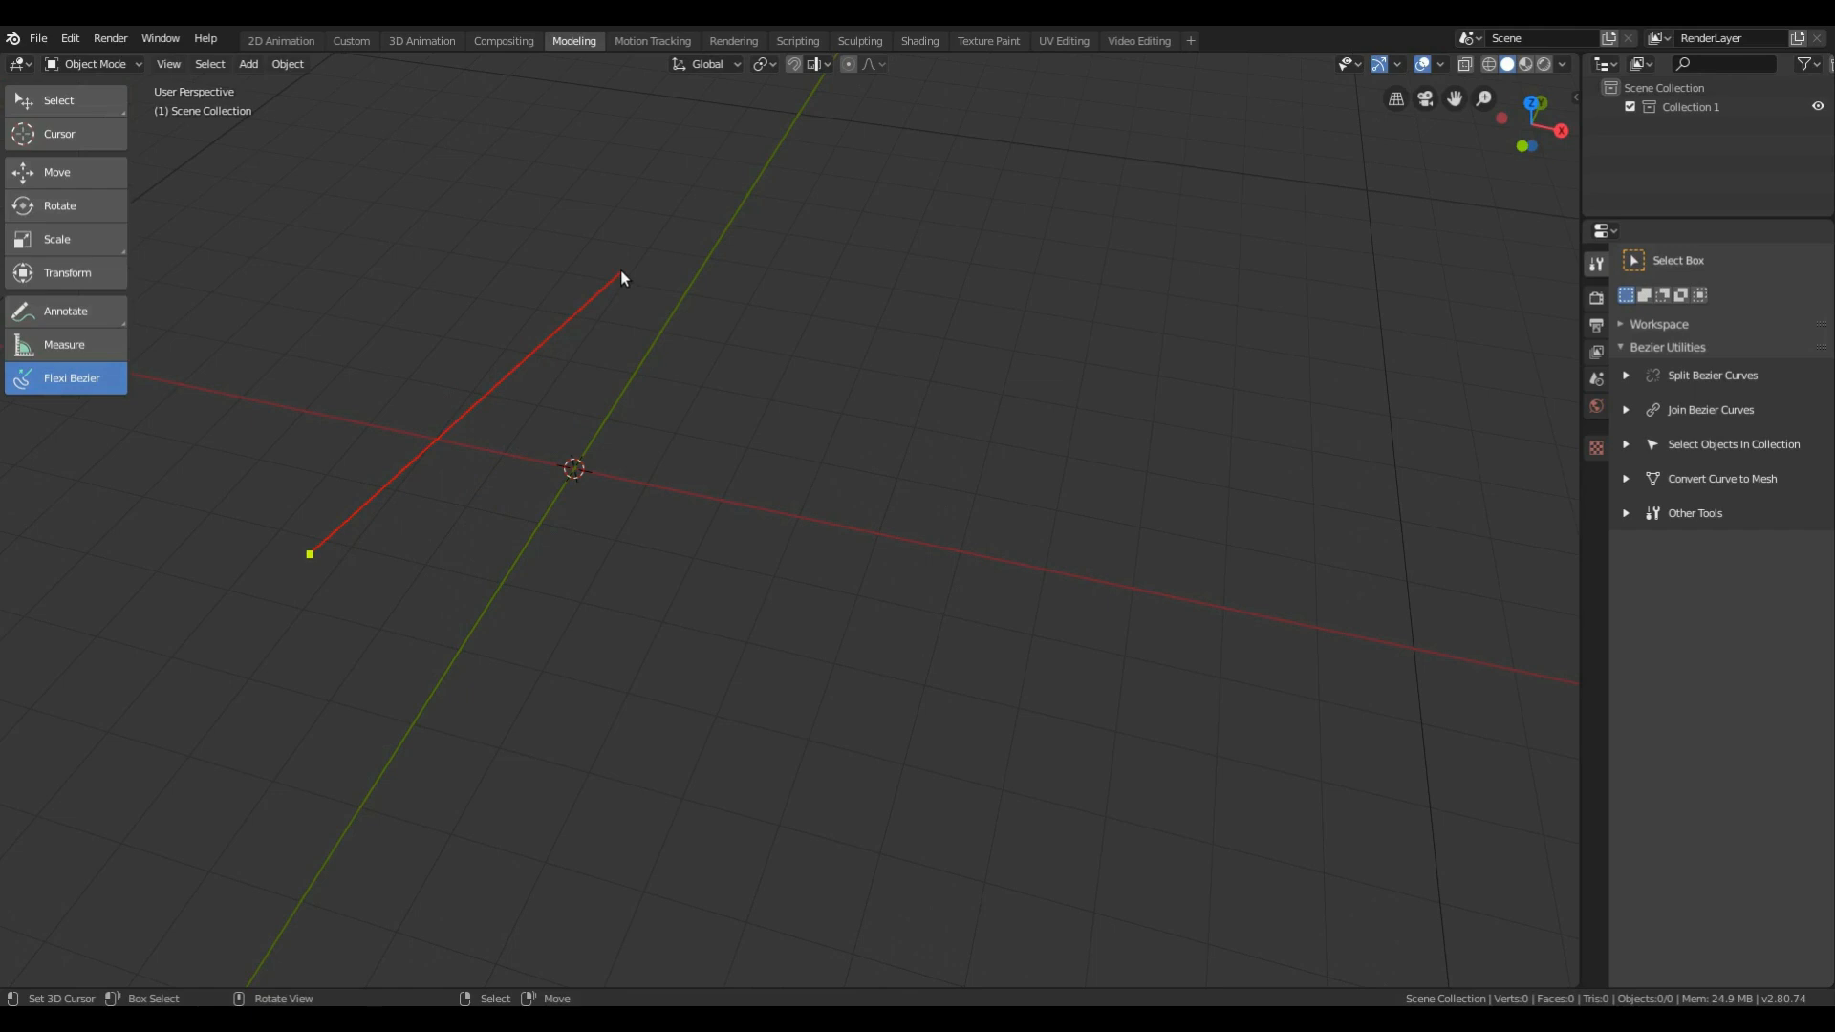
{"action": "left_click_drag", "start_coordinate": [622, 272], "coordinate": [783, 334]}
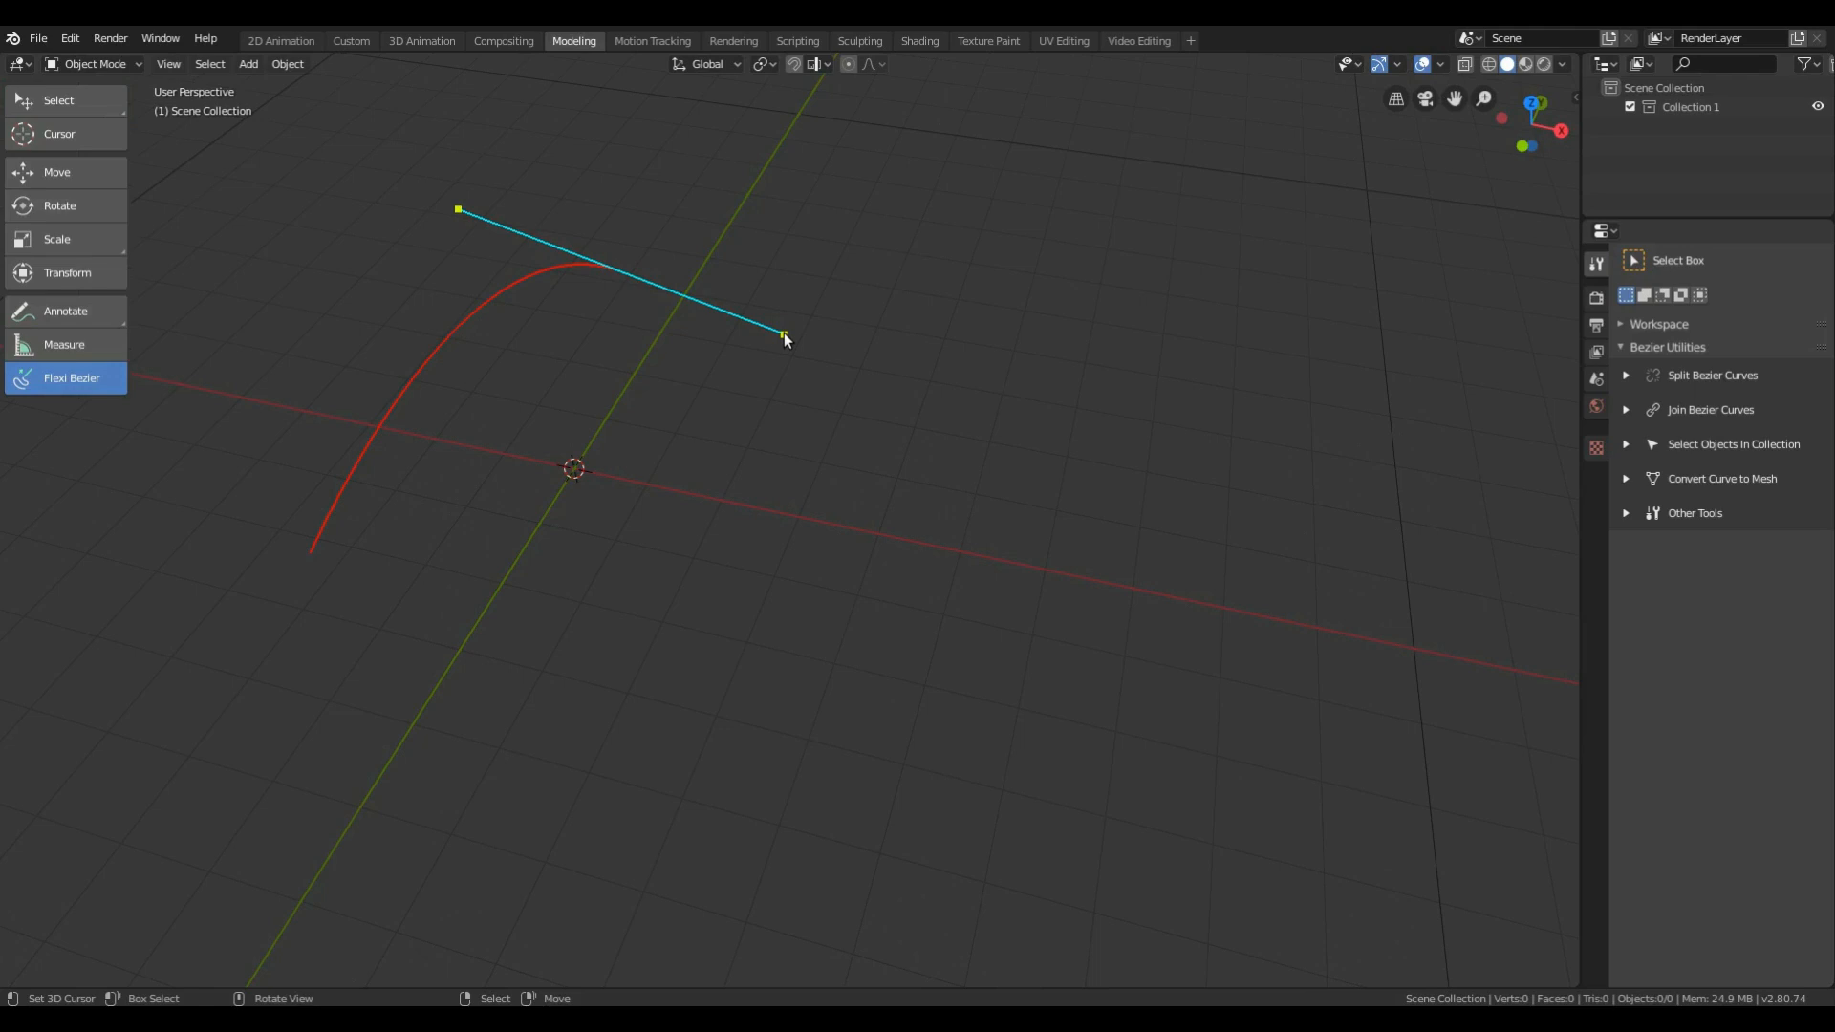
{"action": "left_click_drag", "start_coordinate": [784, 334], "coordinate": [893, 334]}
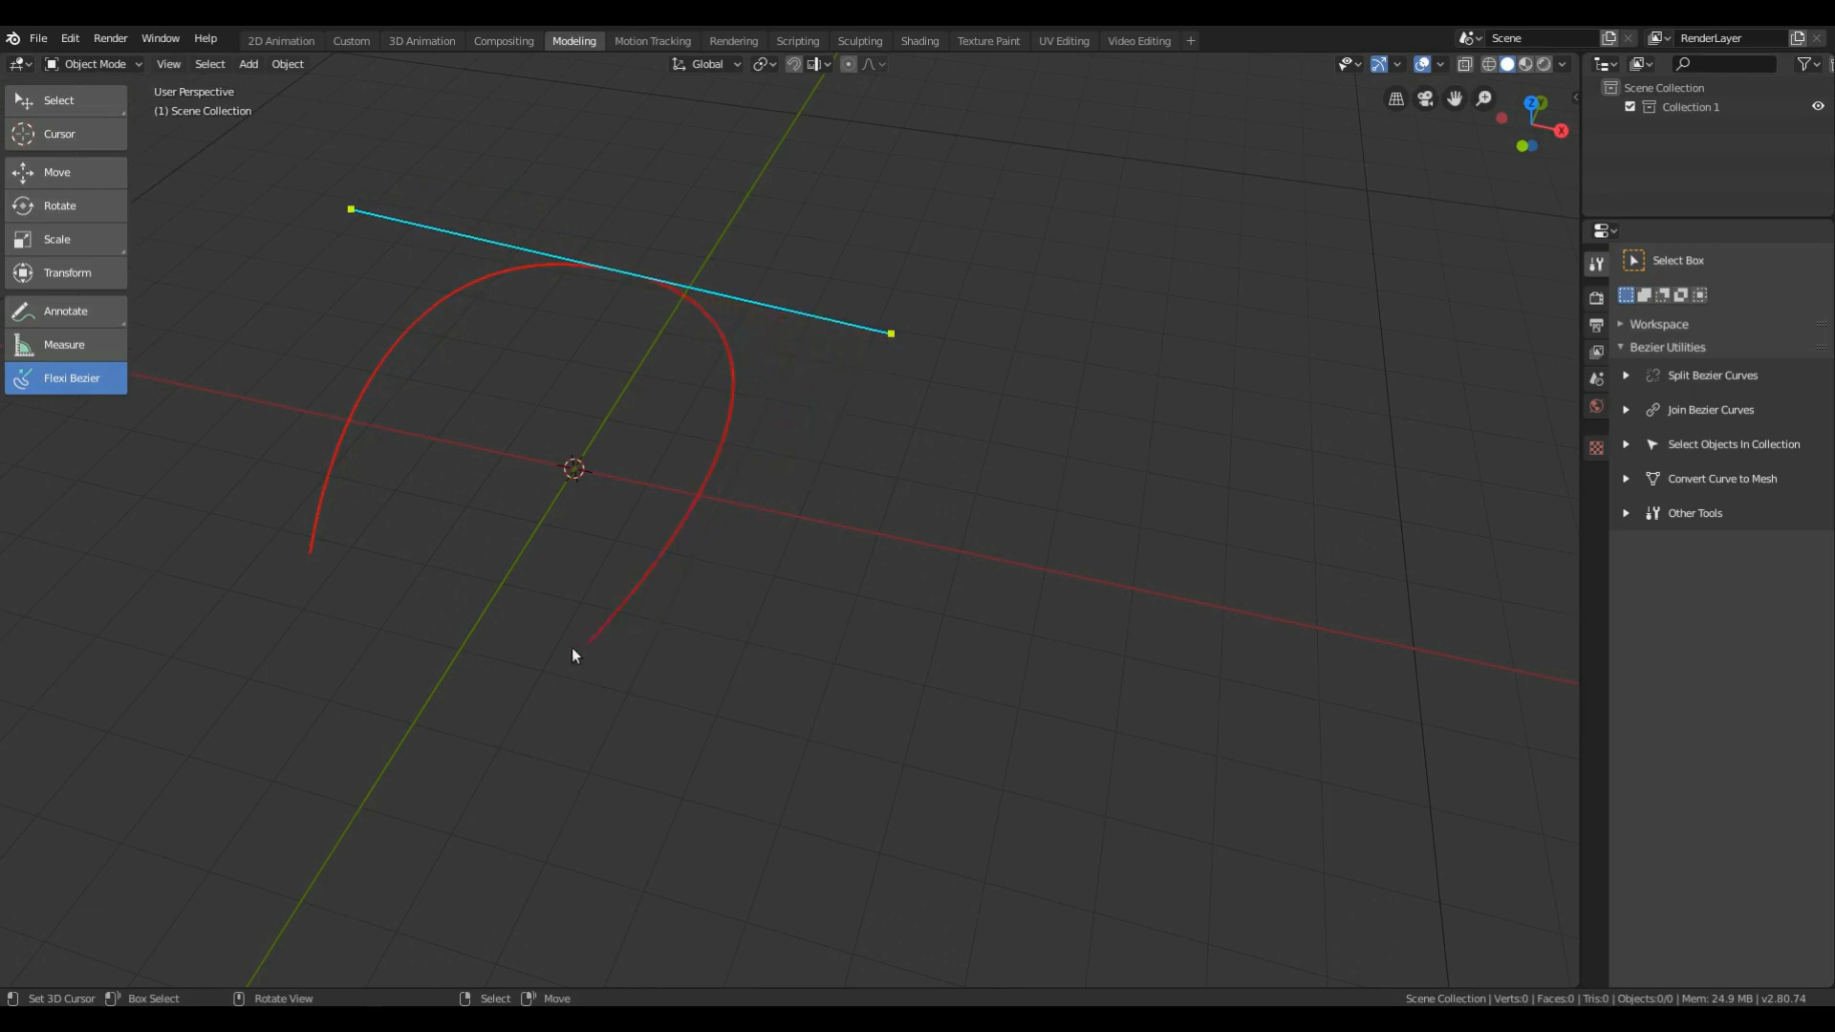
{"action": "left_click_drag", "start_coordinate": [587, 575], "coordinate": [749, 656]}
{"action": "left_click_drag", "start_coordinate": [919, 382], "coordinate": [1024, 480]}
{"action": "left_click_drag", "start_coordinate": [1159, 222], "coordinate": [1218, 287]}
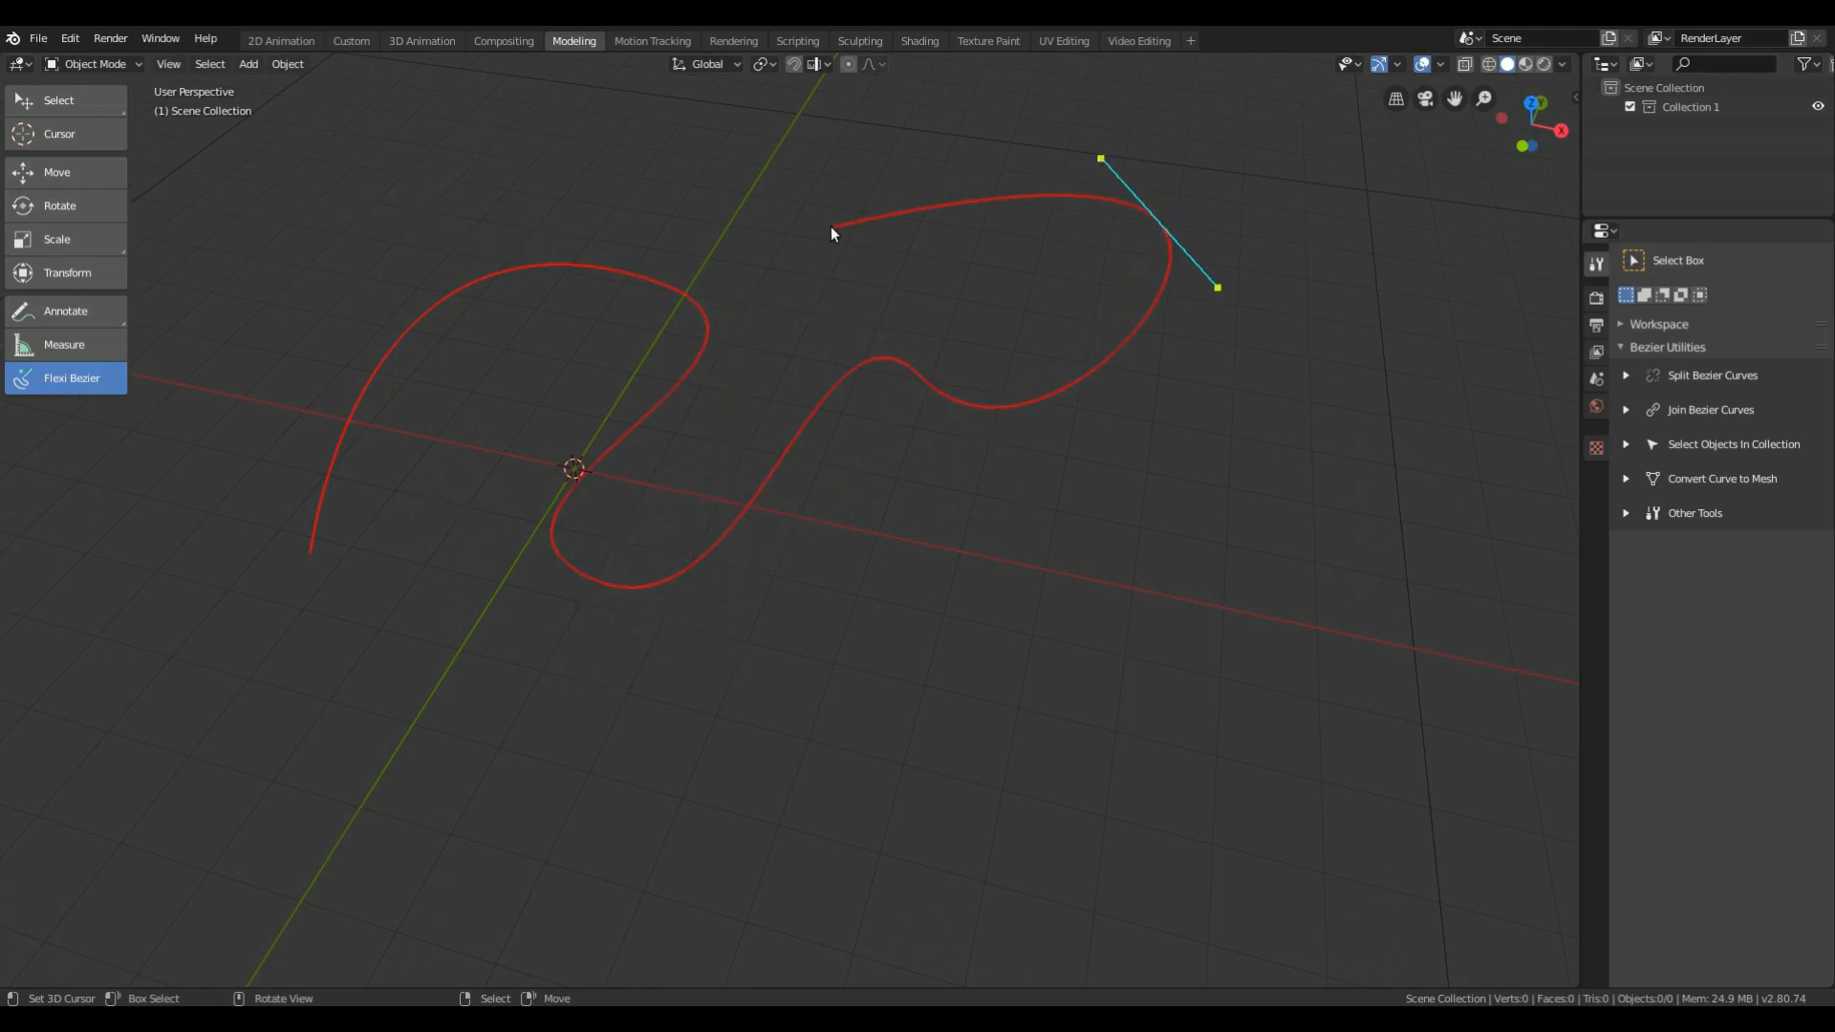
{"action": "right_click", "coordinate": [830, 227]}
Examine the new curve's control points and handles in Edit Mode, and return to Object Mode
{"action": "middle_click_drag", "start_coordinate": [815, 486], "coordinate": [811, 447]}
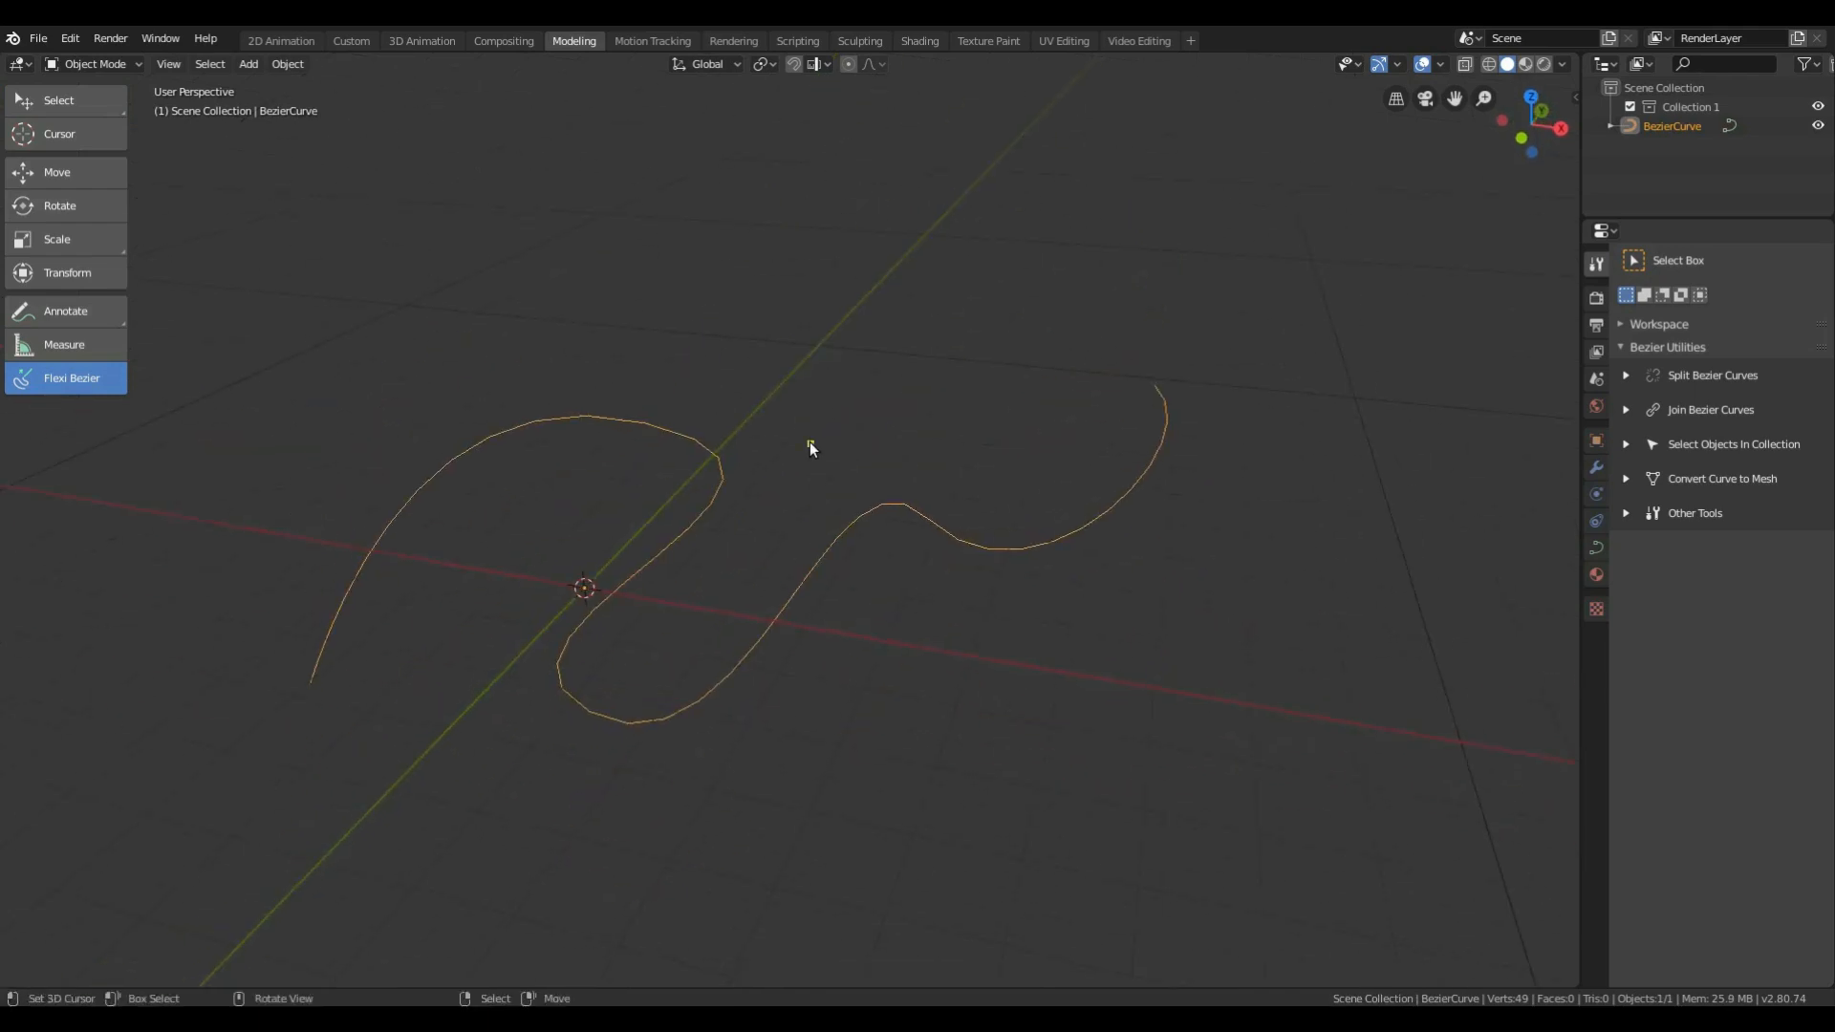
{"action": "key", "text": "Tab"}
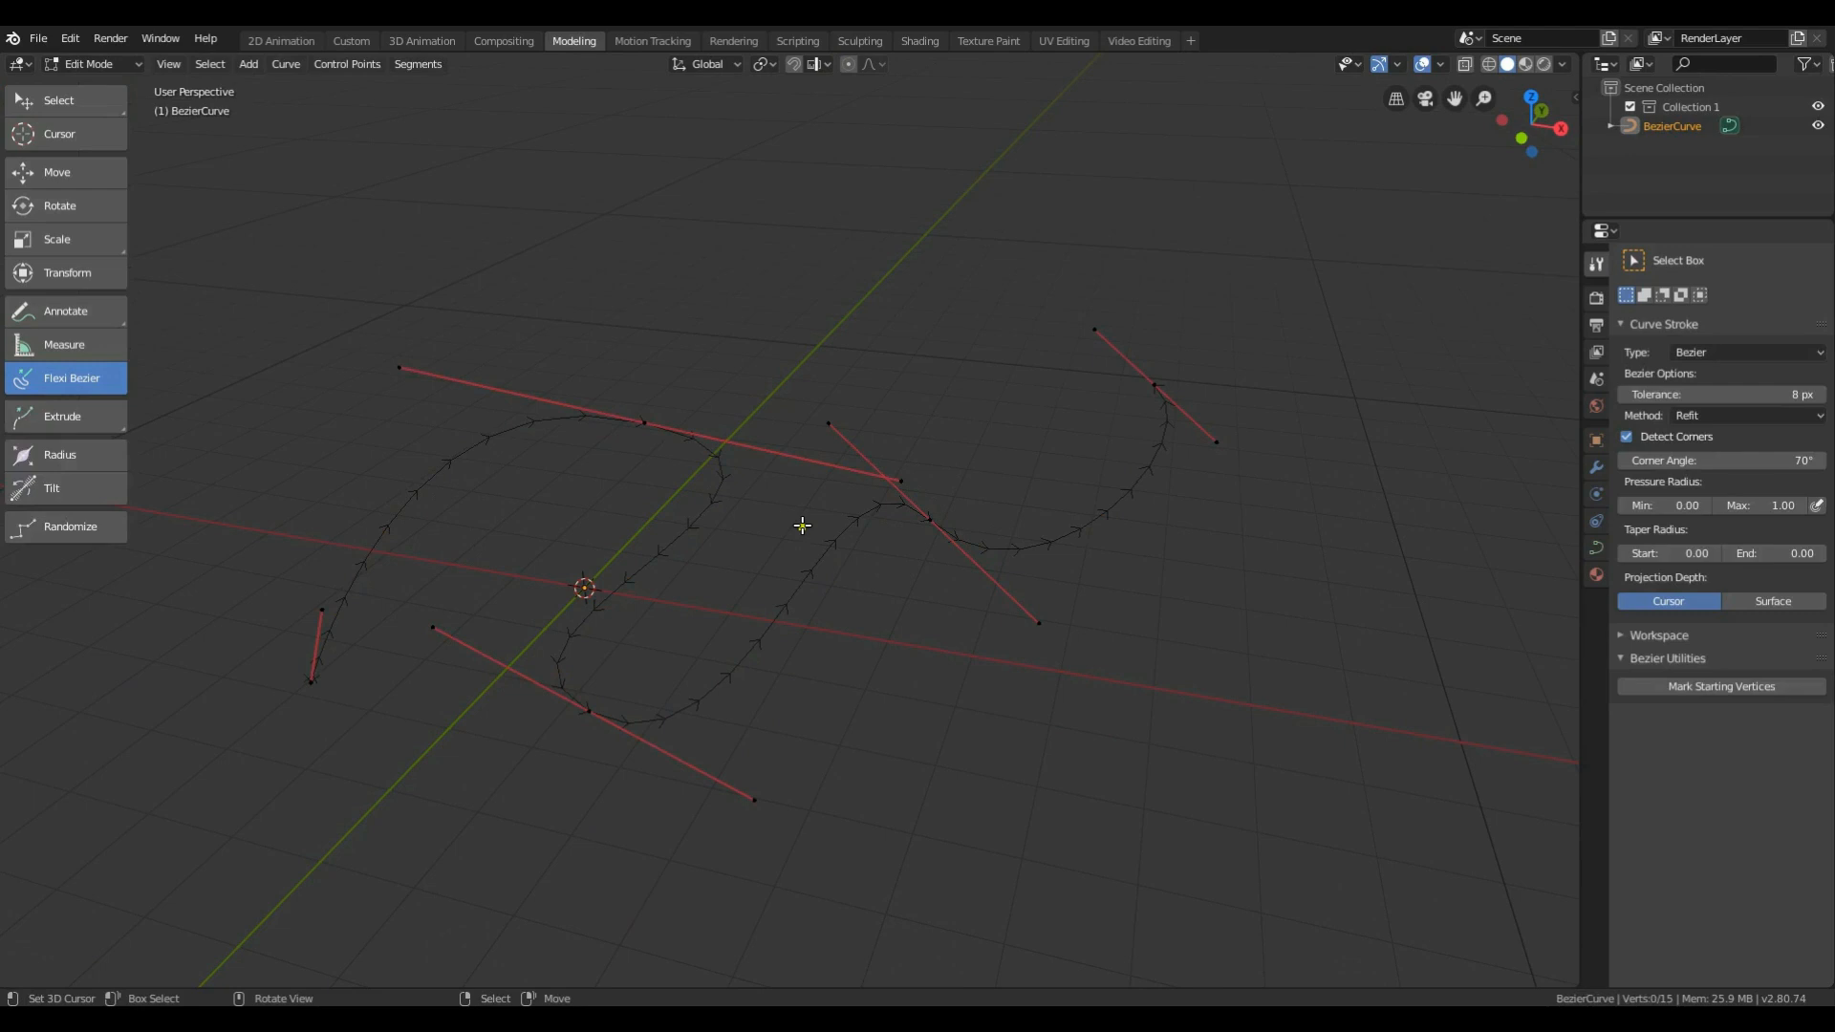
{"action": "key", "text": "Tab"}
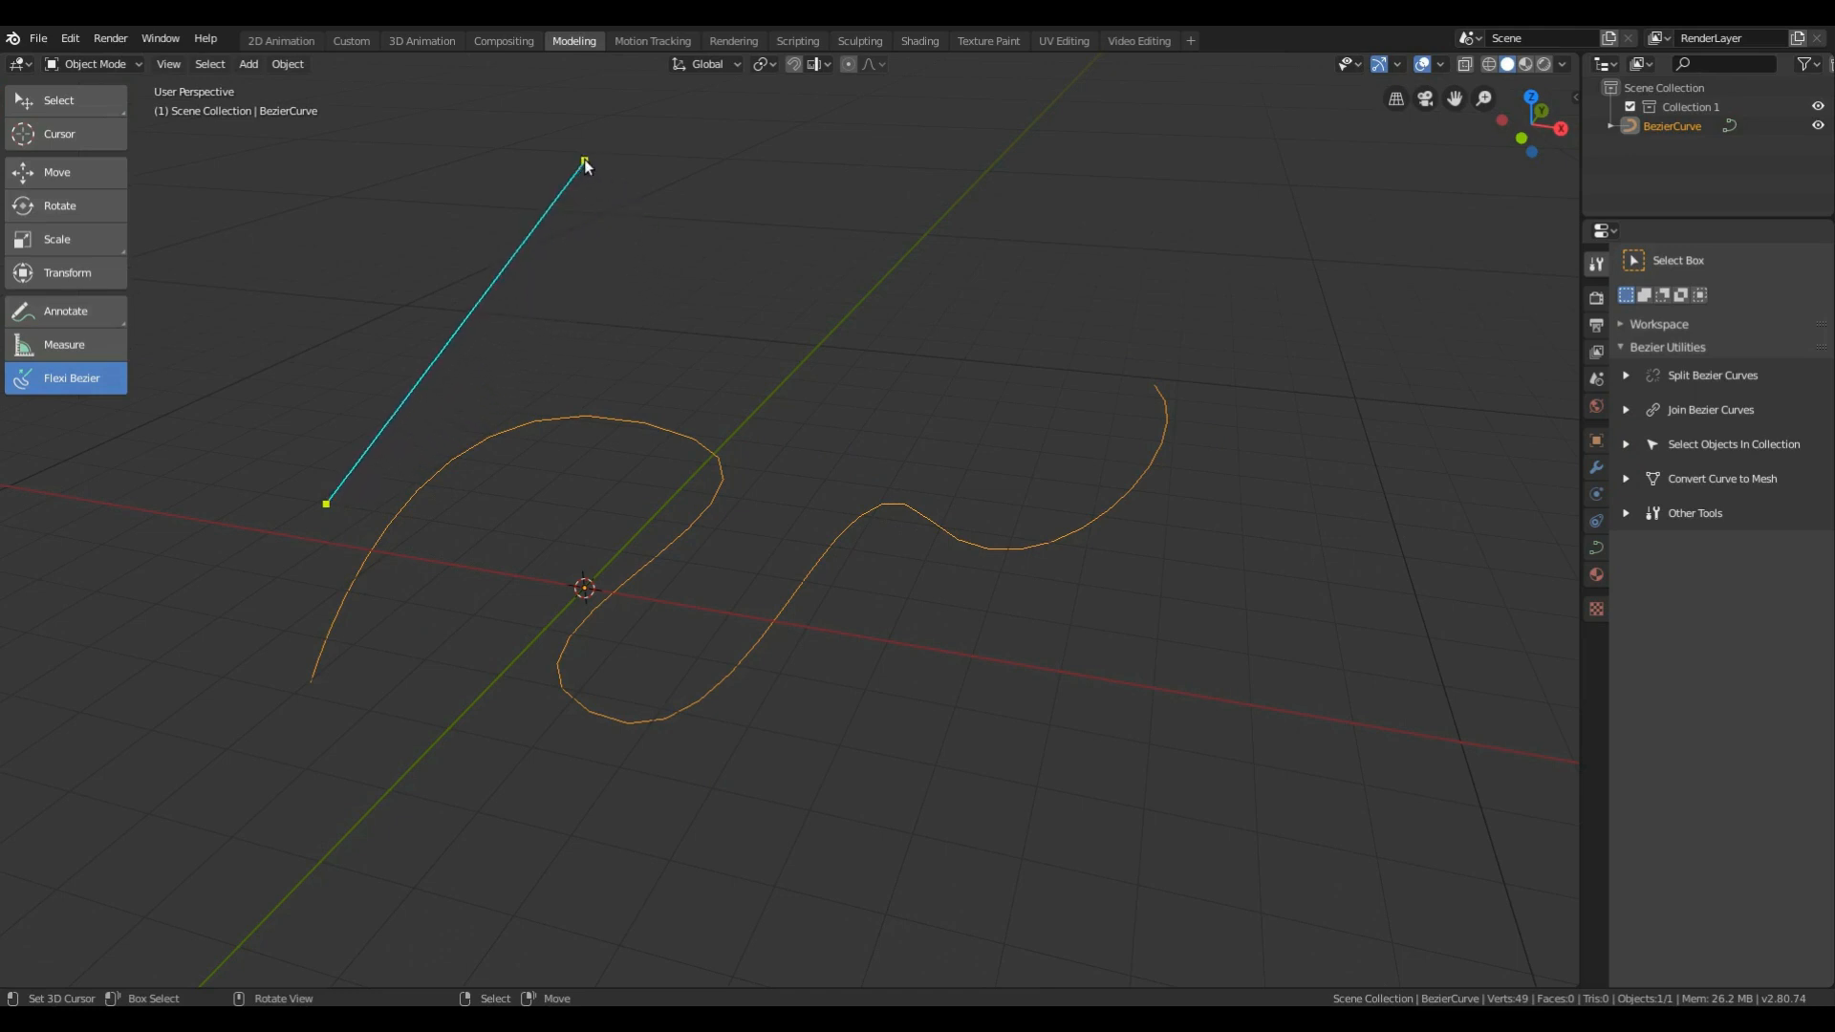
Draw a second wavy Flexi Bezier curve behind the first and start a longer third curve behind it
{"action": "left_click", "coordinate": [585, 162]}
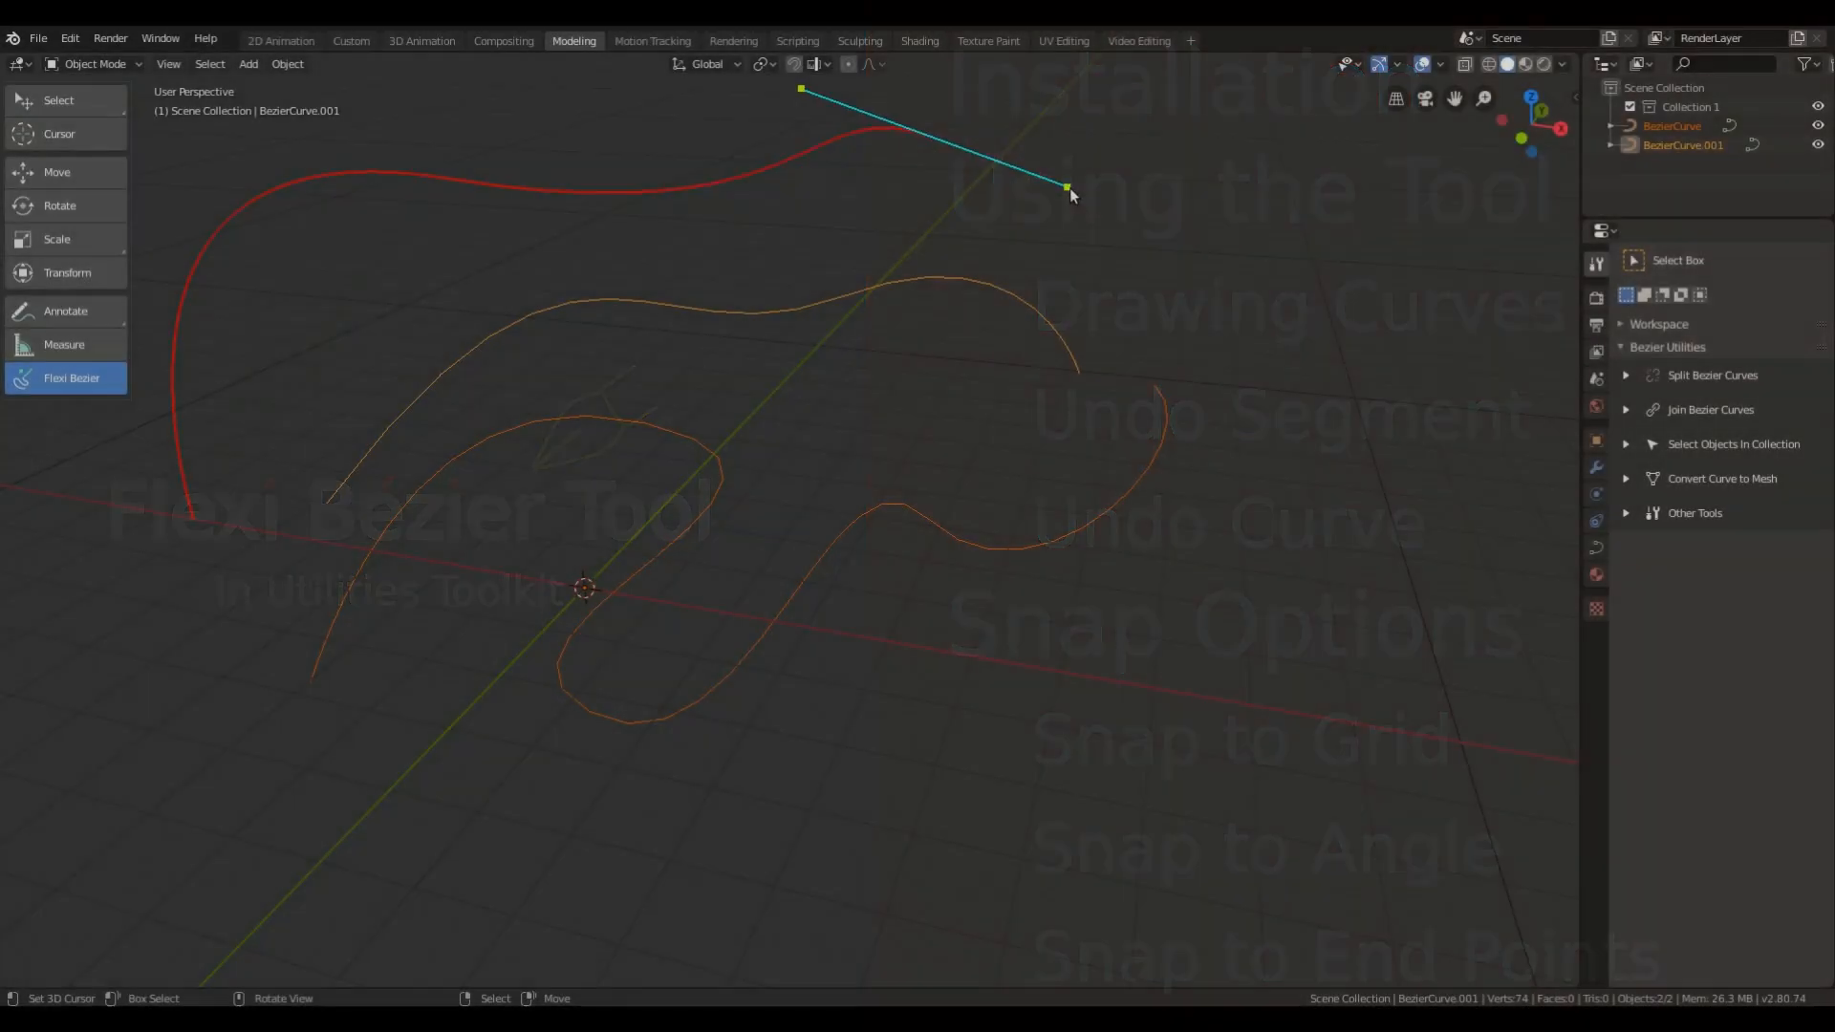
{"action": "left_click_drag", "start_coordinate": [1070, 187], "coordinate": [1098, 226]}
{"action": "left_click_drag", "start_coordinate": [1311, 215], "coordinate": [1352, 134]}
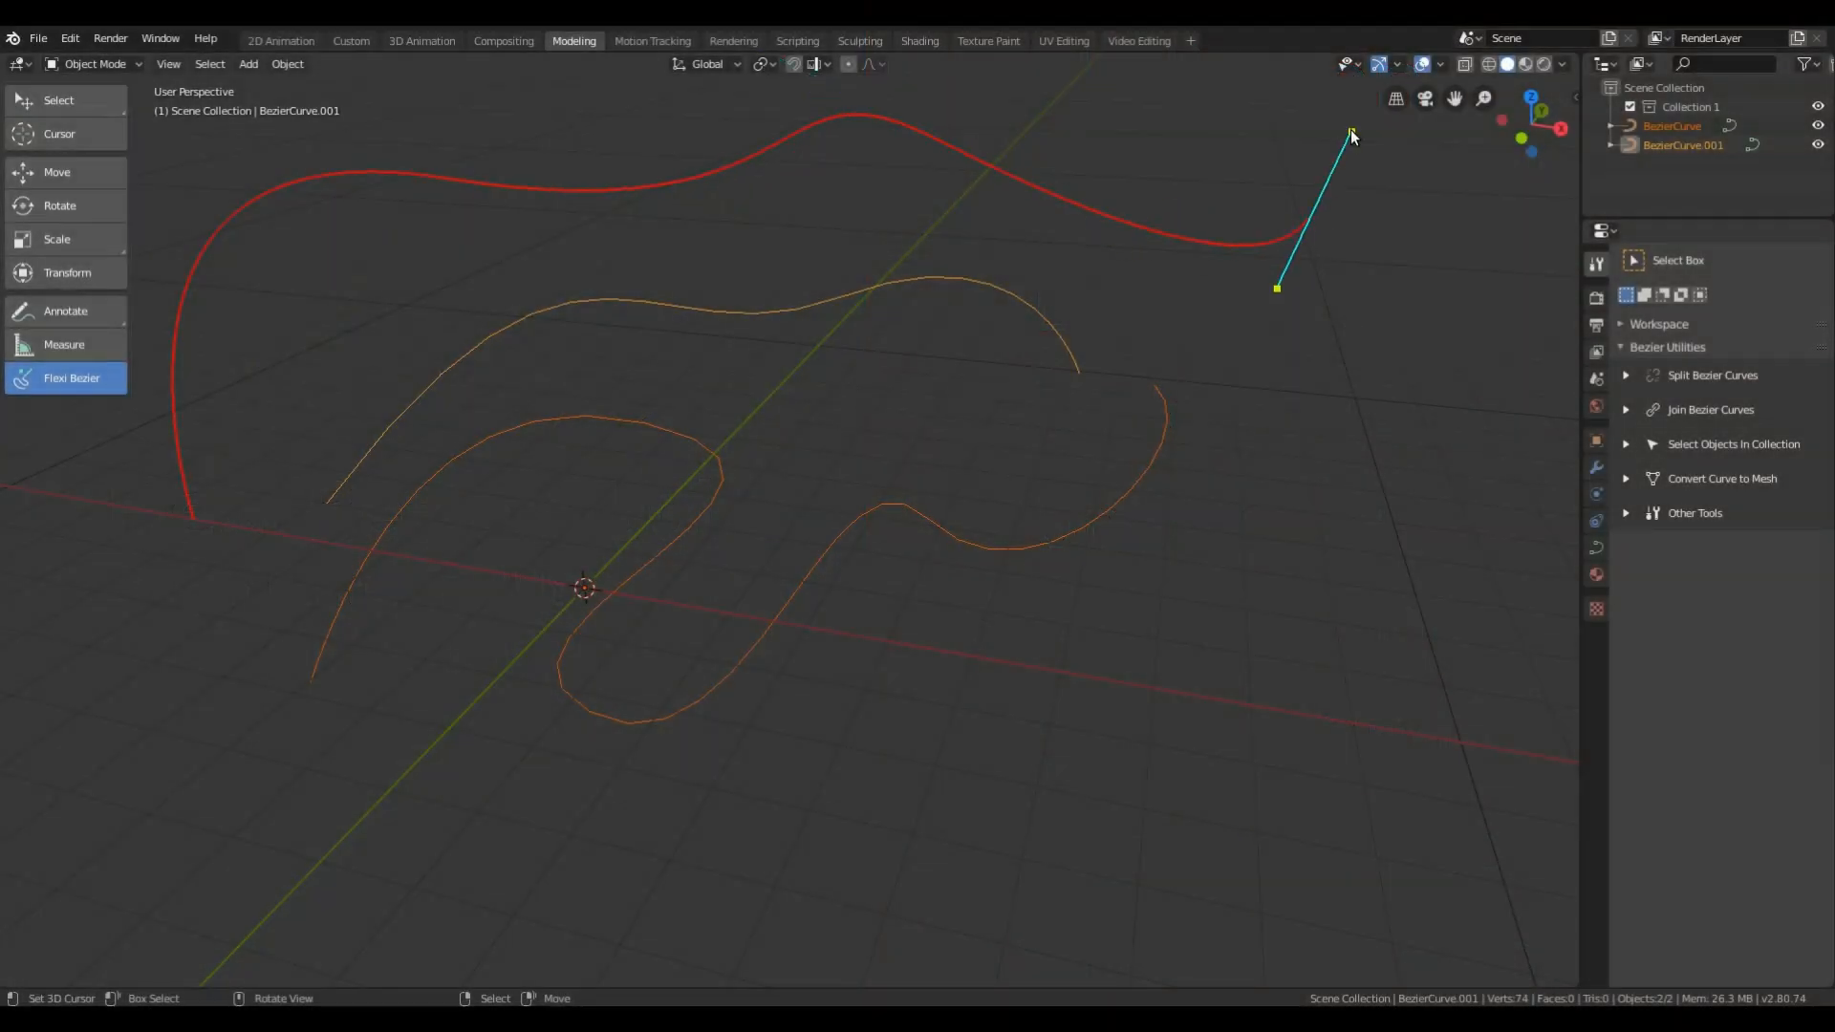
Undo the unfinished third curve's last segment and extend the curve with two different segments
{"action": "key", "text": "BackSpace"}
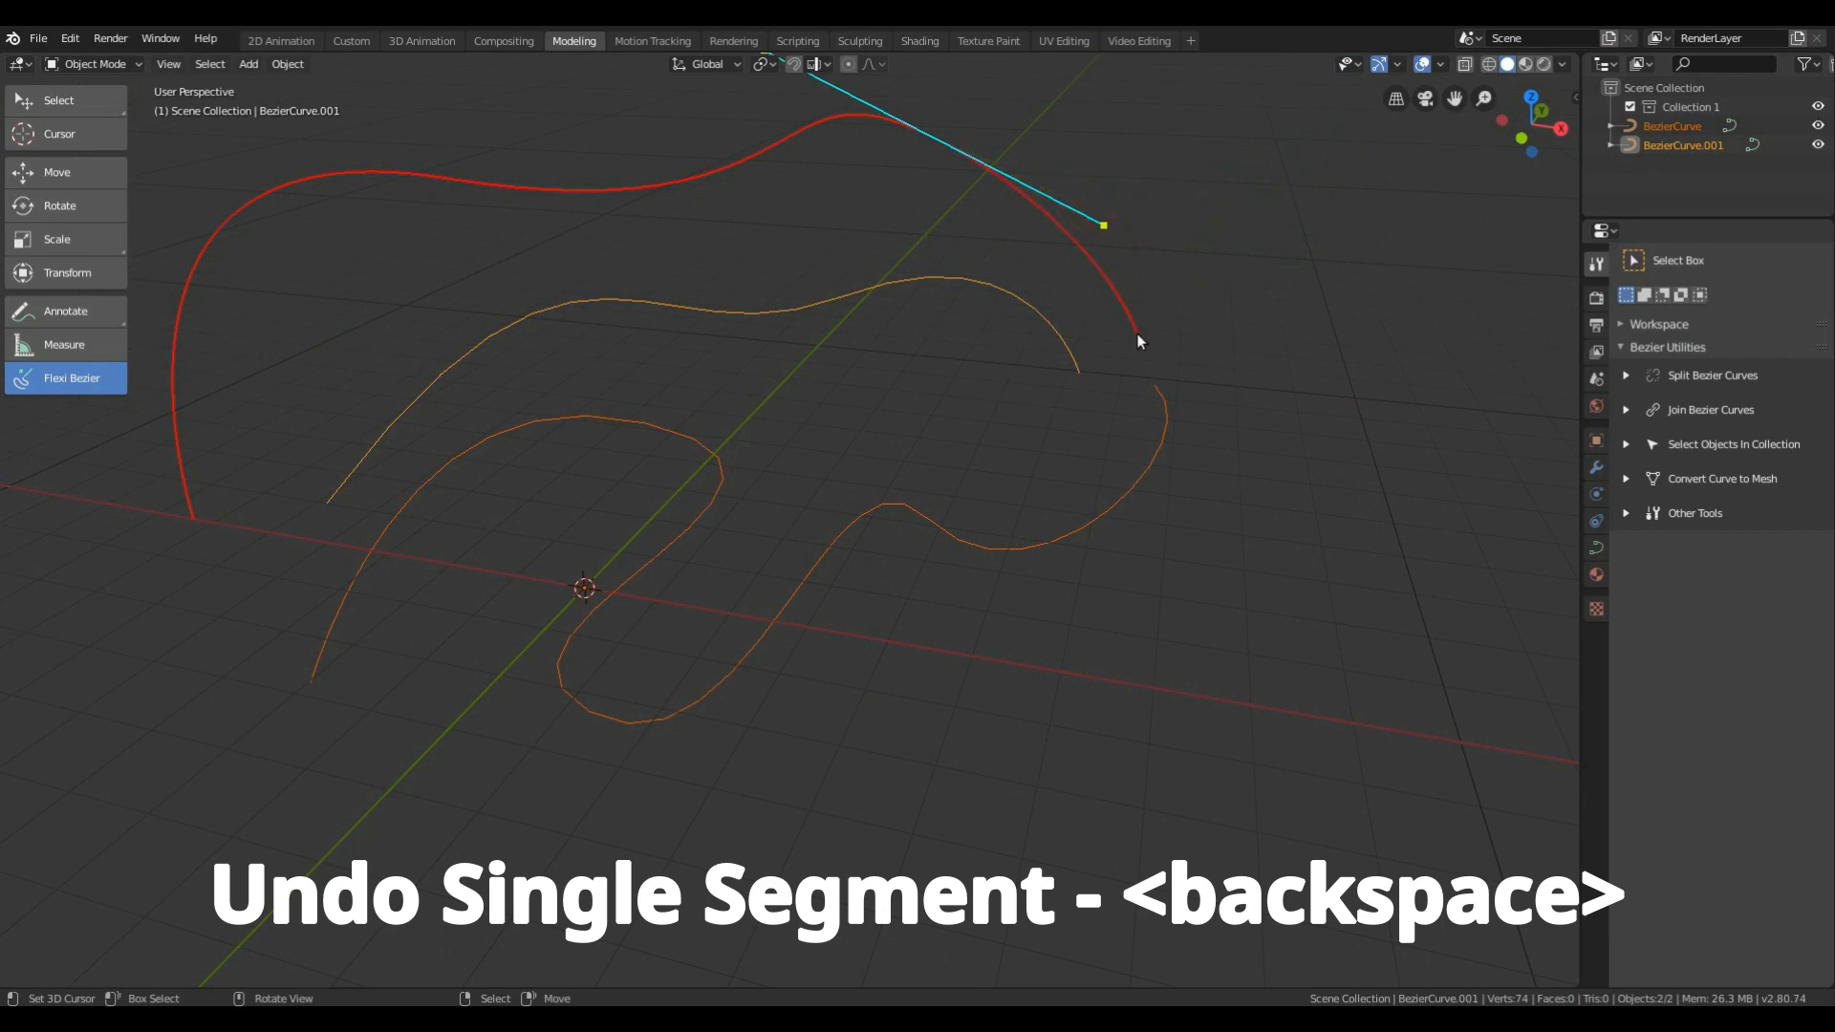
{"action": "left_click_drag", "start_coordinate": [946, 412], "coordinate": [1186, 559]}
{"action": "left_click_drag", "start_coordinate": [1287, 227], "coordinate": [1403, 282]}
Undo the last three segments of the unfinished third curve one at a time
{"action": "key", "text": "BackSpace"}
{"action": "key", "text": "BackSpace"}
{"action": "key", "text": "BackSpace"}
Finish the third curve with new wavy segments, and undo the entire curve
{"action": "left_click_drag", "start_coordinate": [785, 225], "coordinate": [895, 132]}
{"action": "left_click_drag", "start_coordinate": [1114, 310], "coordinate": [1245, 226]}
{"action": "double_click", "coordinate": [1310, 403]}
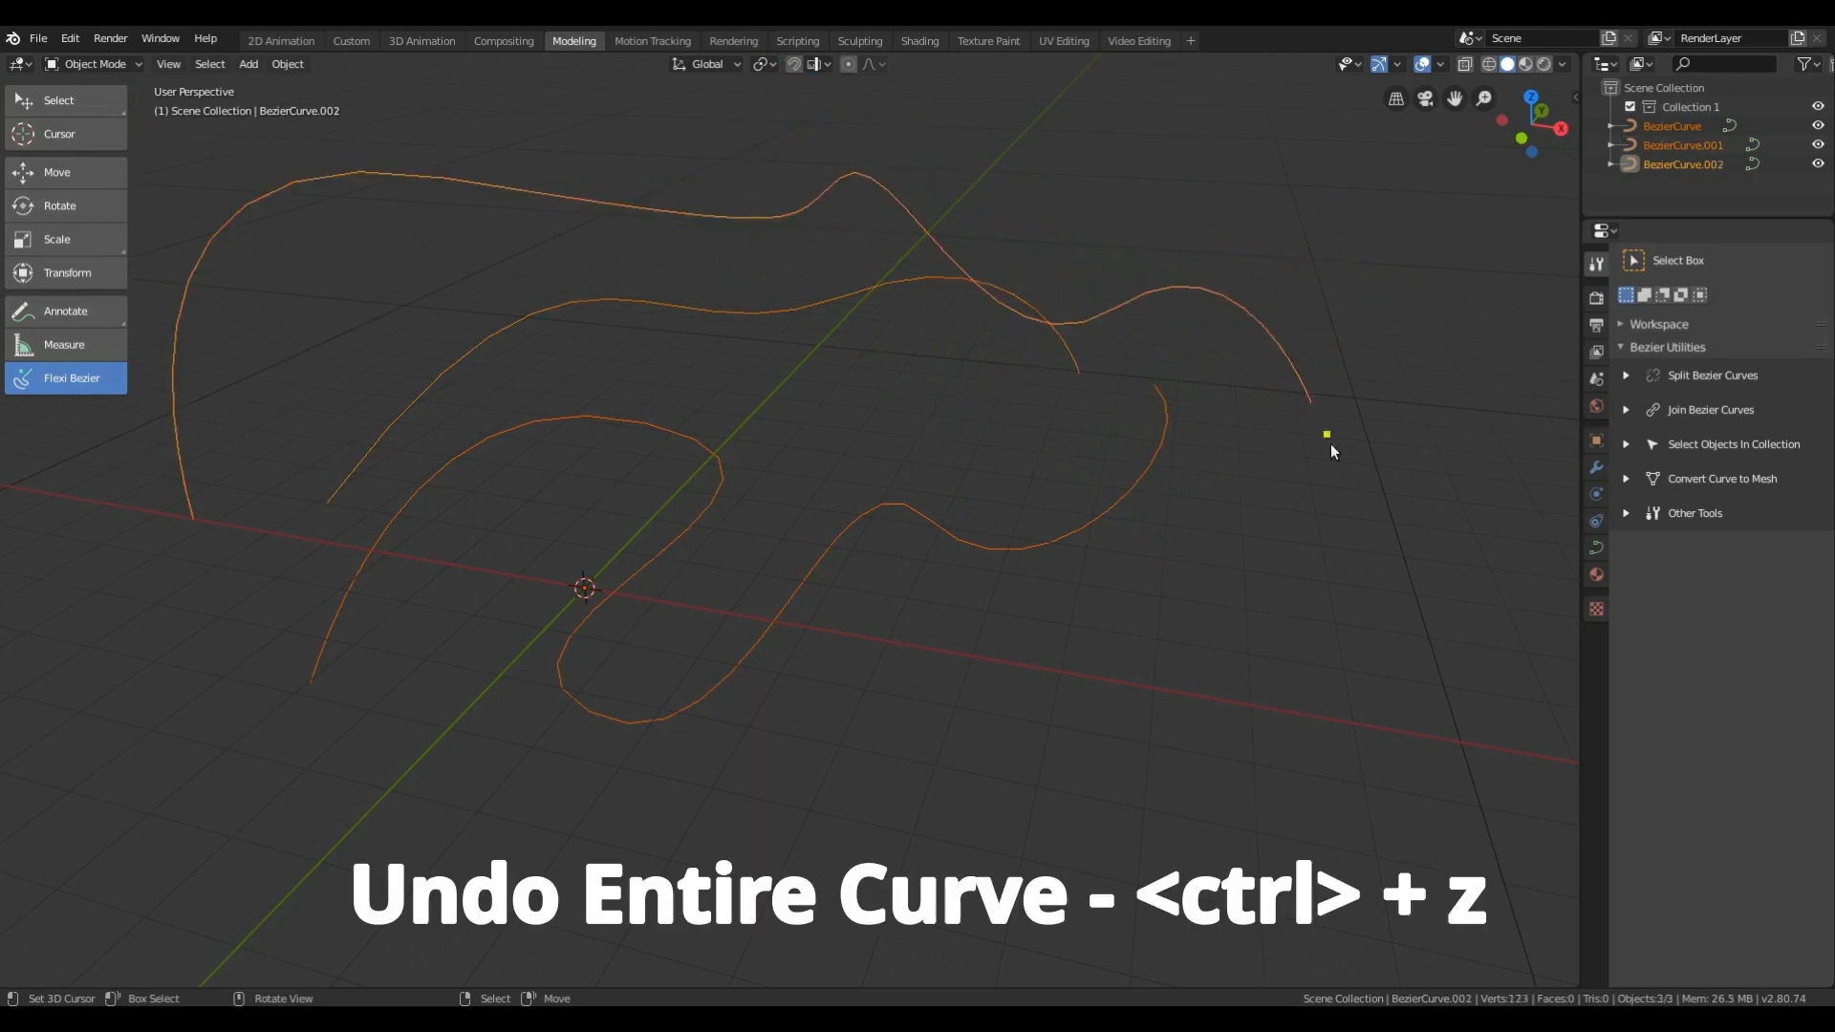
{"action": "key", "text": "ctrl+z"}
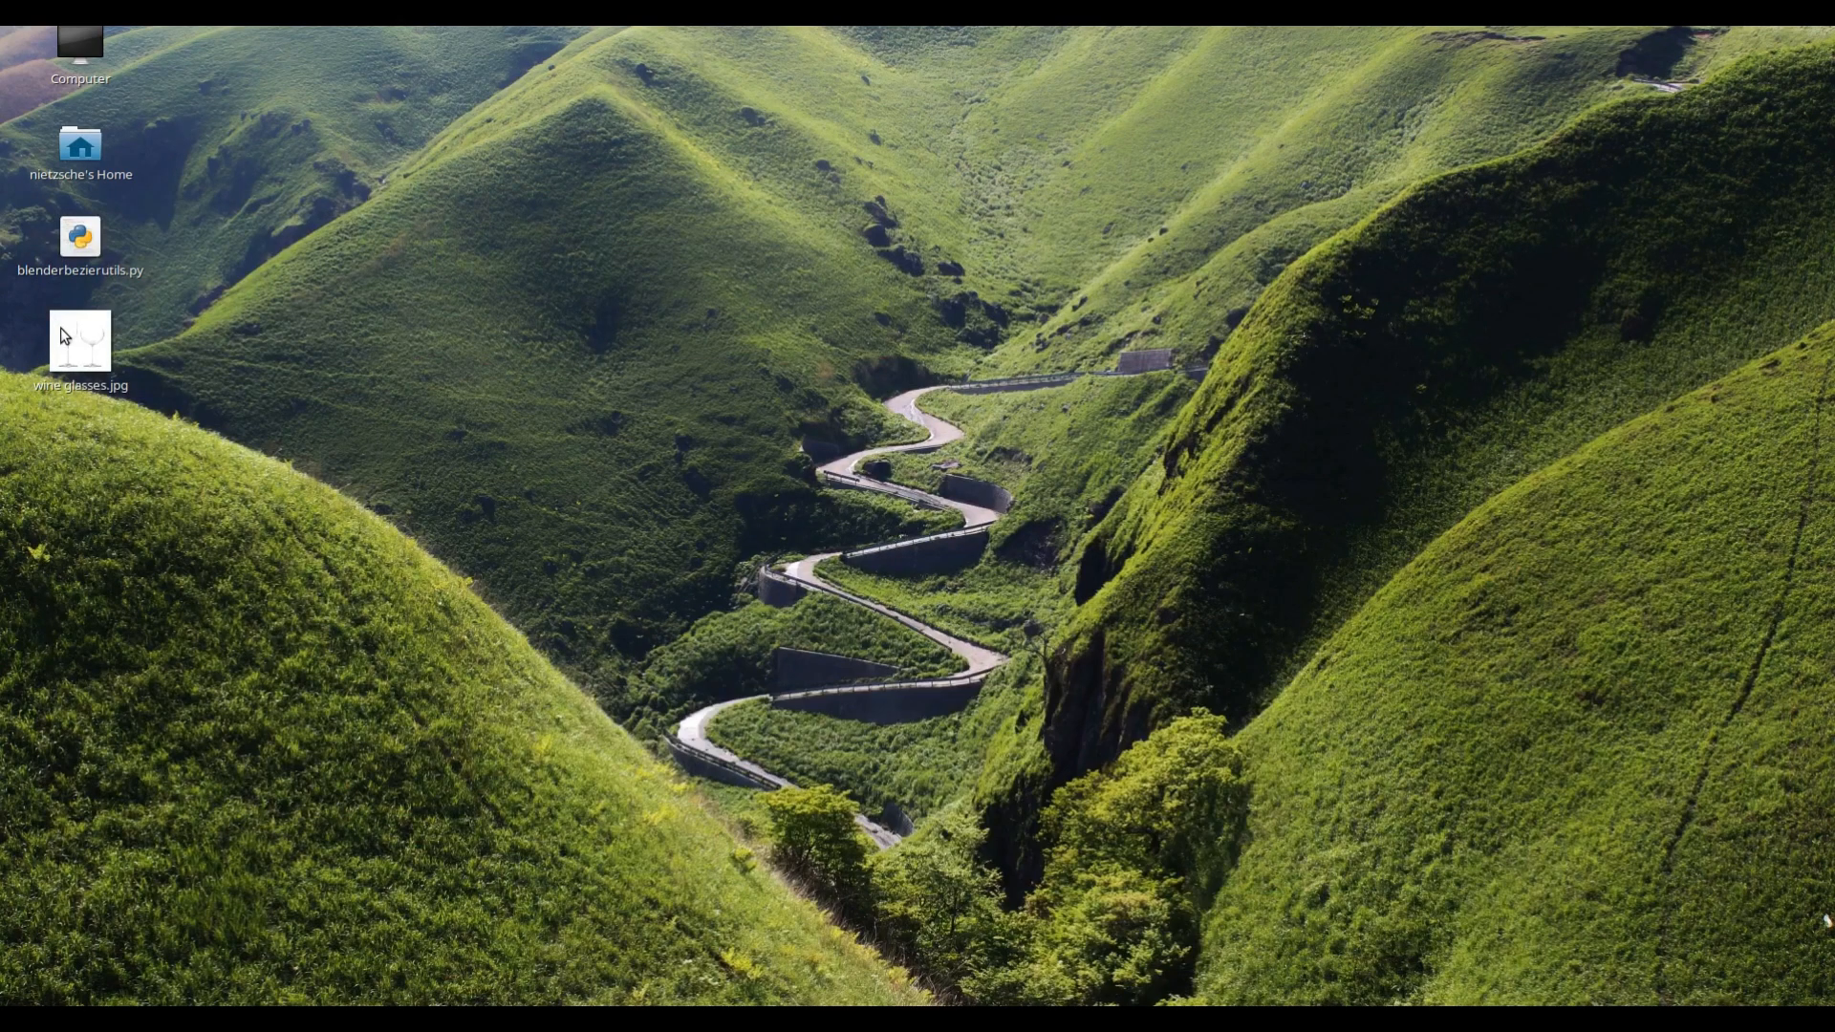
Bring wine glasses.jpg from the desktop into the viewport as a reference image and snap it to the 3D cursor
{"action": "left_click_drag", "start_coordinate": [60, 329], "coordinate": [1200, 1022]}
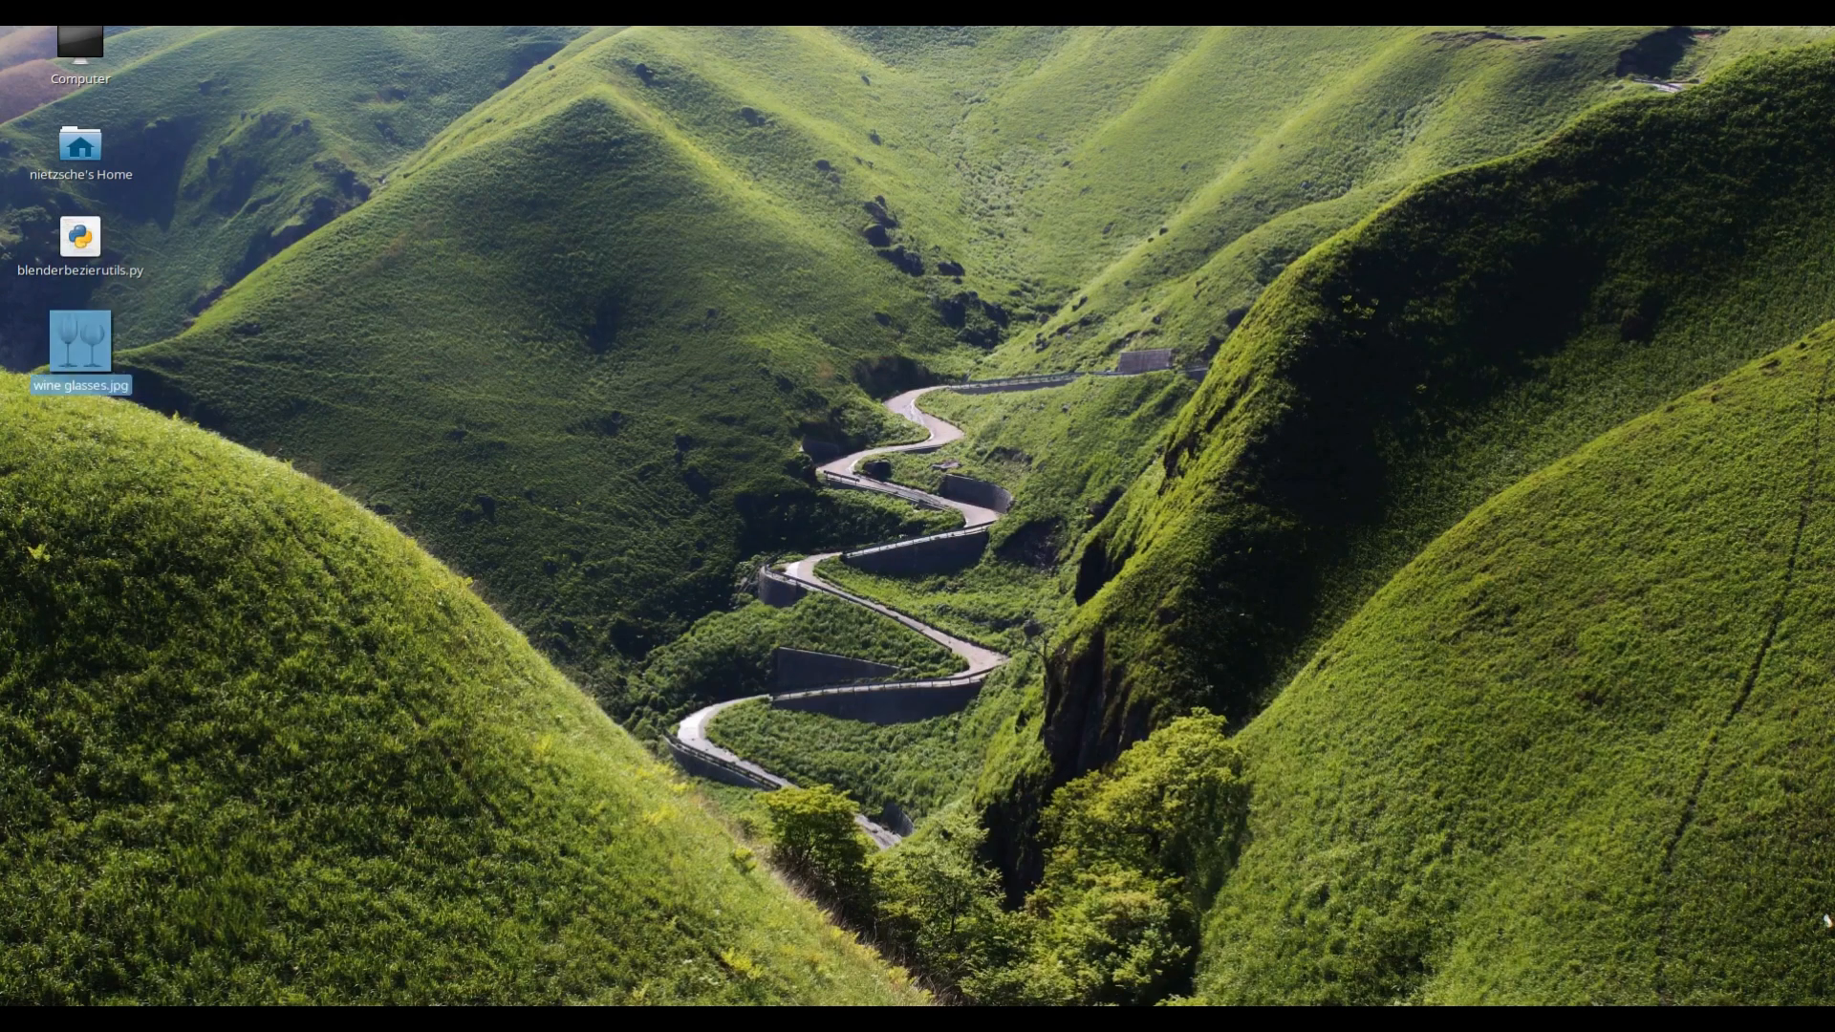
{"action": "left_click_drag", "start_coordinate": [1199, 1023], "coordinate": [760, 440]}
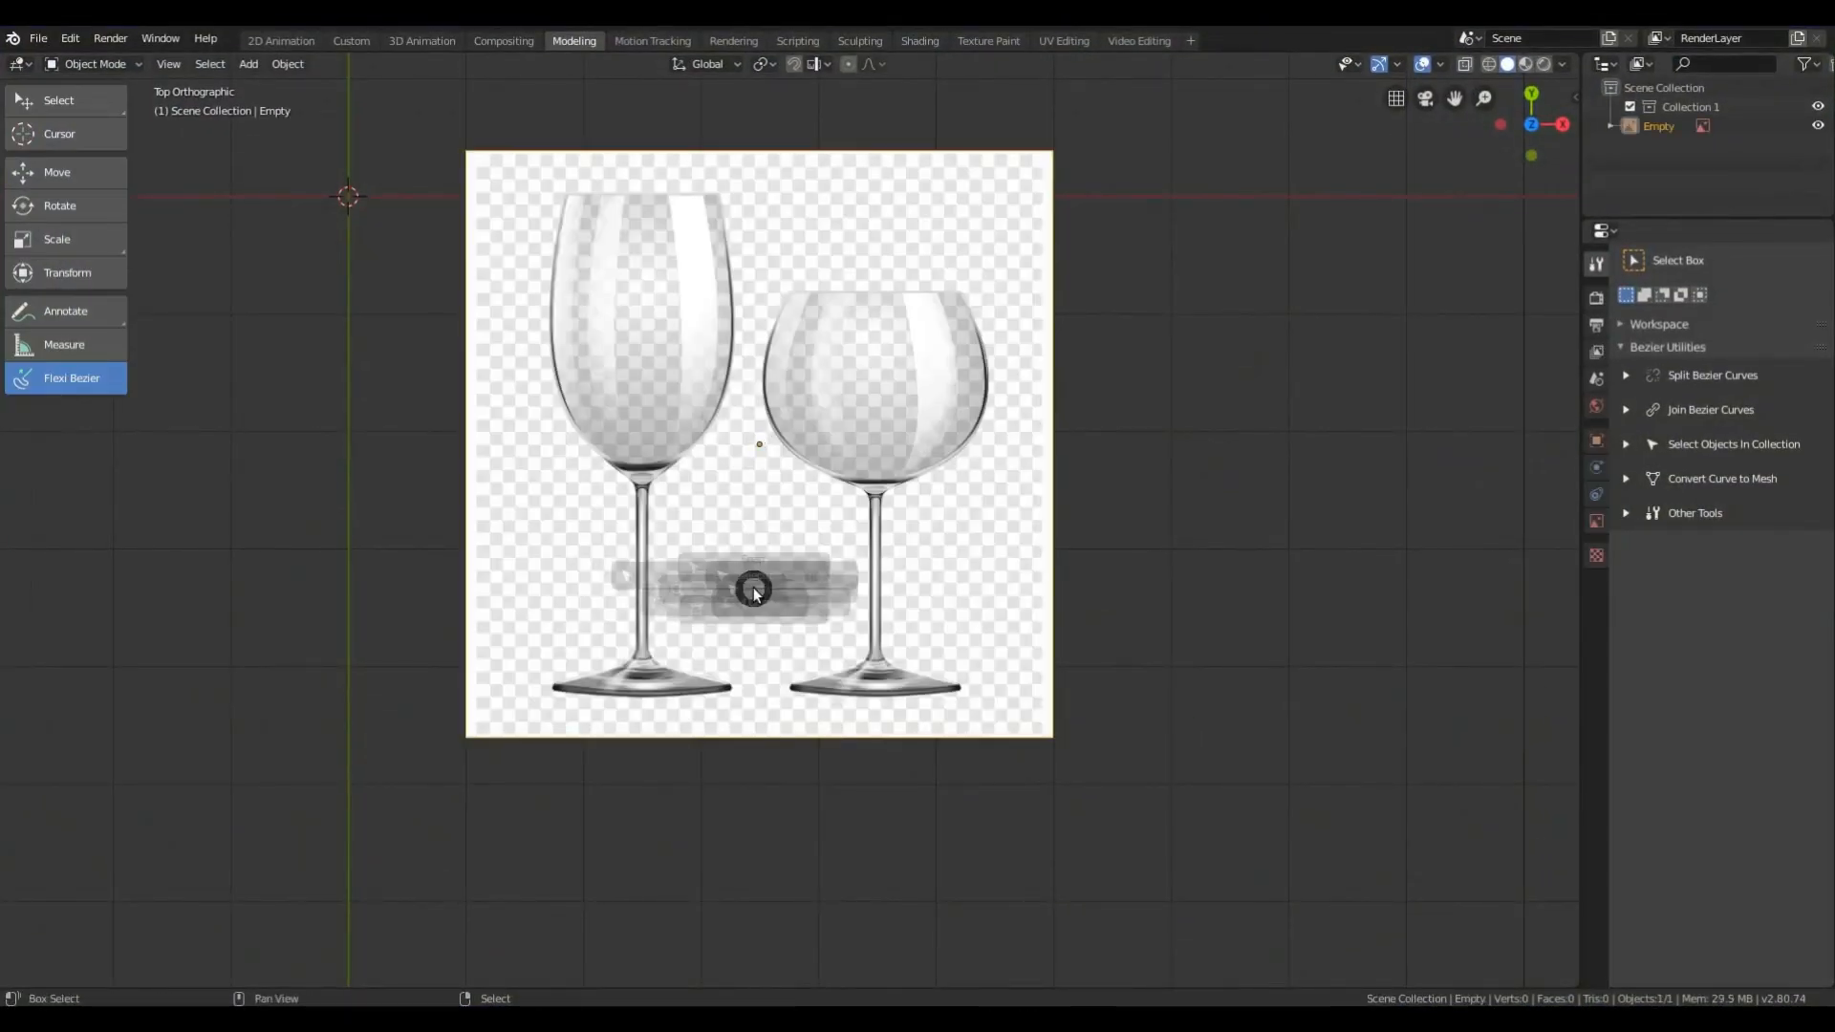
{"action": "key", "text": "shift+s"}
{"action": "left_click", "coordinate": [754, 485]}
{"action": "key", "text": "alt+Home"}
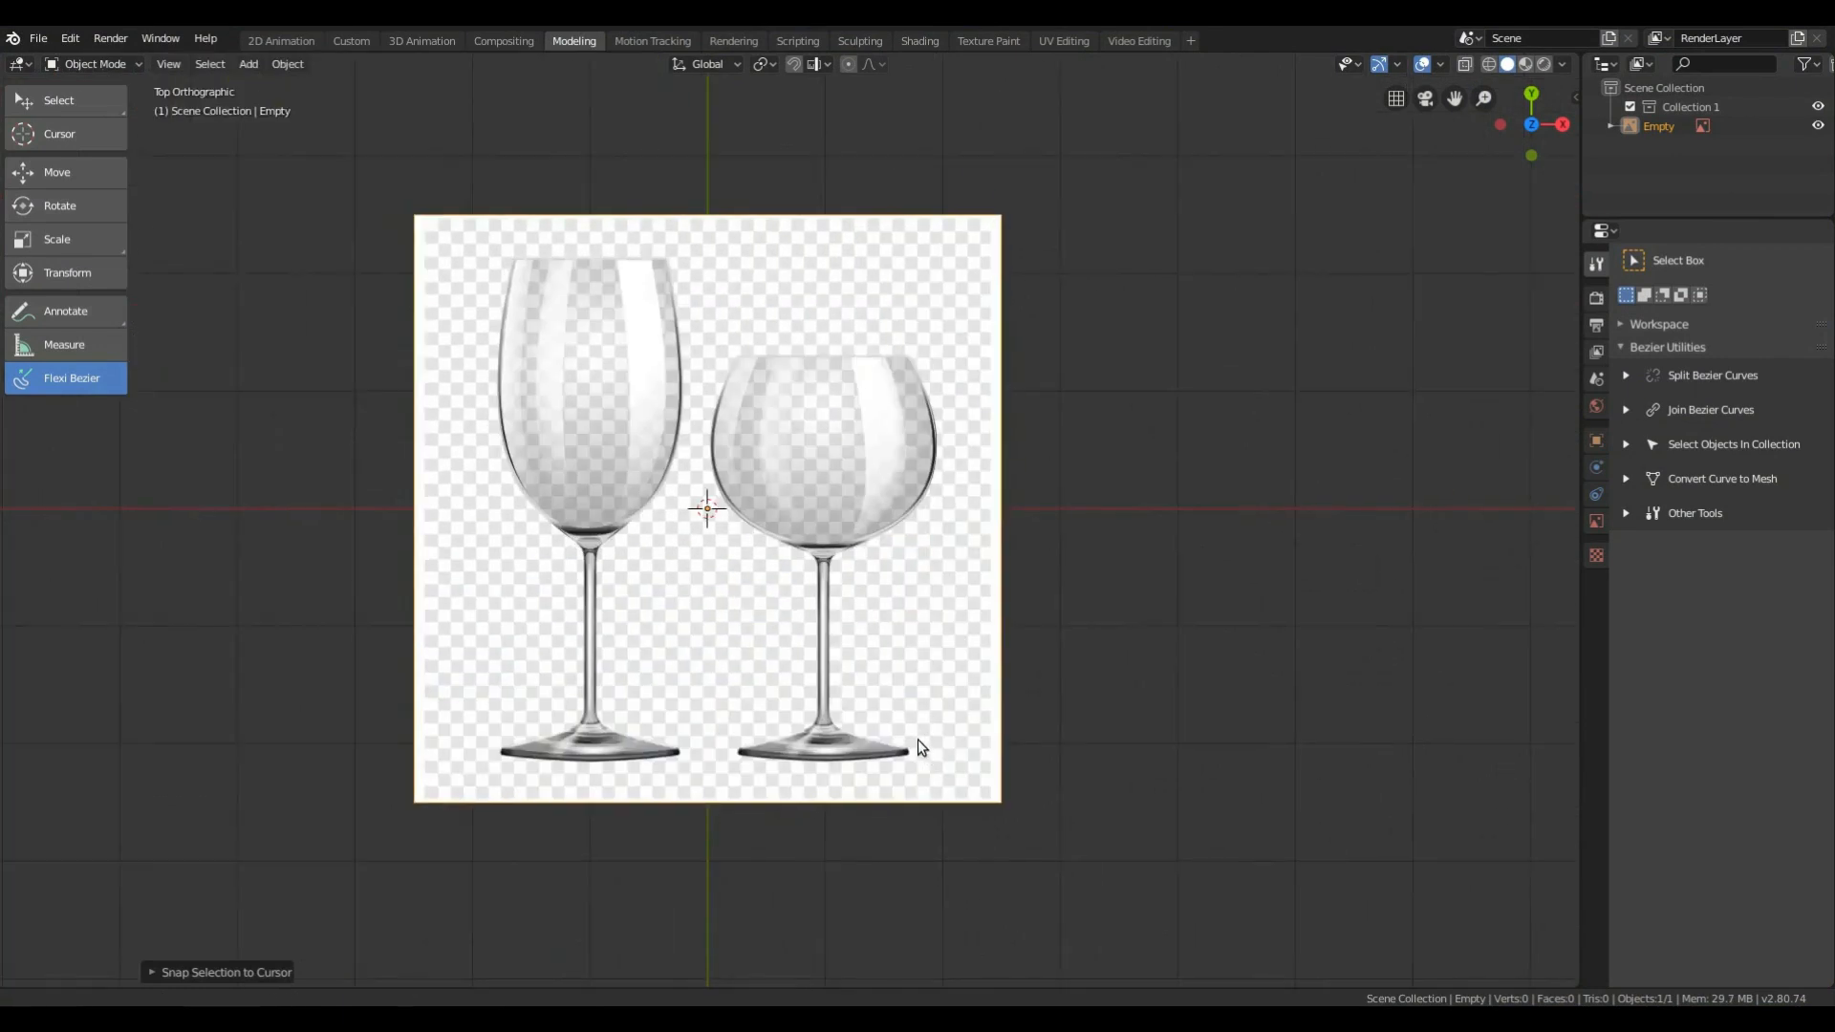
Enable Use Alpha for the reference image and set its transparency to about 0.509
{"action": "left_click", "coordinate": [1596, 521]}
{"action": "left_click", "coordinate": [1818, 331]}
{"action": "left_click_drag", "start_coordinate": [1787, 355], "coordinate": [1745, 354]}
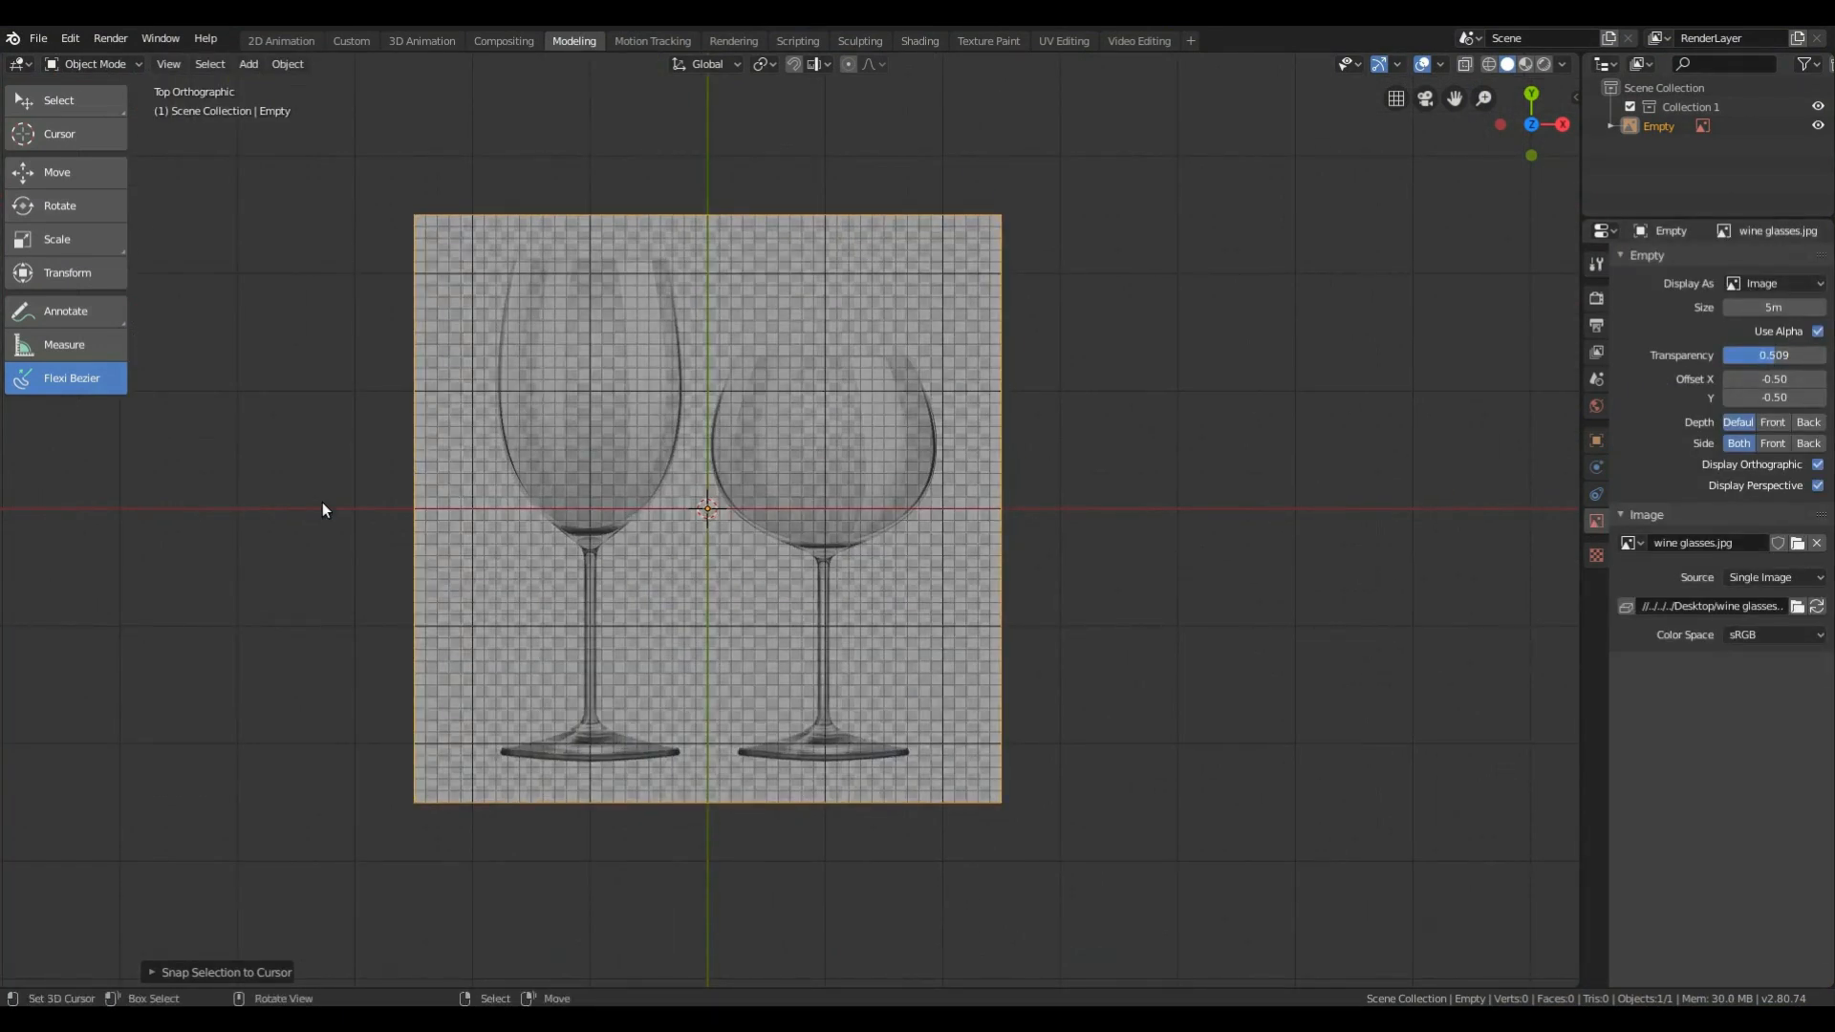
Trace the outer edge of the tall wine glass's bowl from rim to stem with a Flexi Bezier curve
{"action": "left_click", "coordinate": [516, 261]}
{"action": "left_click_drag", "start_coordinate": [534, 502], "coordinate": [598, 569]}
{"action": "key", "text": "Return"}
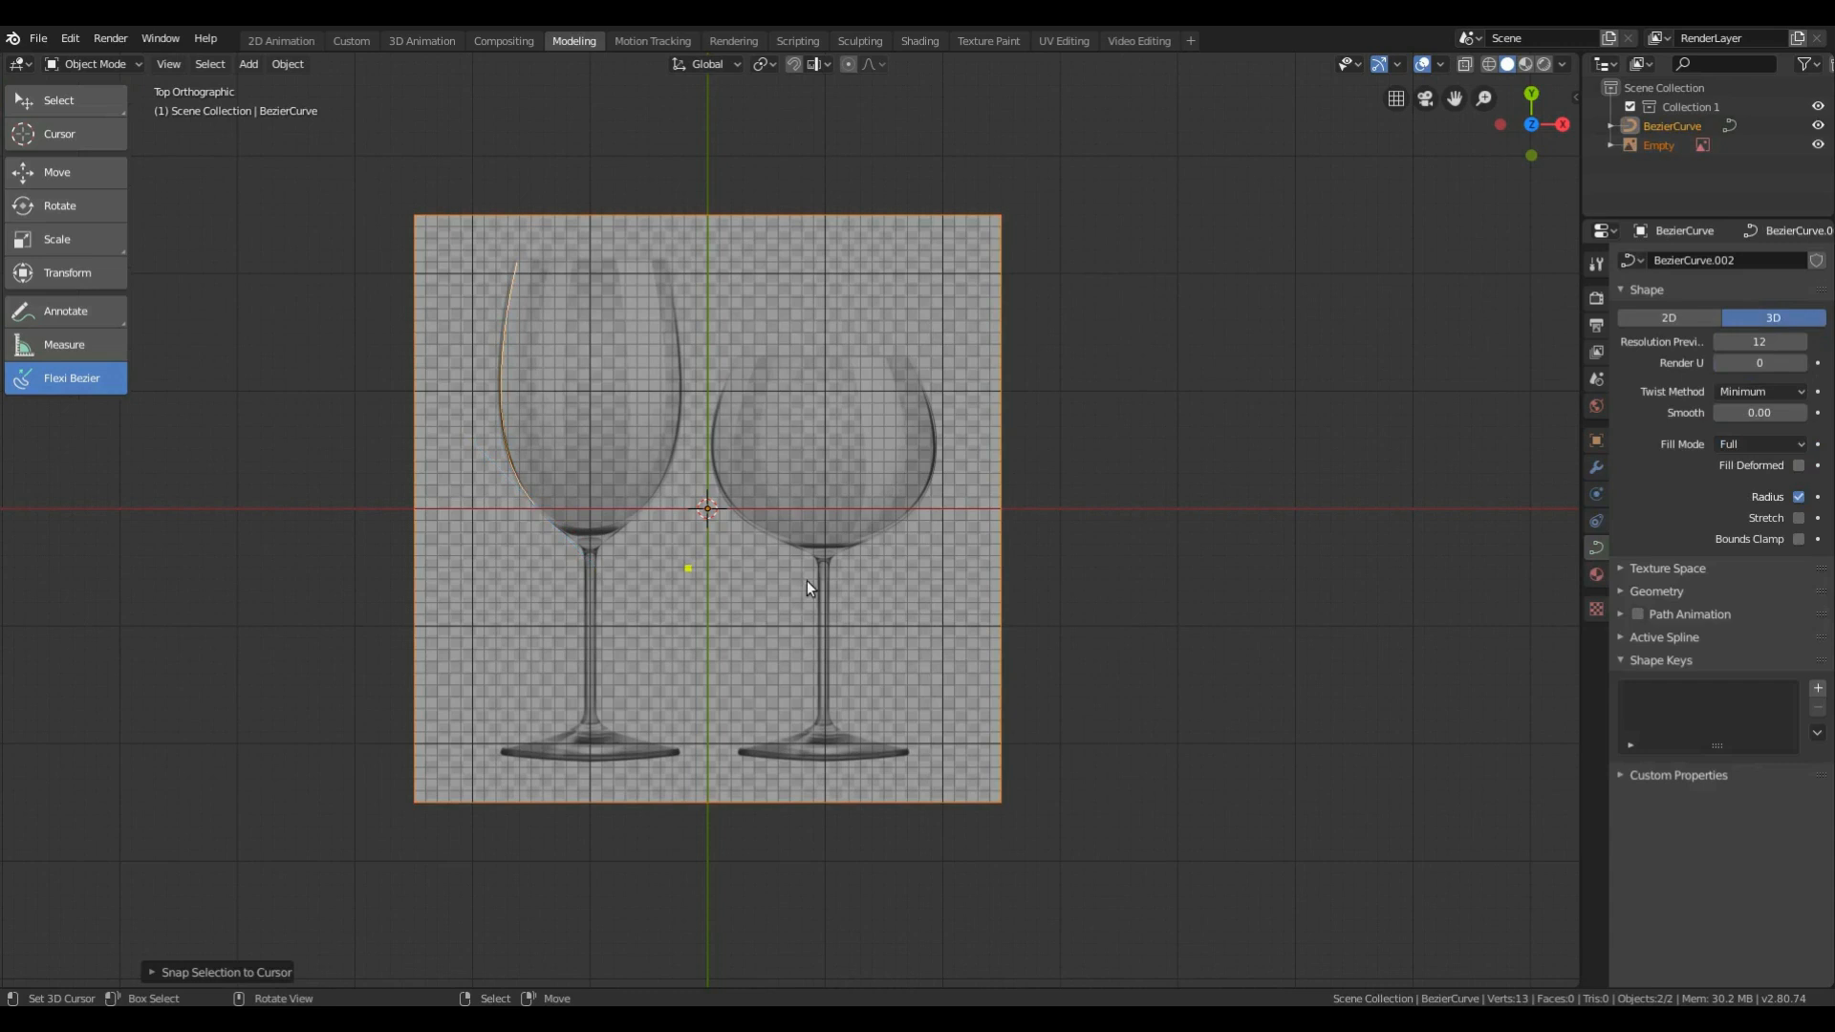
Set the traced curve's bevel depth to 0.01 m
{"action": "left_click", "coordinate": [1625, 588]}
{"action": "left_click", "coordinate": [1740, 738]}
{"action": "type", "text": ".01"}
{"action": "key", "text": "Return"}
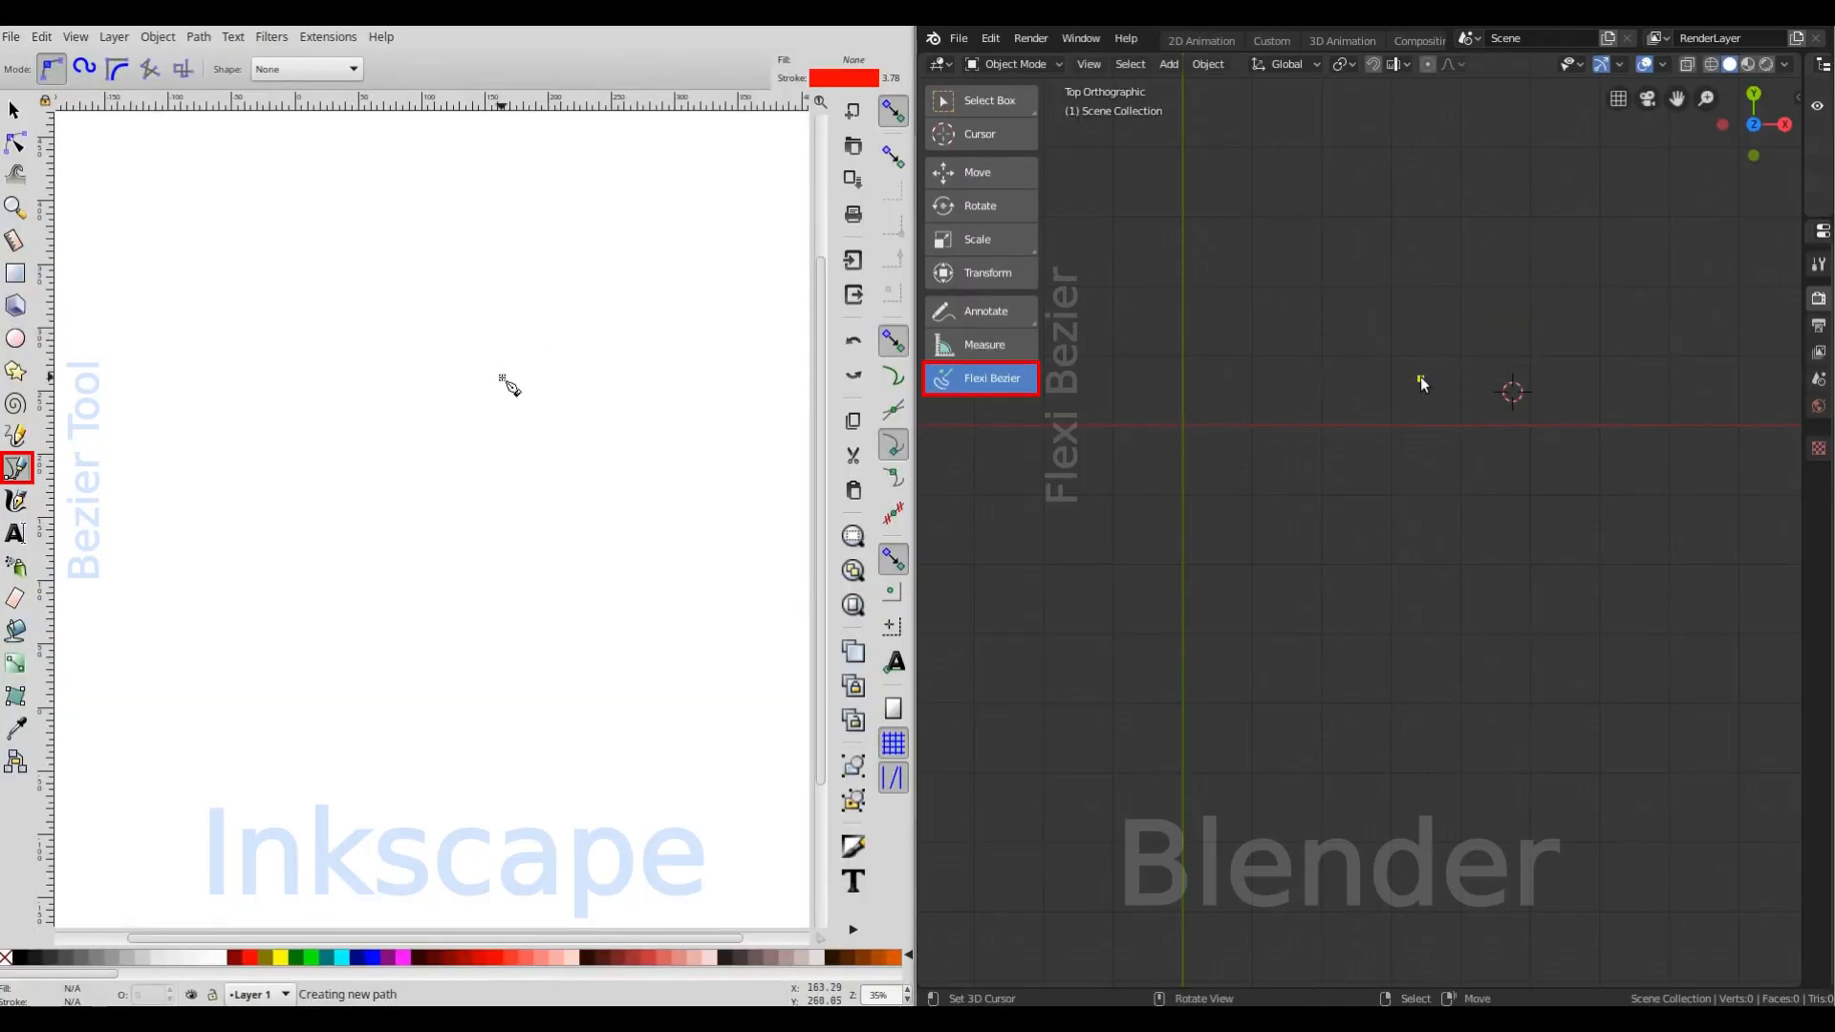
Draw an S-shaped curve in Blender's top view with the Flexi Bezier tool
{"action": "left_click", "coordinate": [1421, 377]}
{"action": "left_click_drag", "start_coordinate": [1264, 421], "coordinate": [1282, 446]}
{"action": "mouse_move", "coordinate": [1412, 420]}
{"action": "left_mouse_down"}
{"action": "mouse_move", "coordinate": [1436, 497]}
{"action": "mouse_move", "coordinate": [1350, 509]}
{"action": "left_mouse_up"}
{"action": "double_click", "coordinate": [1274, 477]}
Draw a letter A below the S-shaped curve from a peaked two-segment line and a crossbar
{"action": "left_click", "coordinate": [1279, 690]}
{"action": "left_click", "coordinate": [1356, 570]}
{"action": "double_click", "coordinate": [1441, 719]}
{"action": "left_click", "coordinate": [1314, 635]}
{"action": "double_click", "coordinate": [1393, 635]}
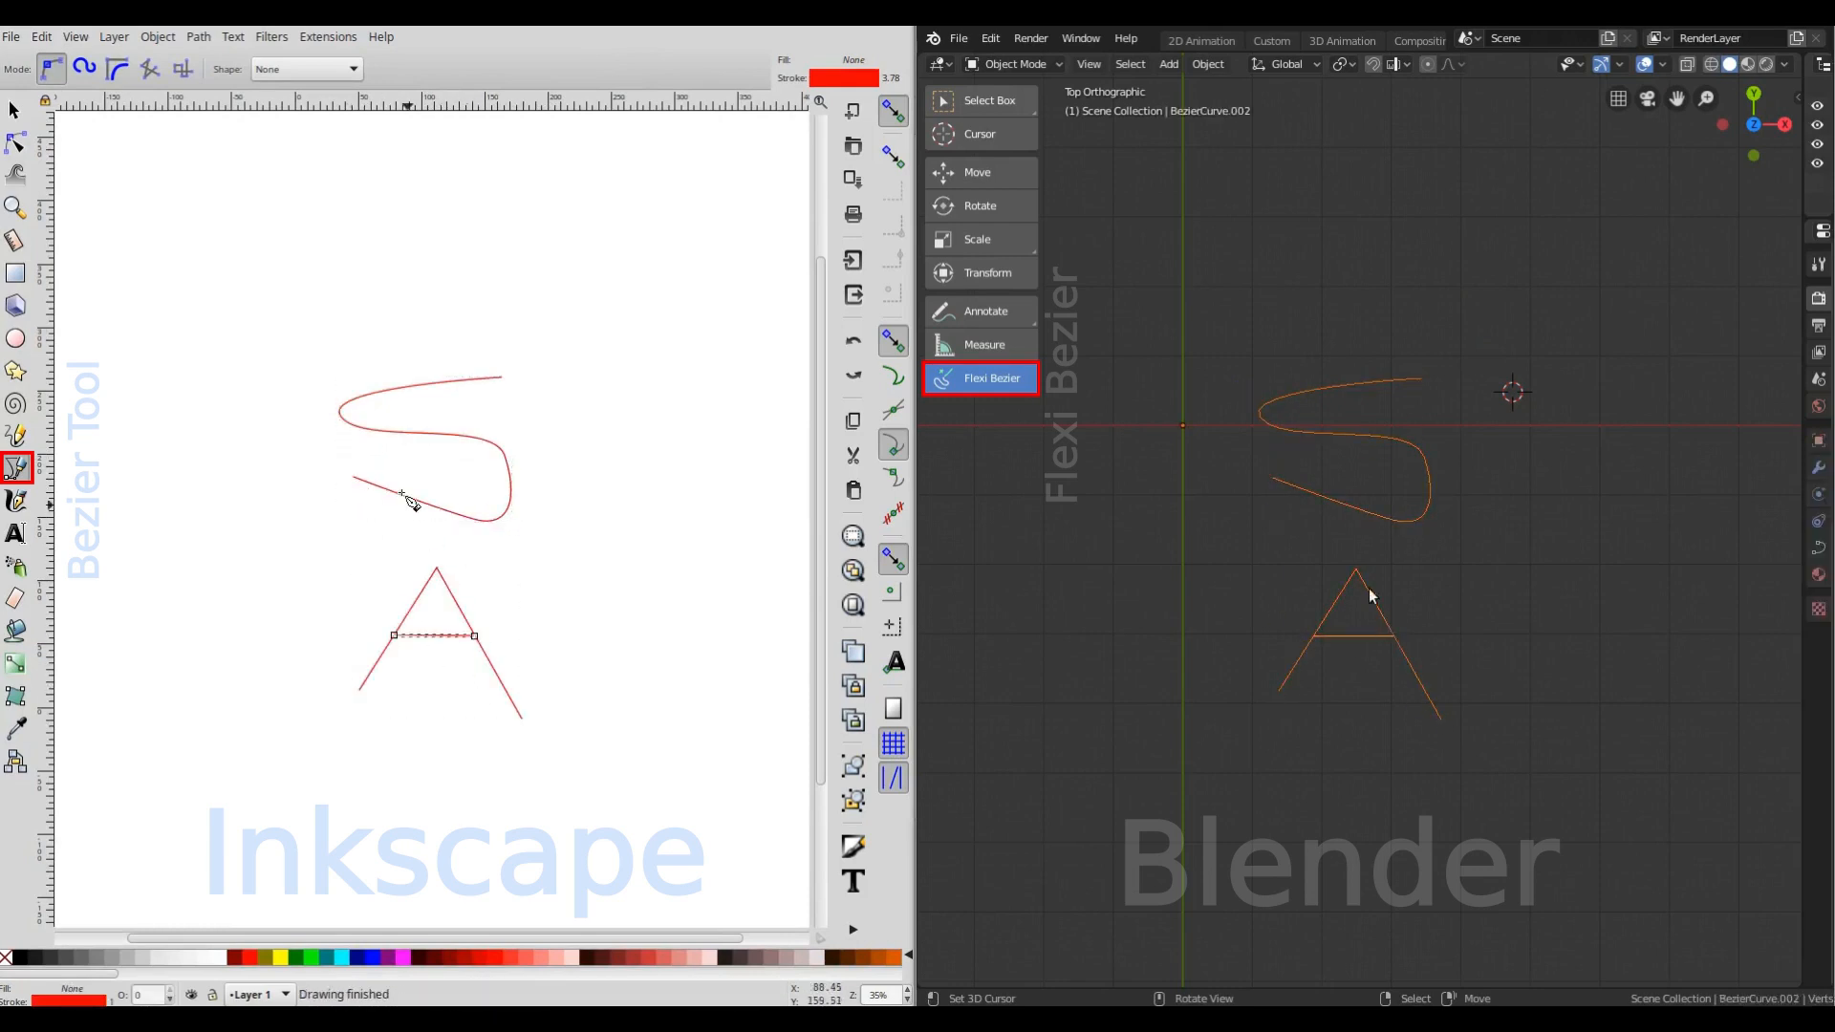
Draw the outline of an arrow above the S-shaped curve with straight segments, leaving its tail open
{"action": "left_click", "coordinate": [1344, 217]}
{"action": "left_click", "coordinate": [1344, 168]}
{"action": "left_click", "coordinate": [1414, 215]}
{"action": "left_click", "coordinate": [1351, 277]}
{"action": "left_click", "coordinate": [1346, 240]}
{"action": "double_click", "coordinate": [1190, 243]}
Draw a long wave-shaped curve below the letter A
{"action": "left_click", "coordinate": [1150, 732]}
{"action": "left_click_drag", "start_coordinate": [1523, 751], "coordinate": [1646, 597]}
{"action": "double_click", "coordinate": [1678, 704]}
Draw an open teardrop-shaped curve beside the S-shaped curve
{"action": "left_click", "coordinate": [1570, 382]}
{"action": "left_click_drag", "start_coordinate": [1460, 491], "coordinate": [1503, 562]}
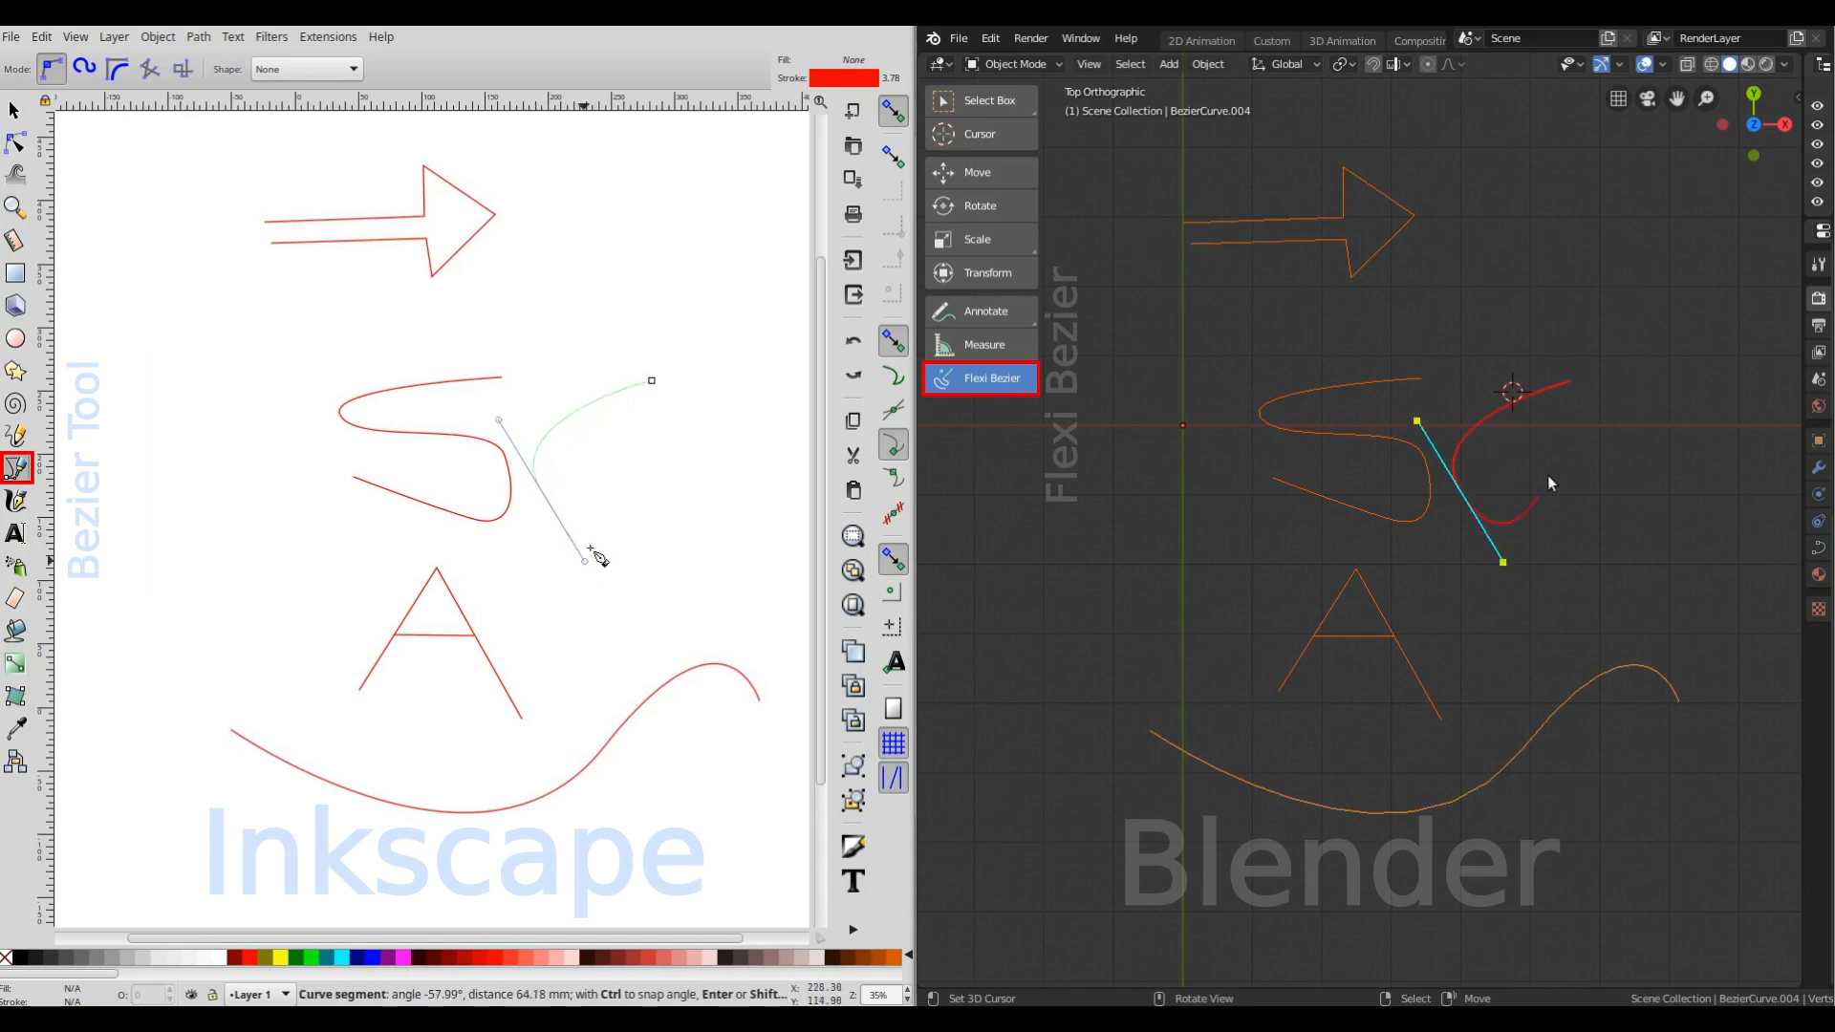
{"action": "double_click", "coordinate": [1587, 406]}
Draw an open four-segment angular outline on the other side of the S-shaped curve
{"action": "left_click", "coordinate": [1044, 466]}
{"action": "left_click", "coordinate": [1158, 370]}
{"action": "left_click", "coordinate": [1270, 553]}
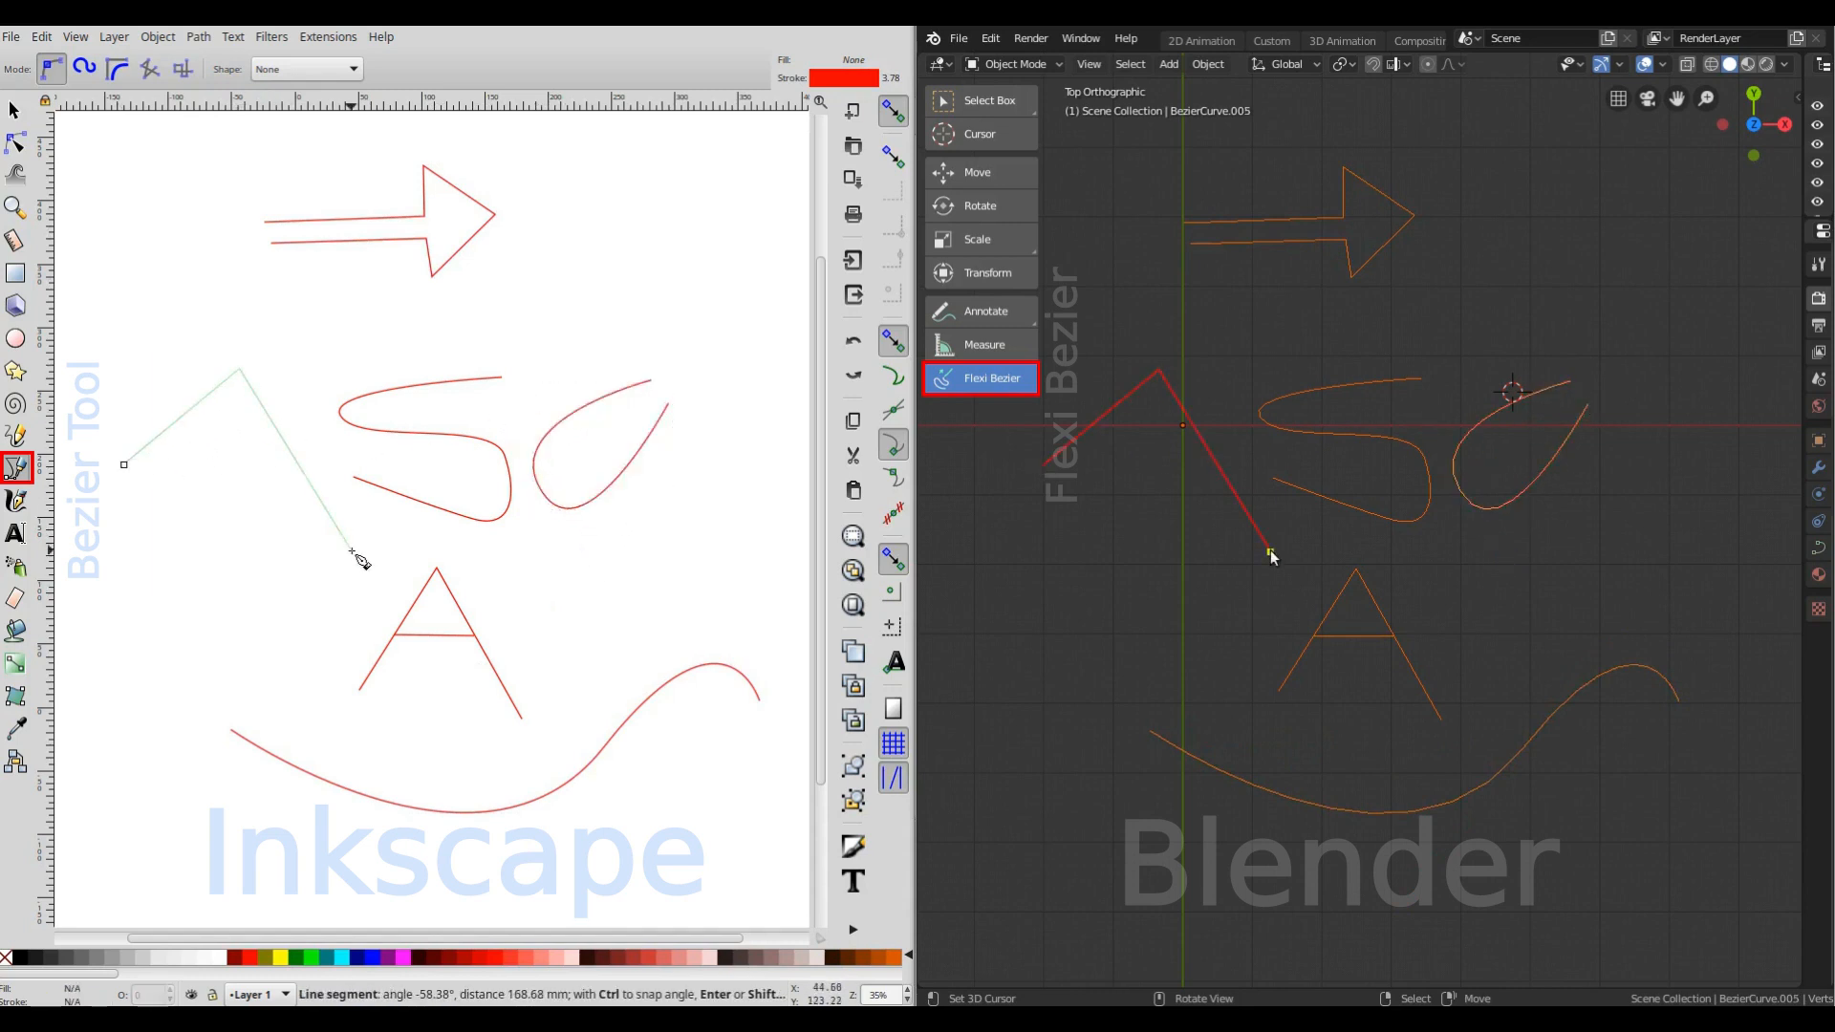
{"action": "left_click", "coordinate": [1086, 643]}
{"action": "double_click", "coordinate": [1059, 484]}
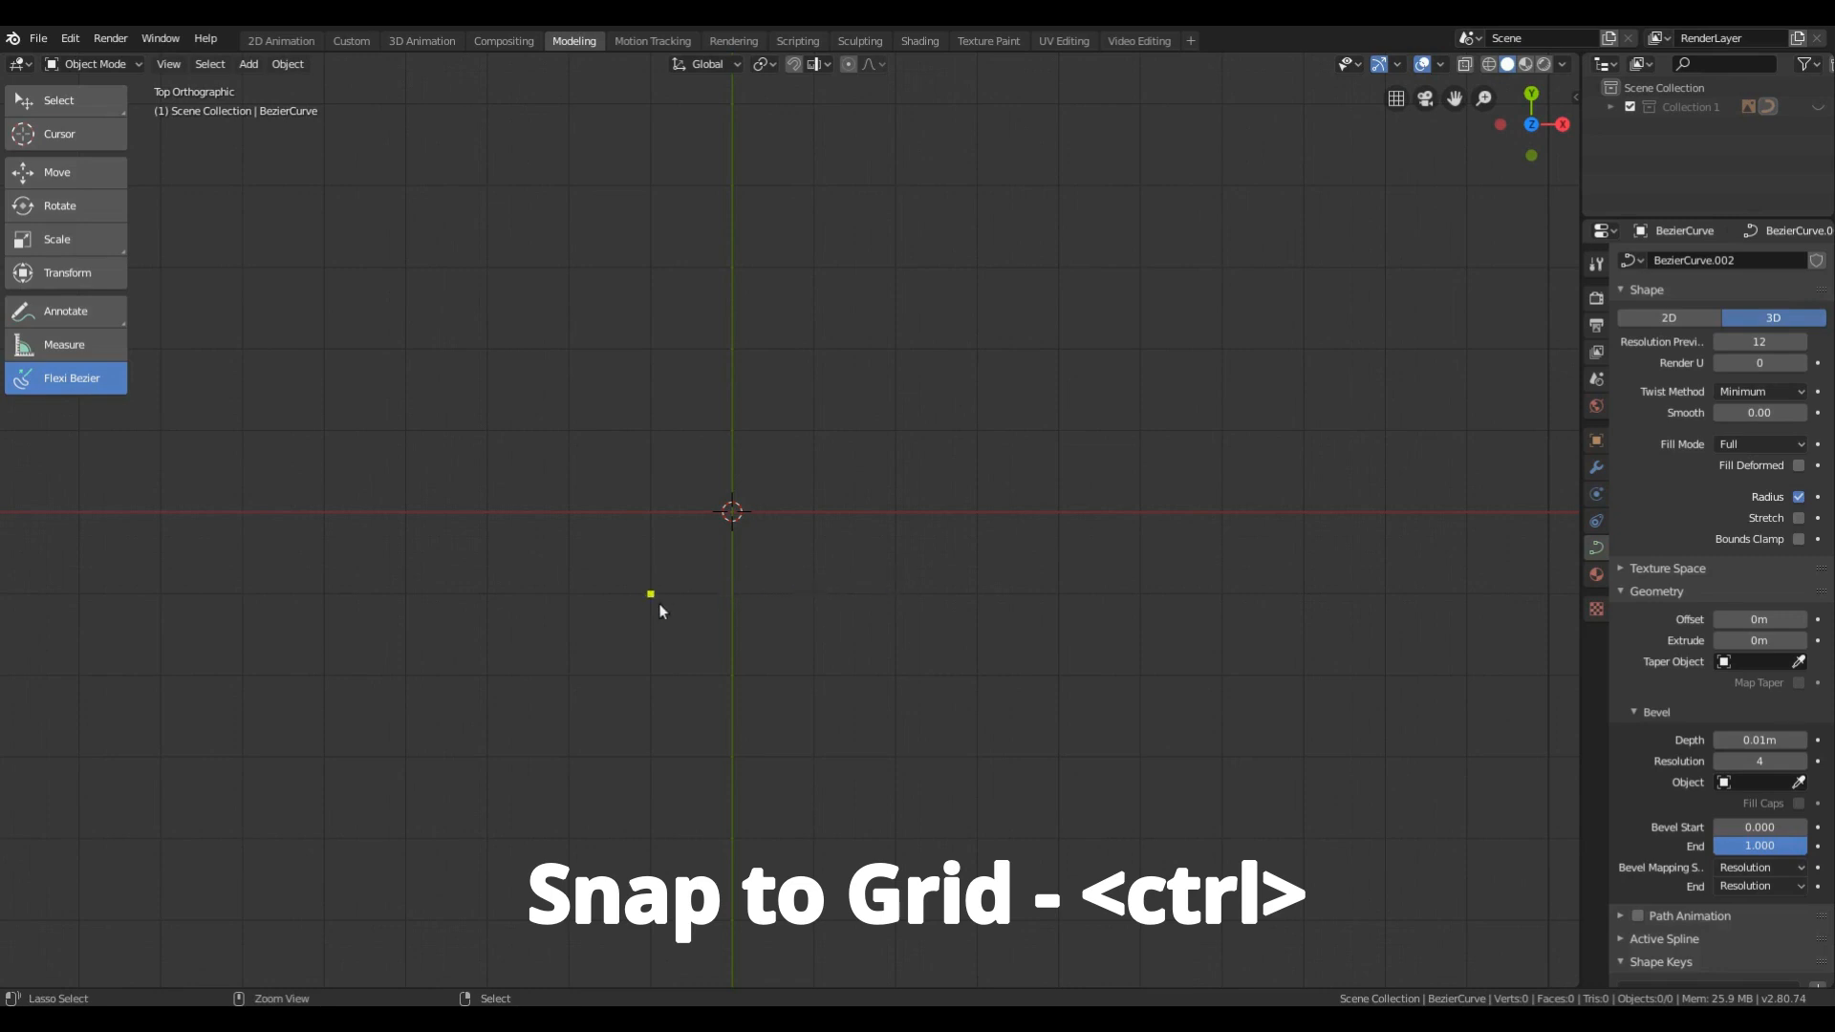
Examine how the Flexi Bezier start point snaps to the grid at different zoom levels
{"action": "scroll", "coordinate": [553, 617], "scroll_direction": "up", "scroll_amount": 5}
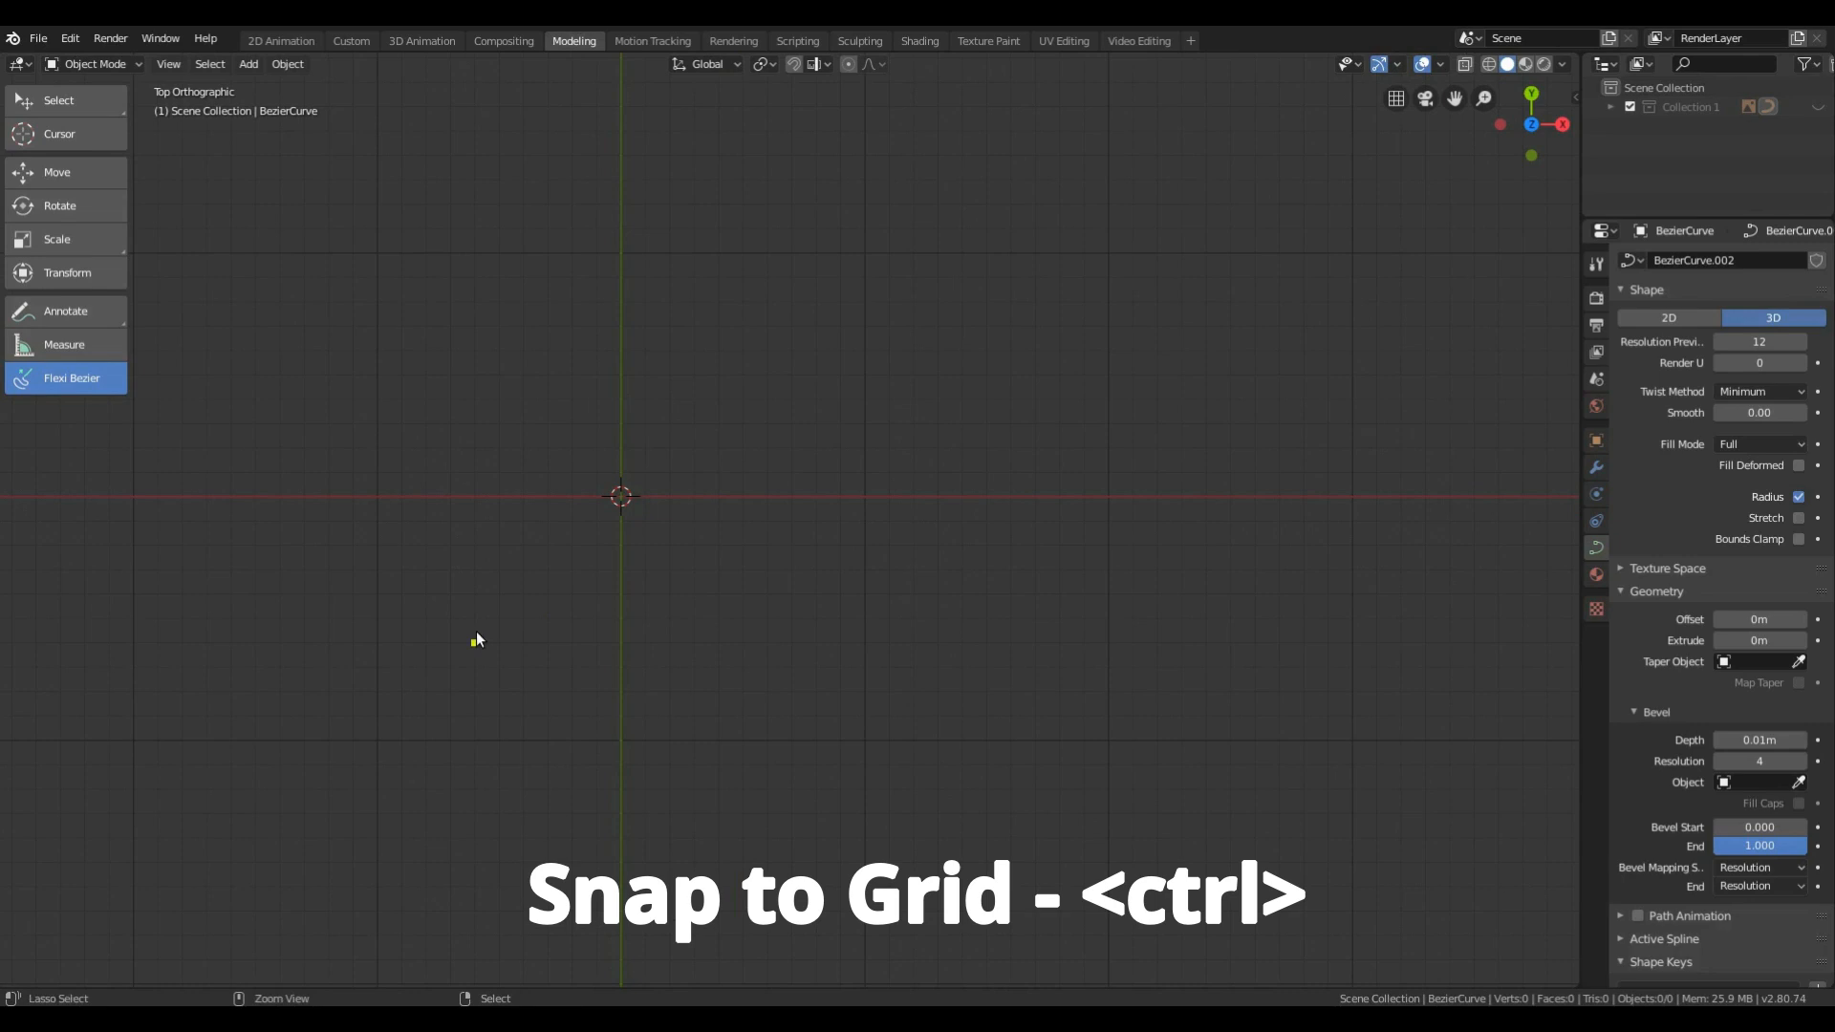
{"action": "scroll", "coordinate": [476, 612], "scroll_direction": "down", "scroll_amount": 8}
{"action": "key", "text": "ctrl"}
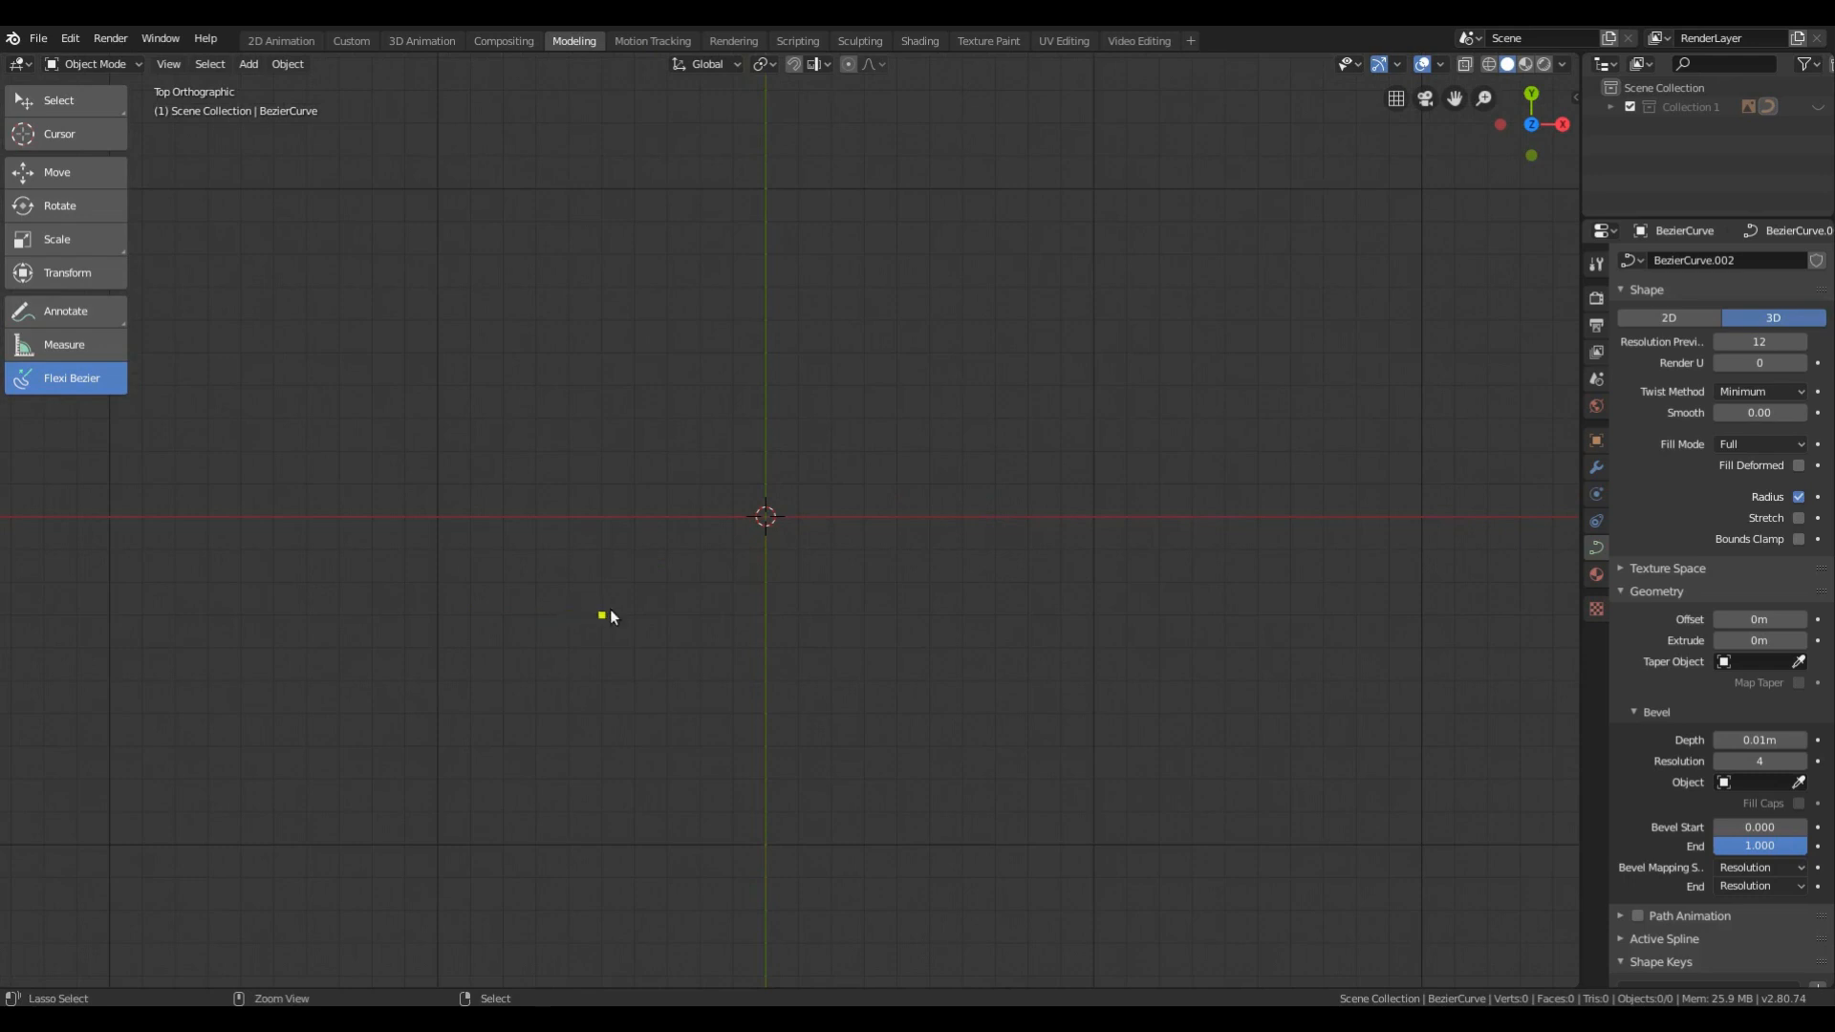
{"action": "scroll", "coordinate": [733, 617], "scroll_direction": "down", "scroll_amount": 5}
{"action": "key", "text": "ctrl"}
{"action": "scroll", "coordinate": [768, 625], "scroll_direction": "up", "scroll_amount": 10}
{"action": "scroll", "coordinate": [766, 633], "scroll_direction": "up", "scroll_amount": 3}
{"action": "key", "text": "ctrl"}
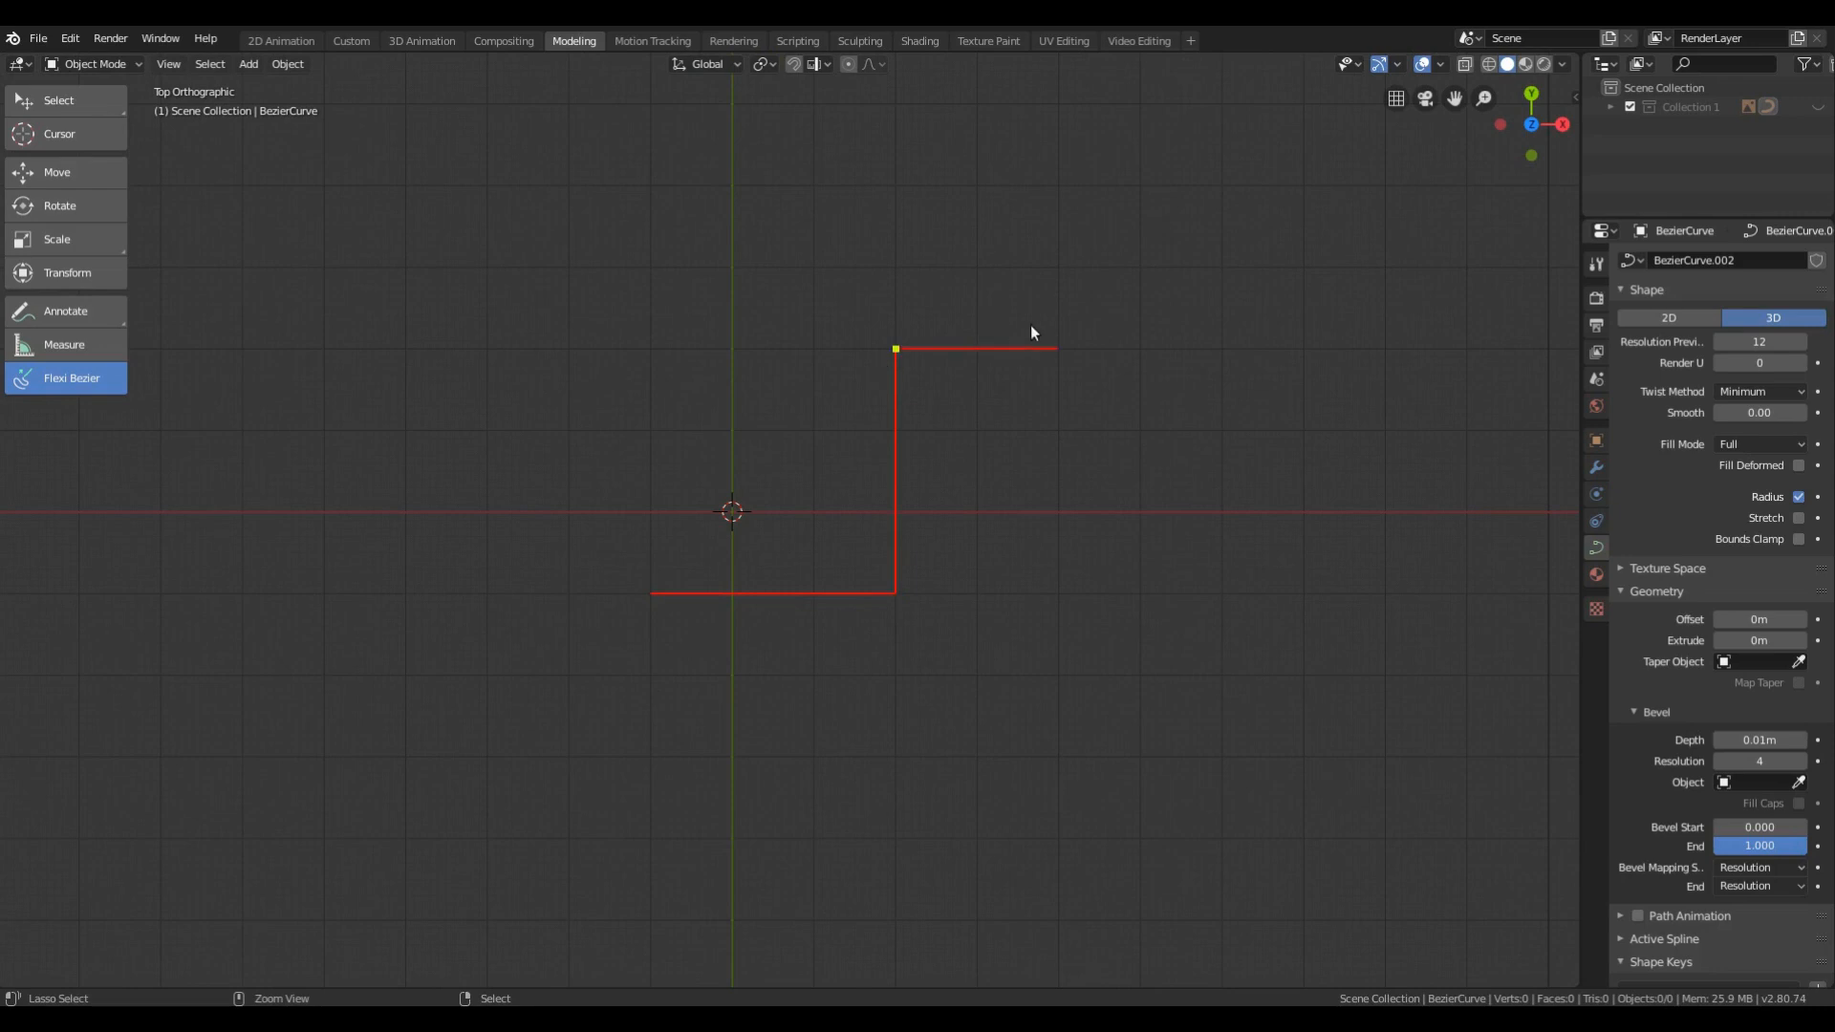
Extend the grid-snapped curve with a tall arch, a rectangular step and a final S-bend, and finish it
{"action": "left_click_drag", "start_coordinate": [977, 184], "coordinate": [1058, 267]}
{"action": "left_click", "coordinate": [1058, 430]}
{"action": "left_click", "coordinate": [1222, 431]}
{"action": "left_click", "coordinate": [1223, 511]}
{"action": "left_click", "coordinate": [1058, 512]}
{"action": "left_click_drag", "start_coordinate": [1056, 587], "coordinate": [1156, 607]}
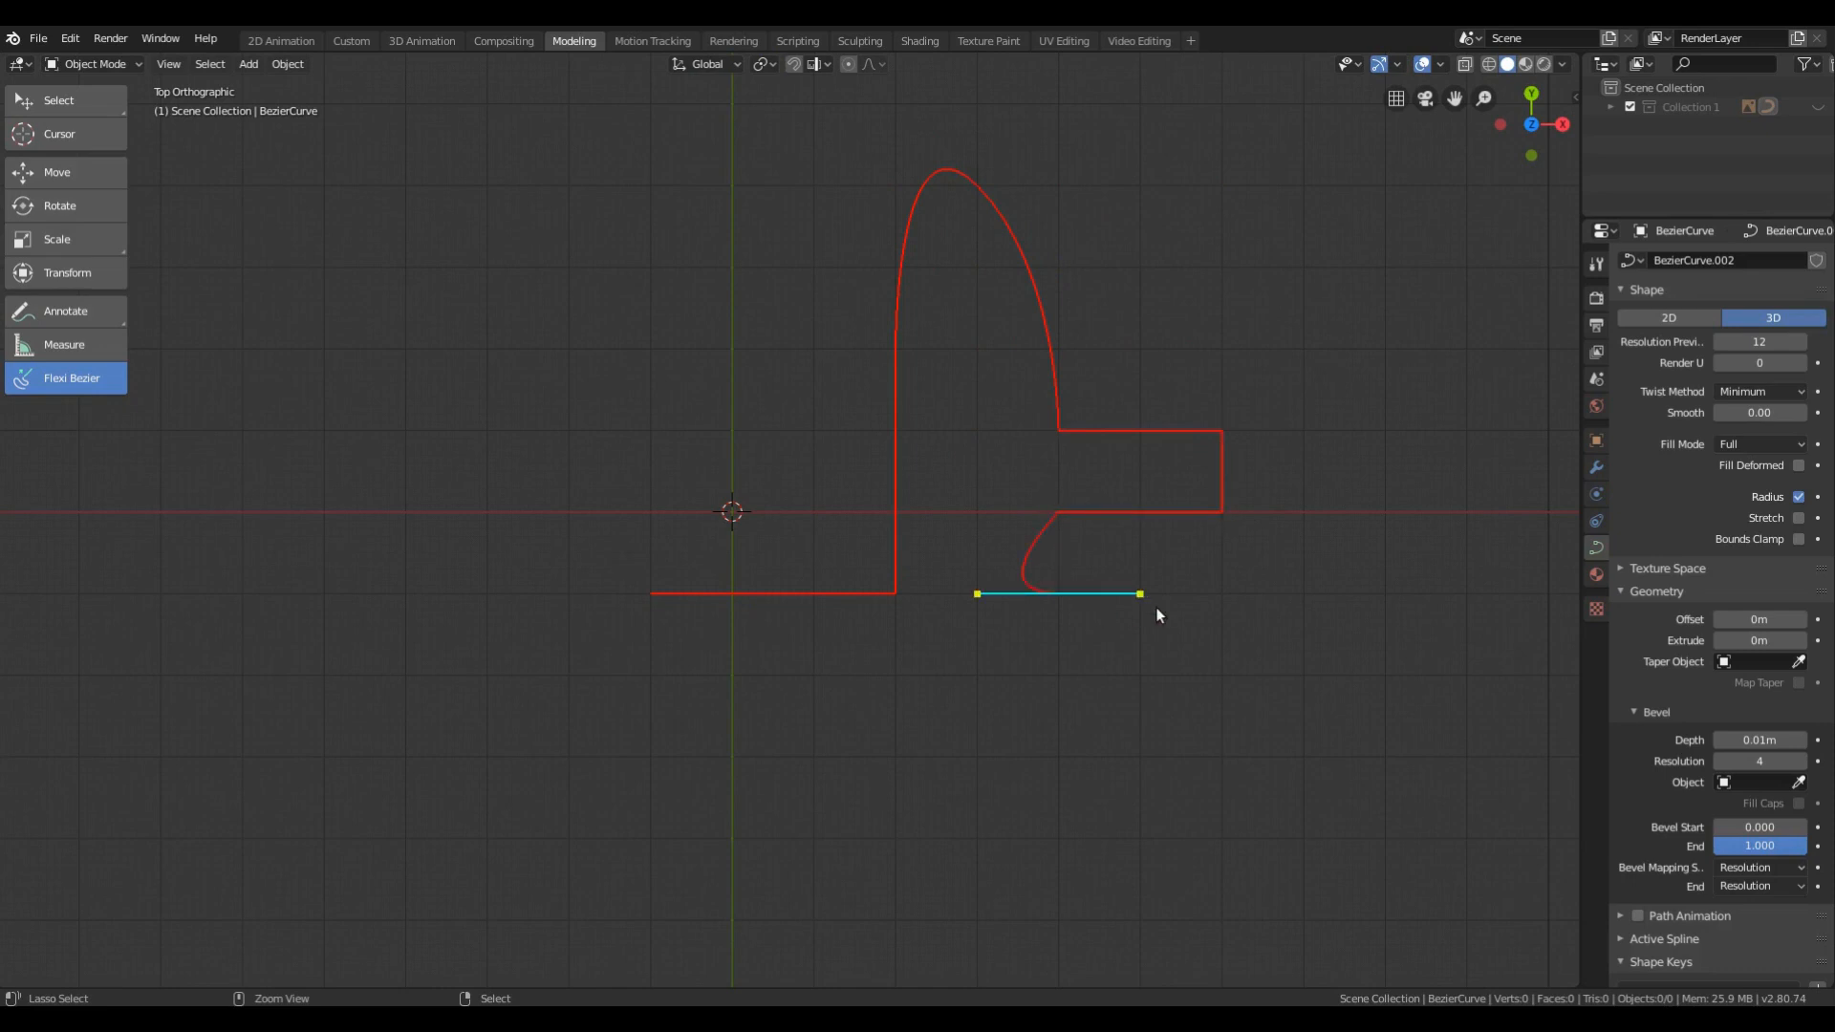
{"action": "left_click", "coordinate": [1074, 671]}
{"action": "right_click", "coordinate": [1074, 666]}
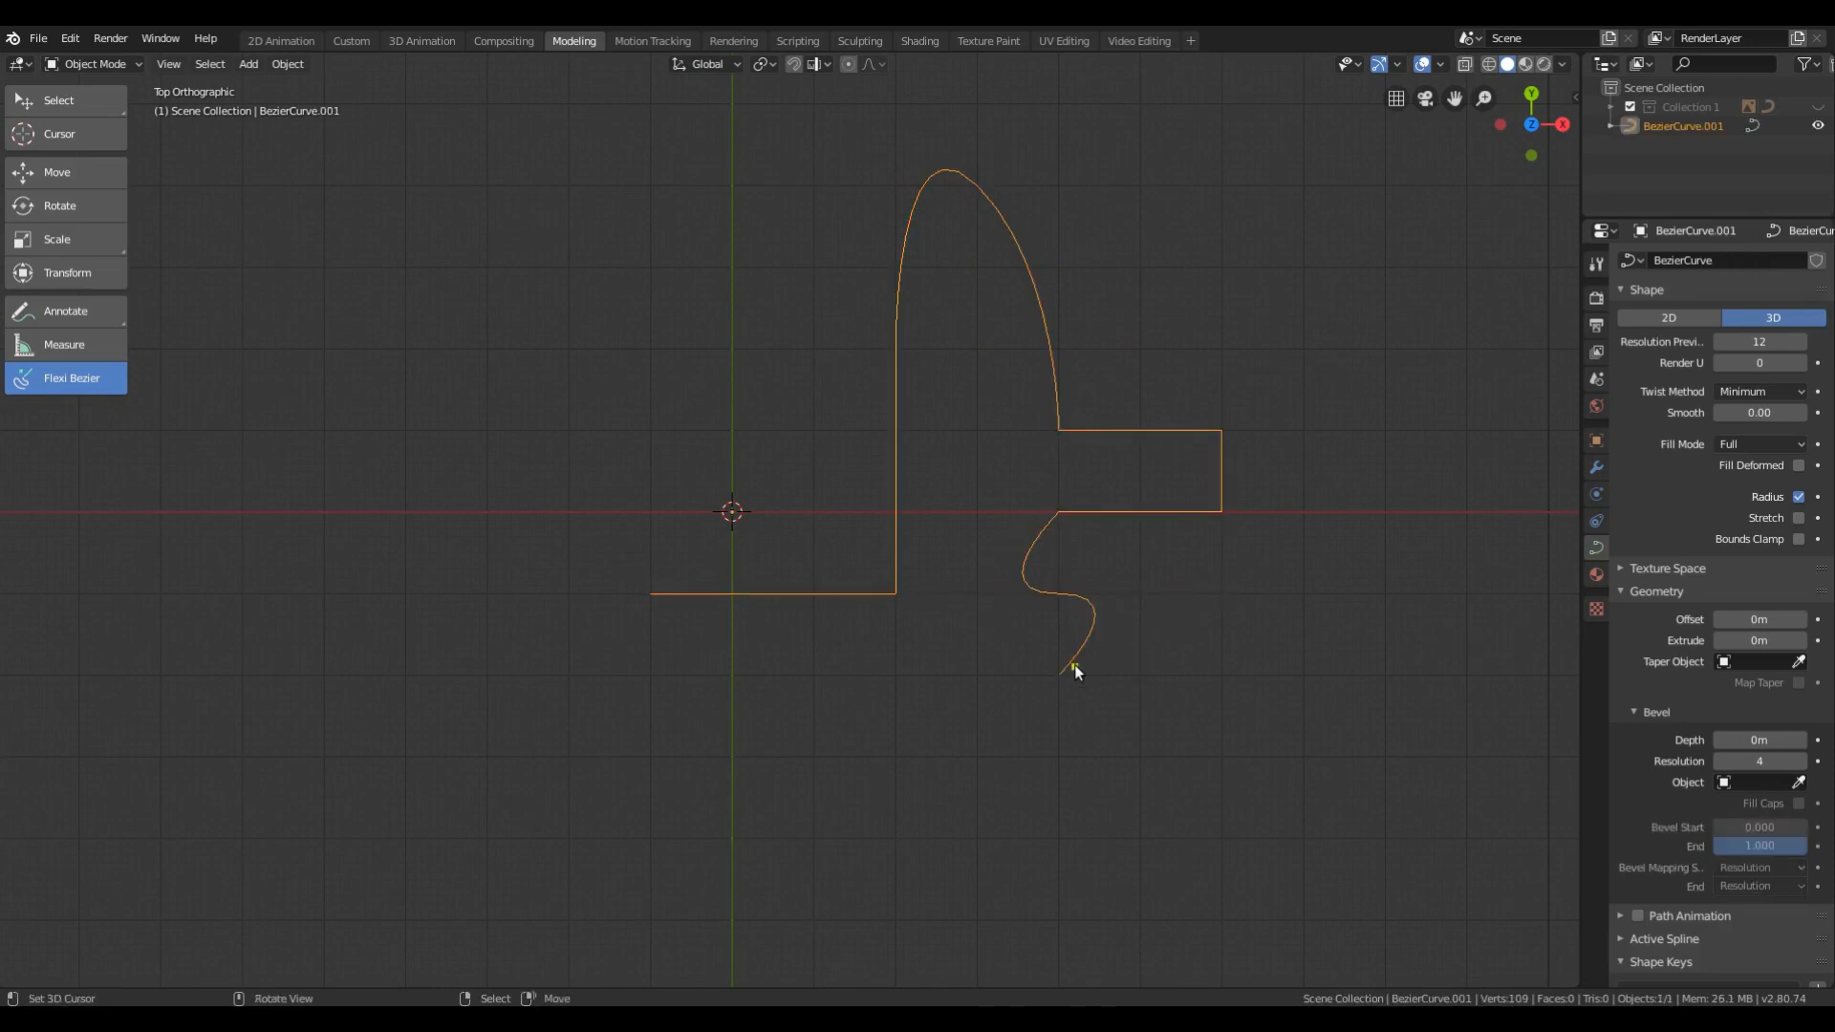
Draw a grid-snapped curve that runs along the X axis to the origin and ends in an open loop
{"action": "key", "text": "ctrl"}
{"action": "left_click", "coordinate": [405, 512], "text": "ctrl"}
{"action": "left_click_drag", "start_coordinate": [703, 281], "coordinate": [583, 300], "text": "ctrl"}
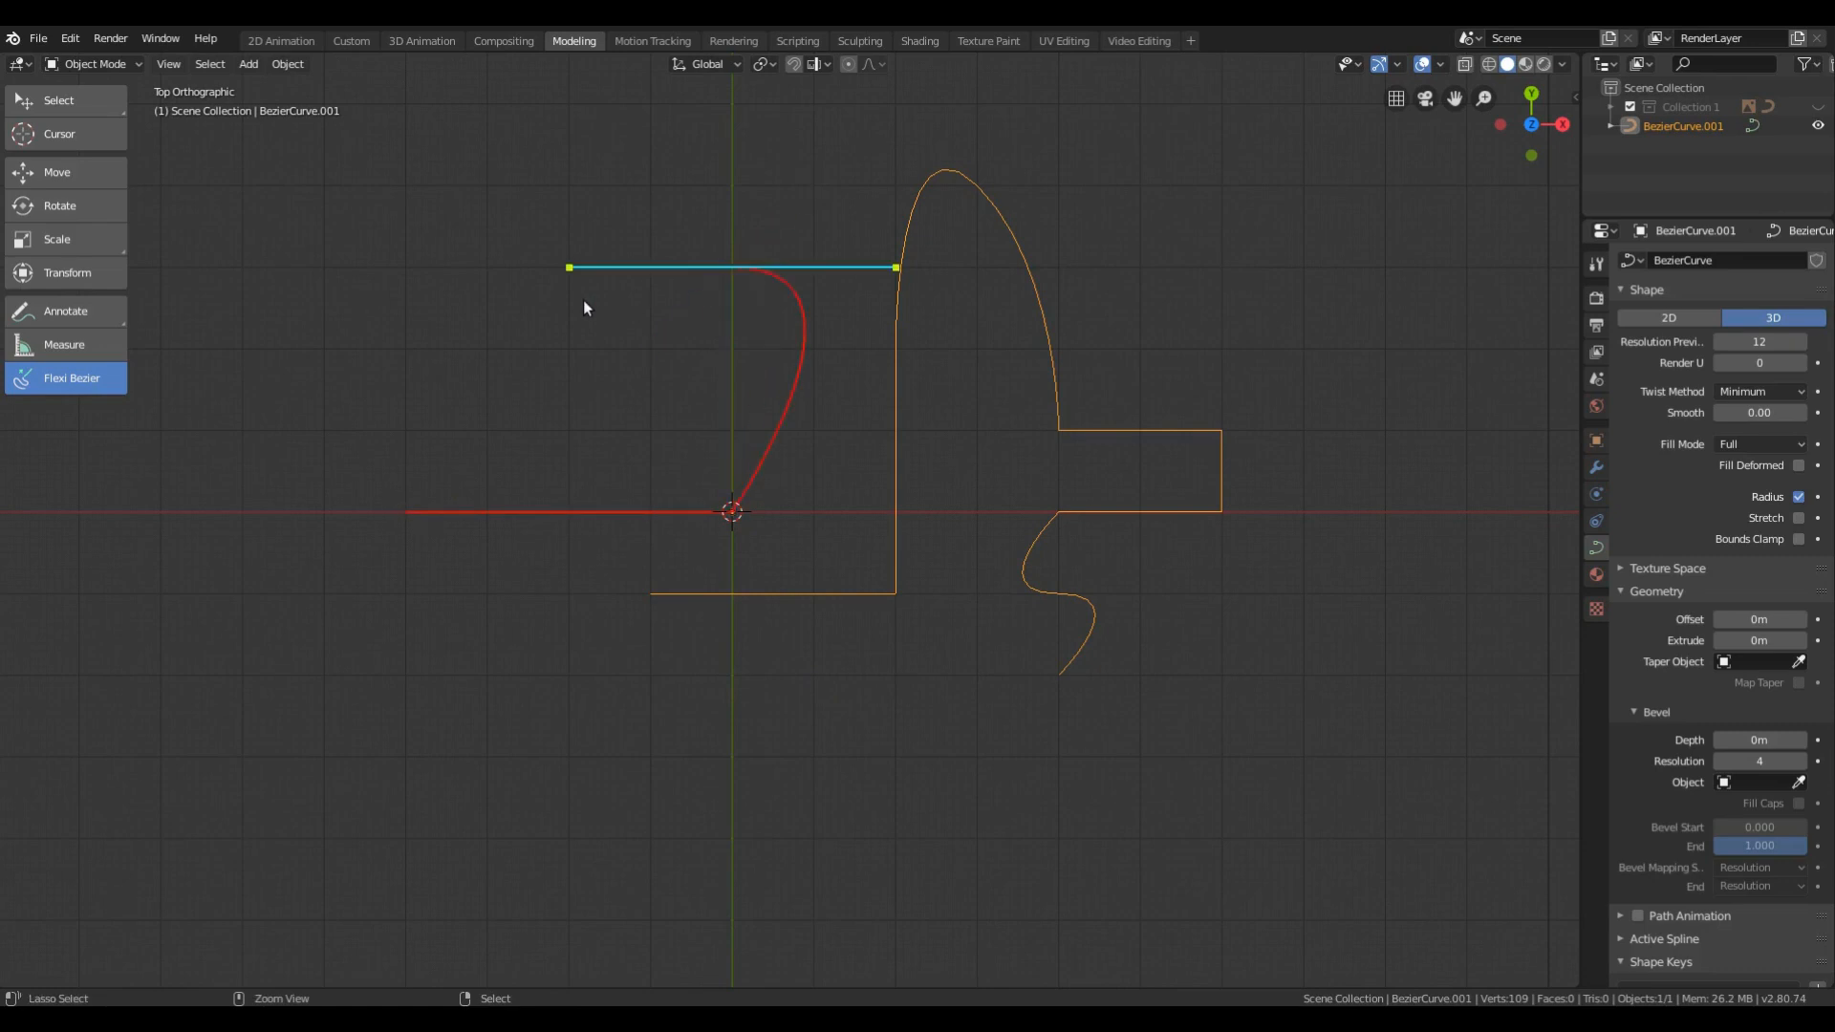
{"action": "double_click", "coordinate": [612, 398], "text": "ctrl"}
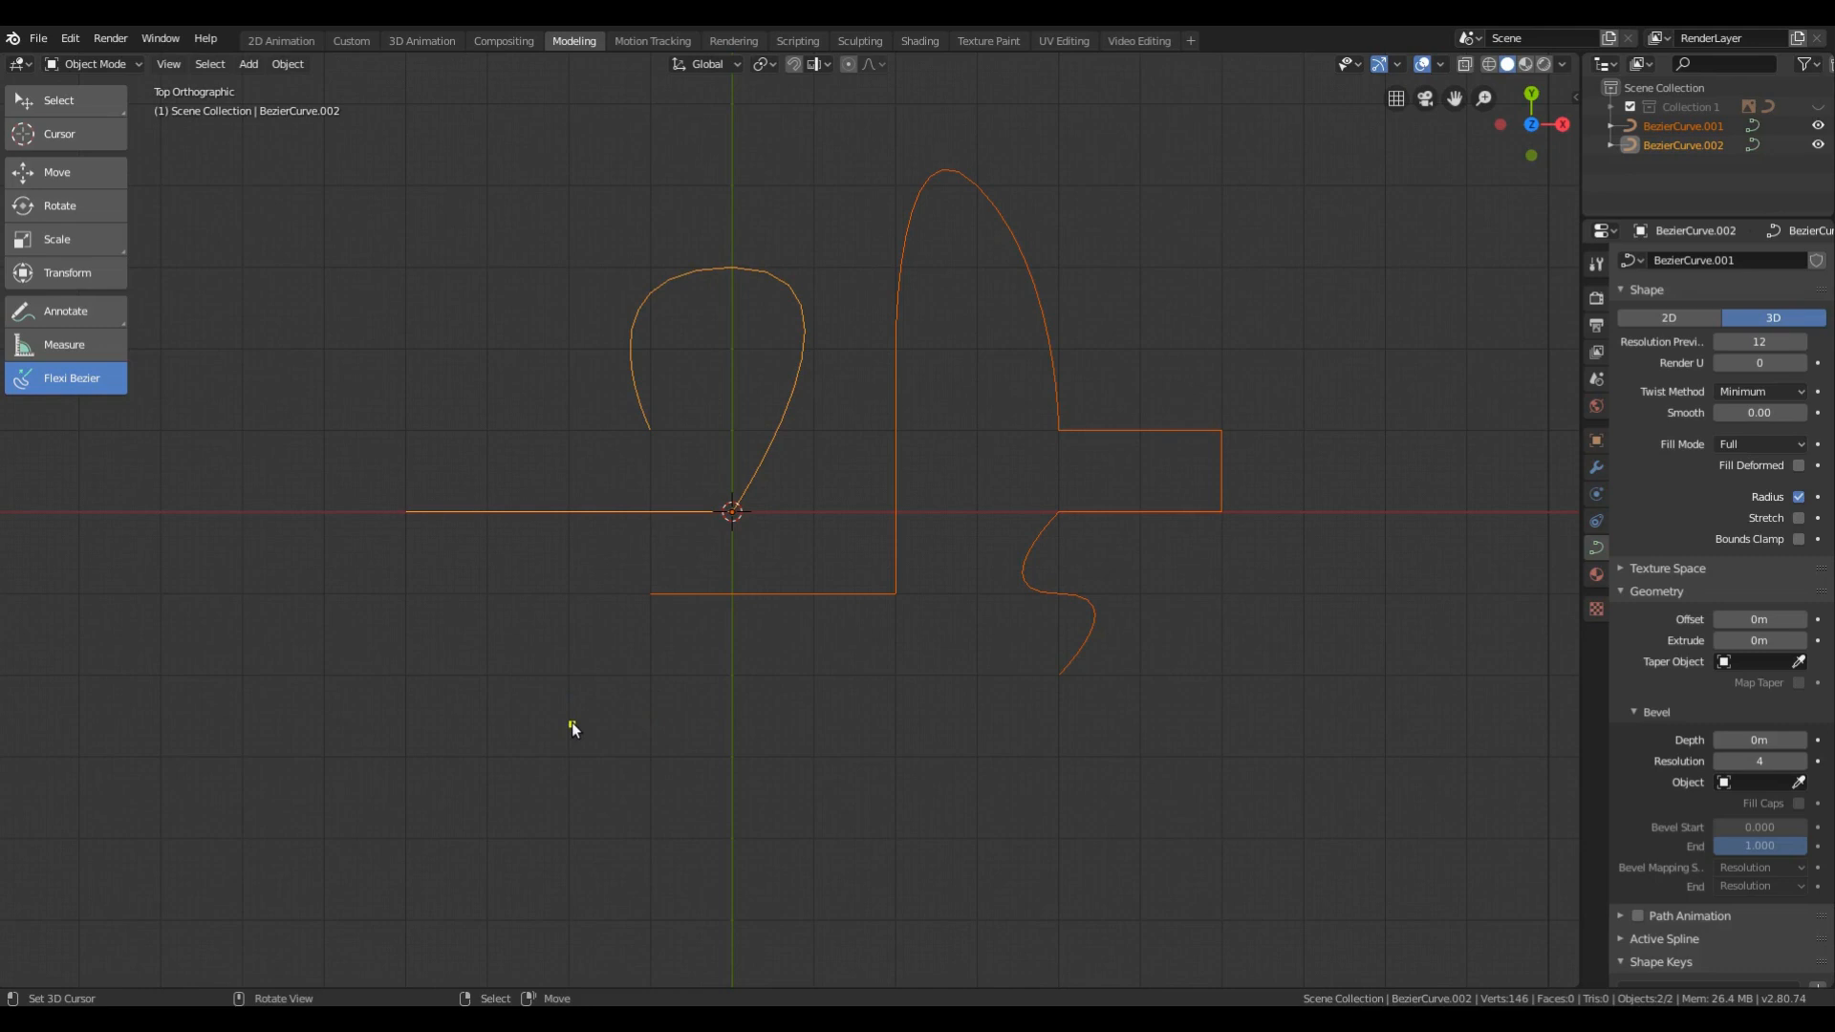
Draw a curve below the others that starts with an angle-snapped horizontal segment and ends in a smooth wave
{"action": "left_click_drag", "start_coordinate": [570, 724], "coordinate": [684, 729]}
{"action": "key", "text": "shift"}
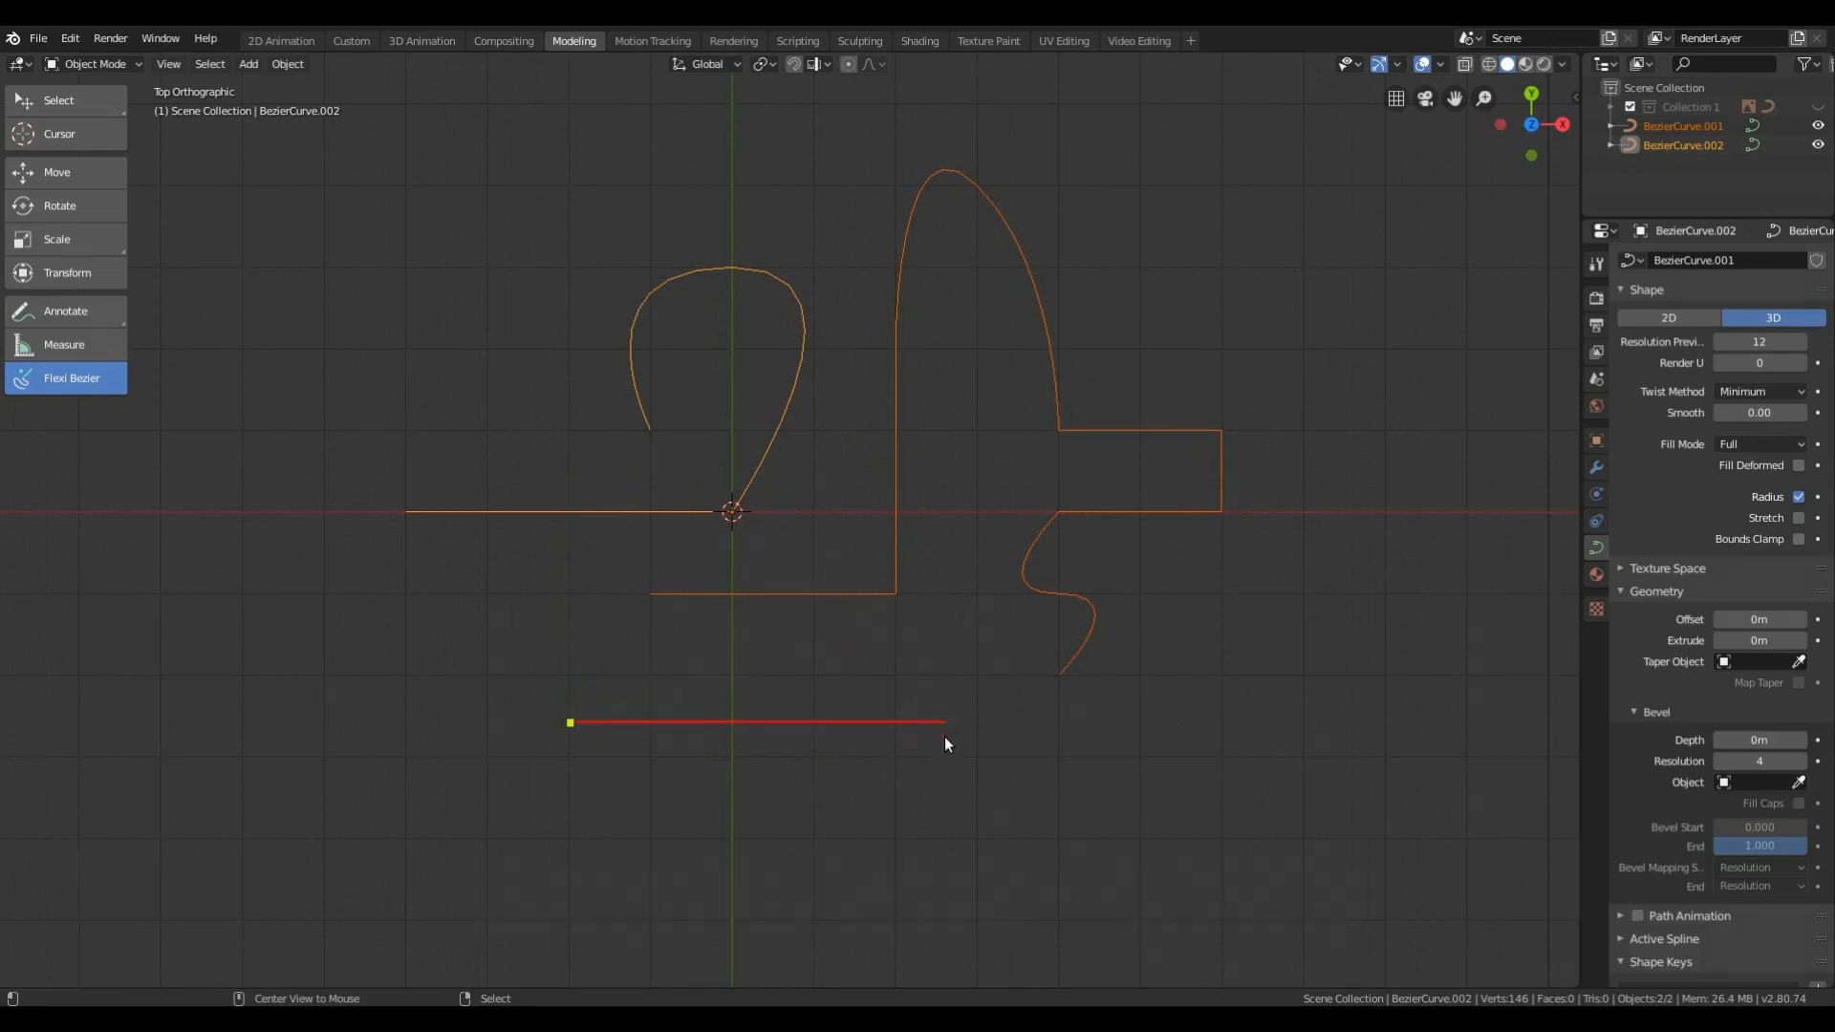
{"action": "left_click", "coordinate": [895, 722]}
{"action": "left_click_drag", "start_coordinate": [1015, 781], "coordinate": [1048, 733]}
{"action": "right_click", "coordinate": [1222, 809]}
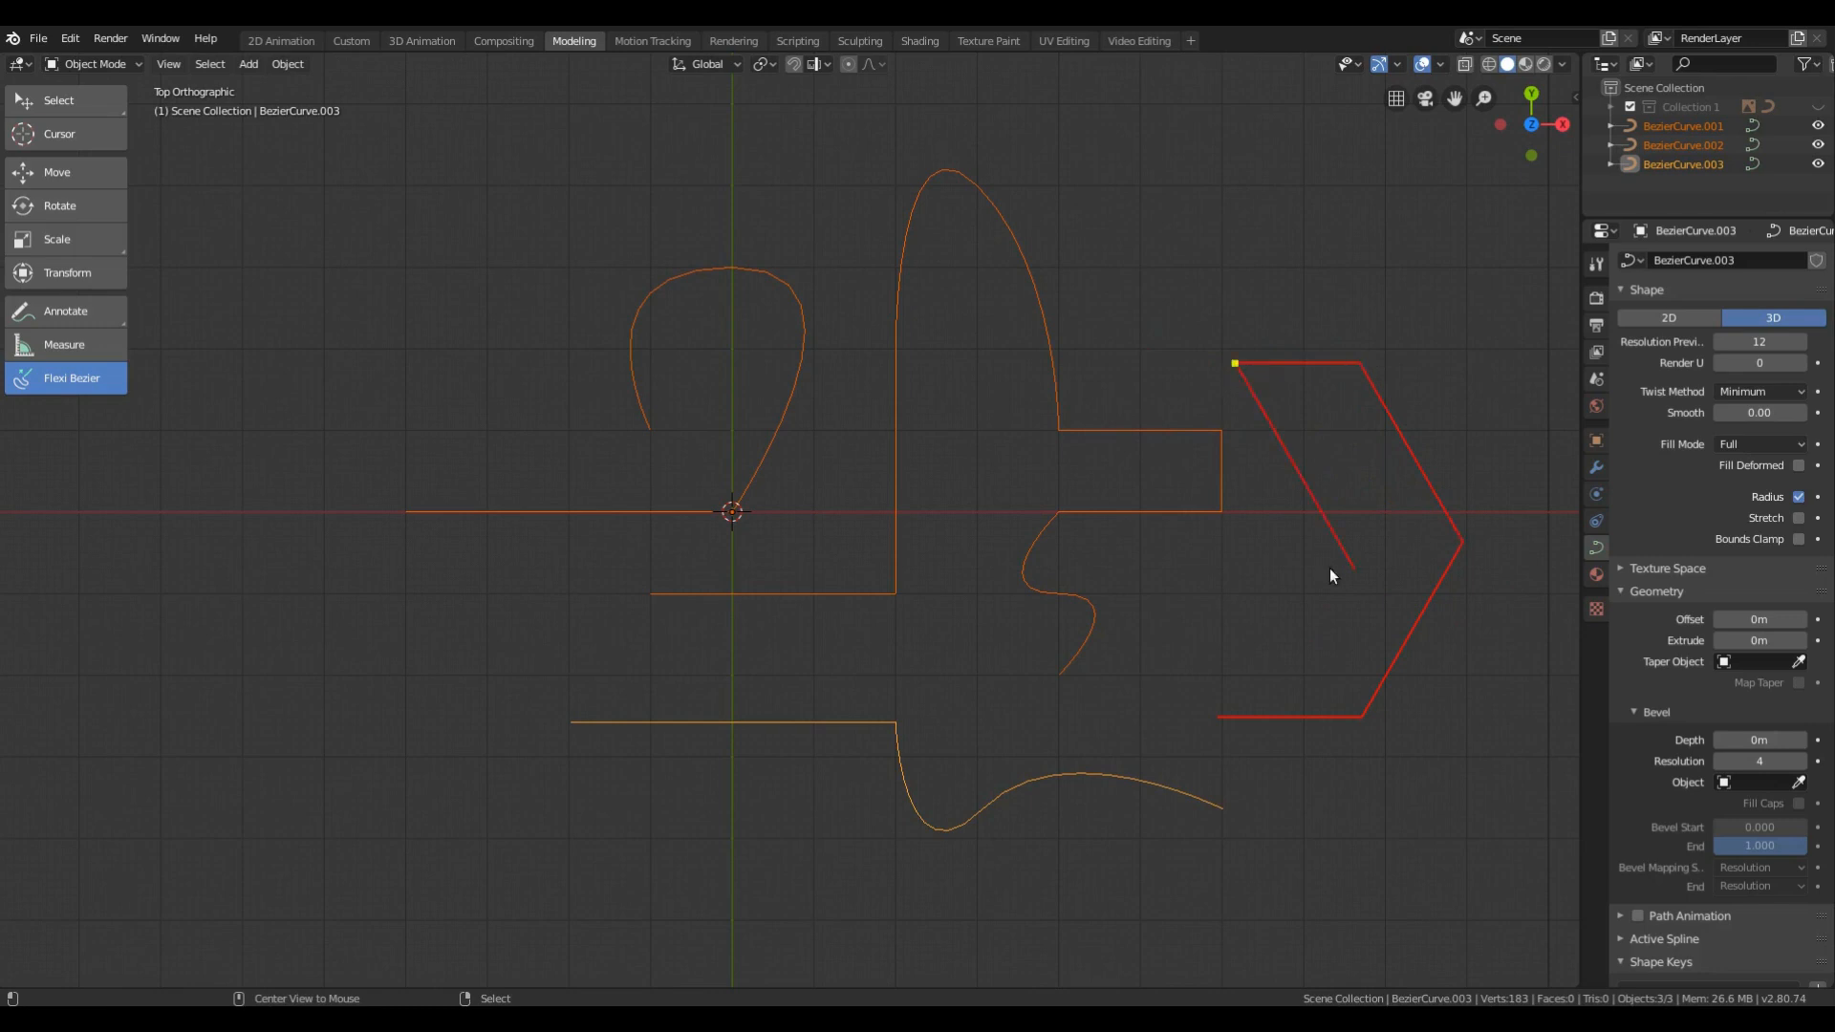
Complete the zigzag outline beside the other curves with straight, angle-snapped segments
{"action": "left_click", "coordinate": [1305, 670], "text": "alt"}
{"action": "double_click", "coordinate": [1217, 668], "text": "alt"}
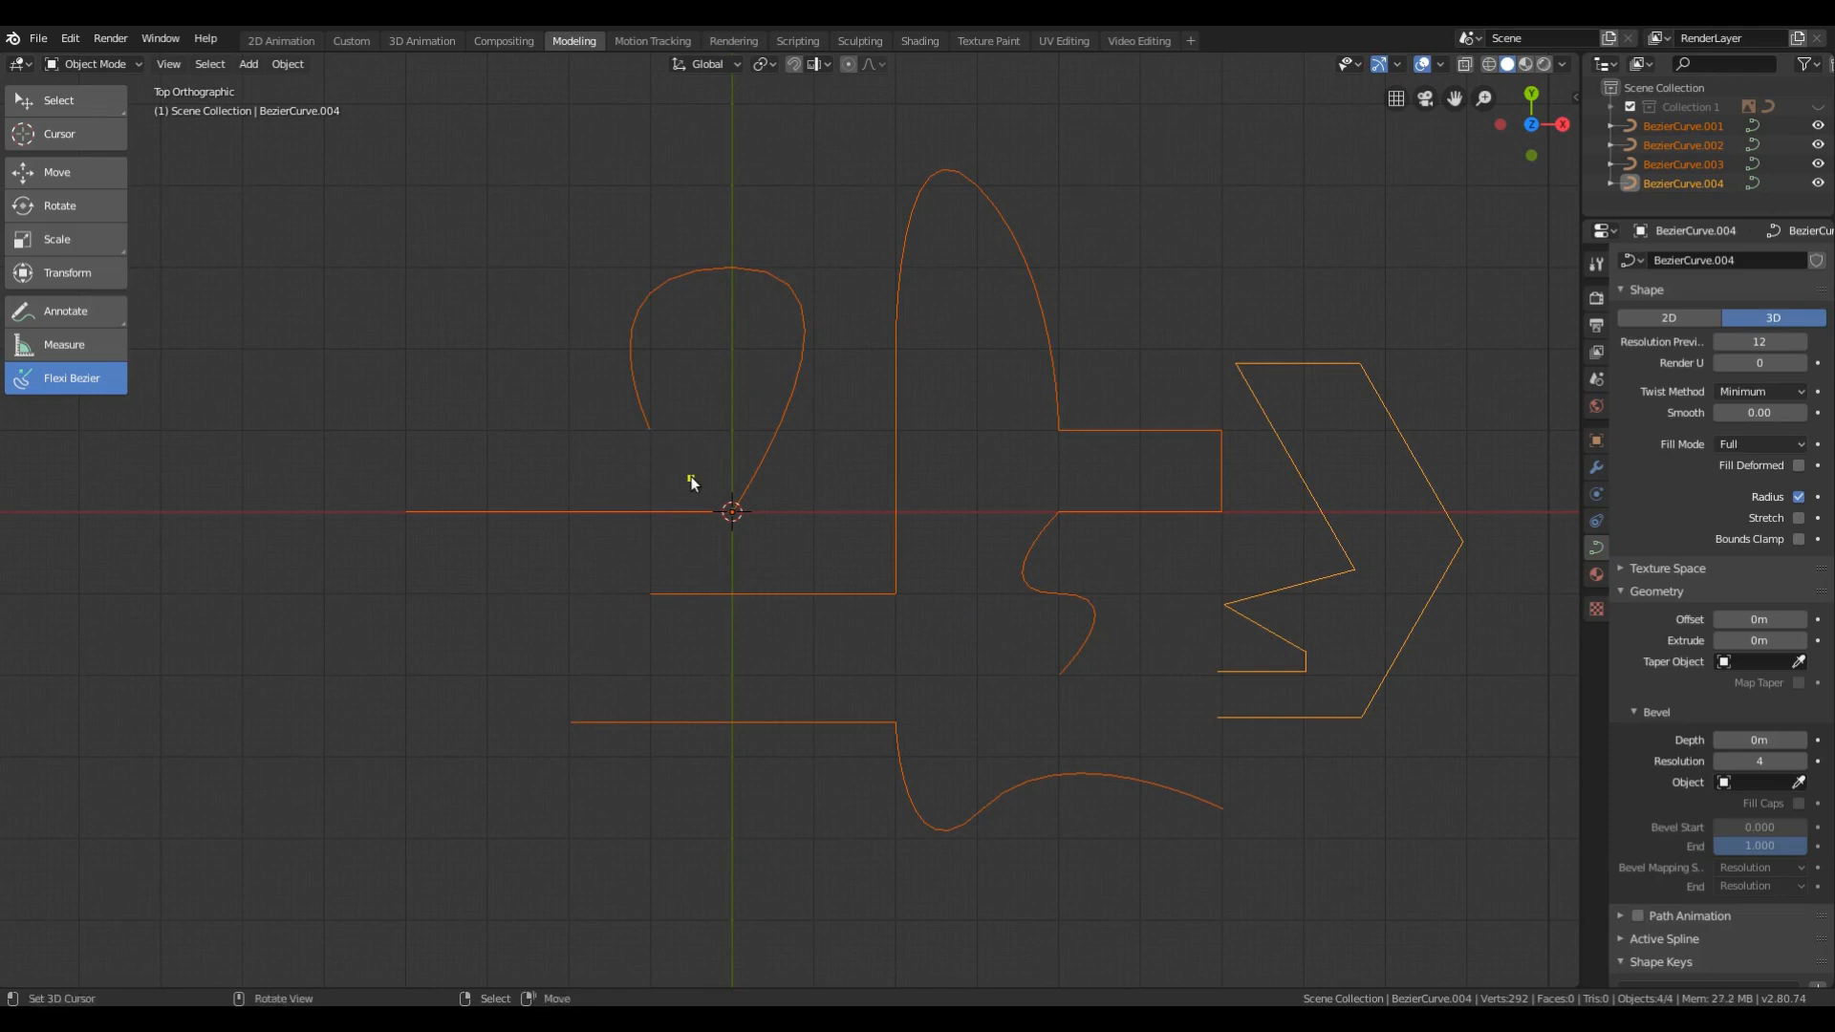
Close the arch and wave curves into one outline by bridging both pairs of ends with curved segments snapped to end points
{"action": "key", "text": "alt"}
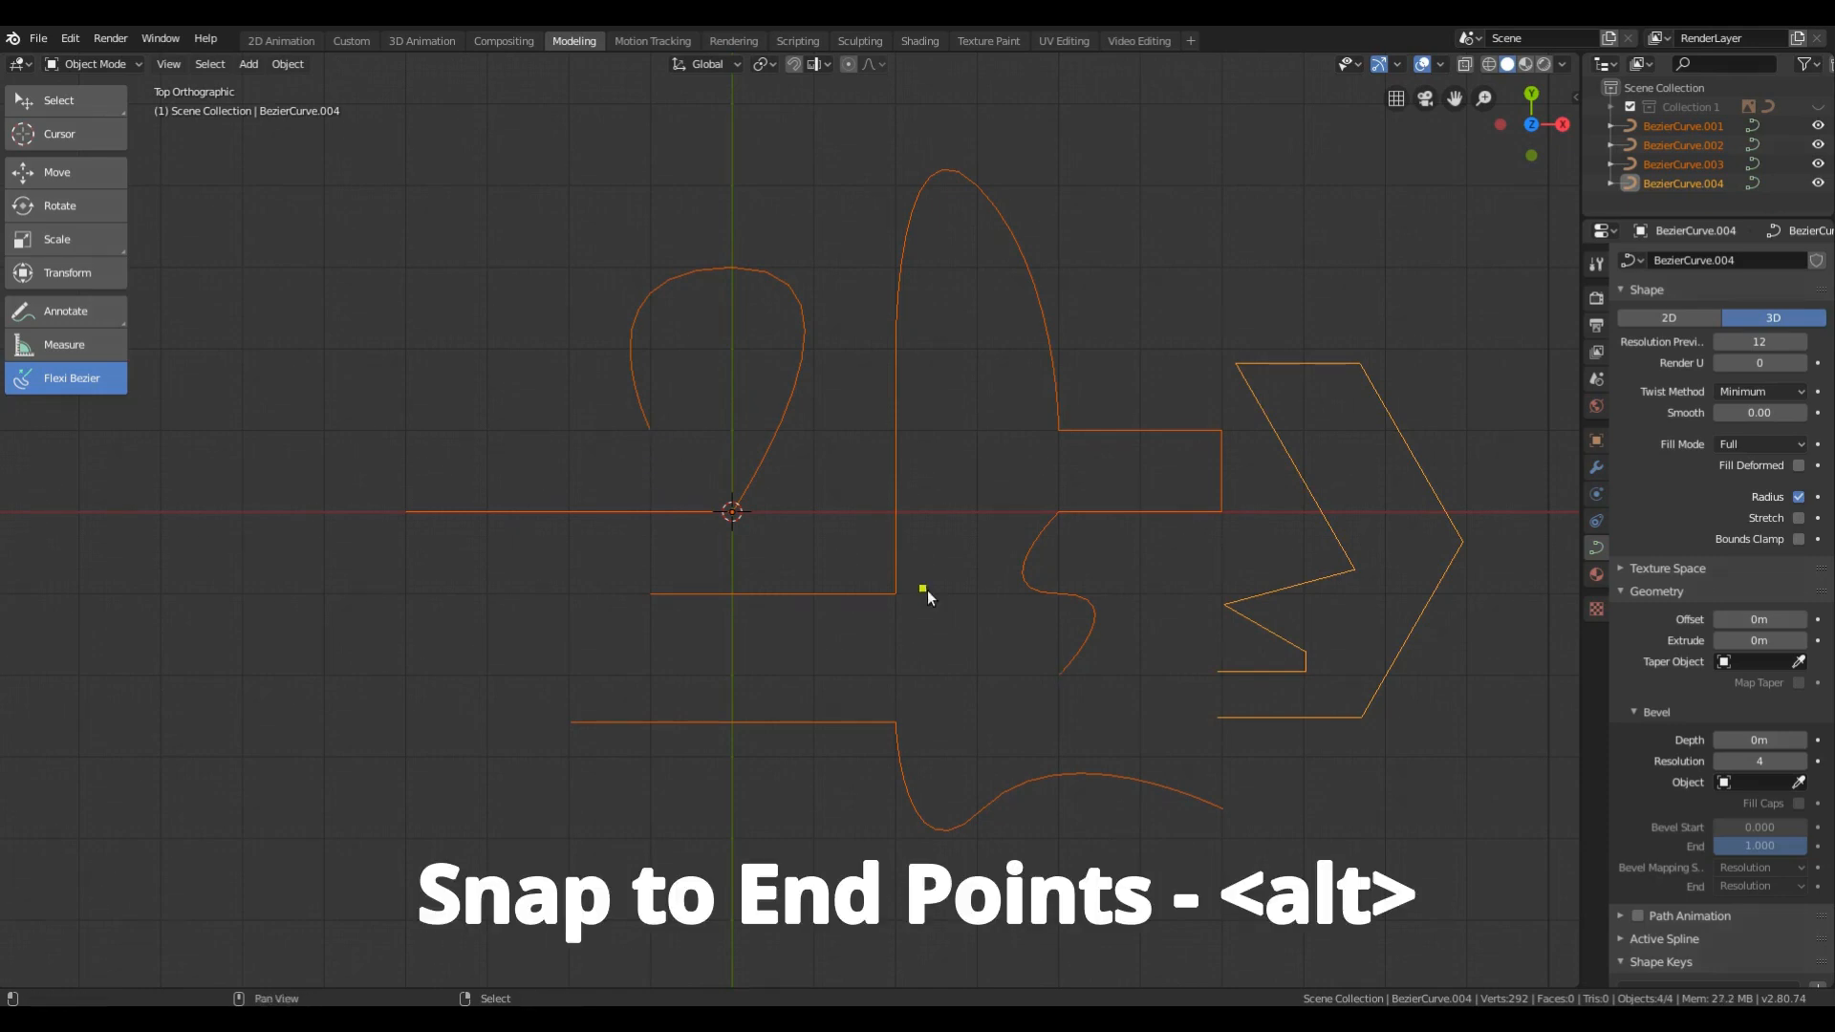
{"action": "scroll", "coordinate": [967, 635], "scroll_direction": "up", "scroll_amount": 2}
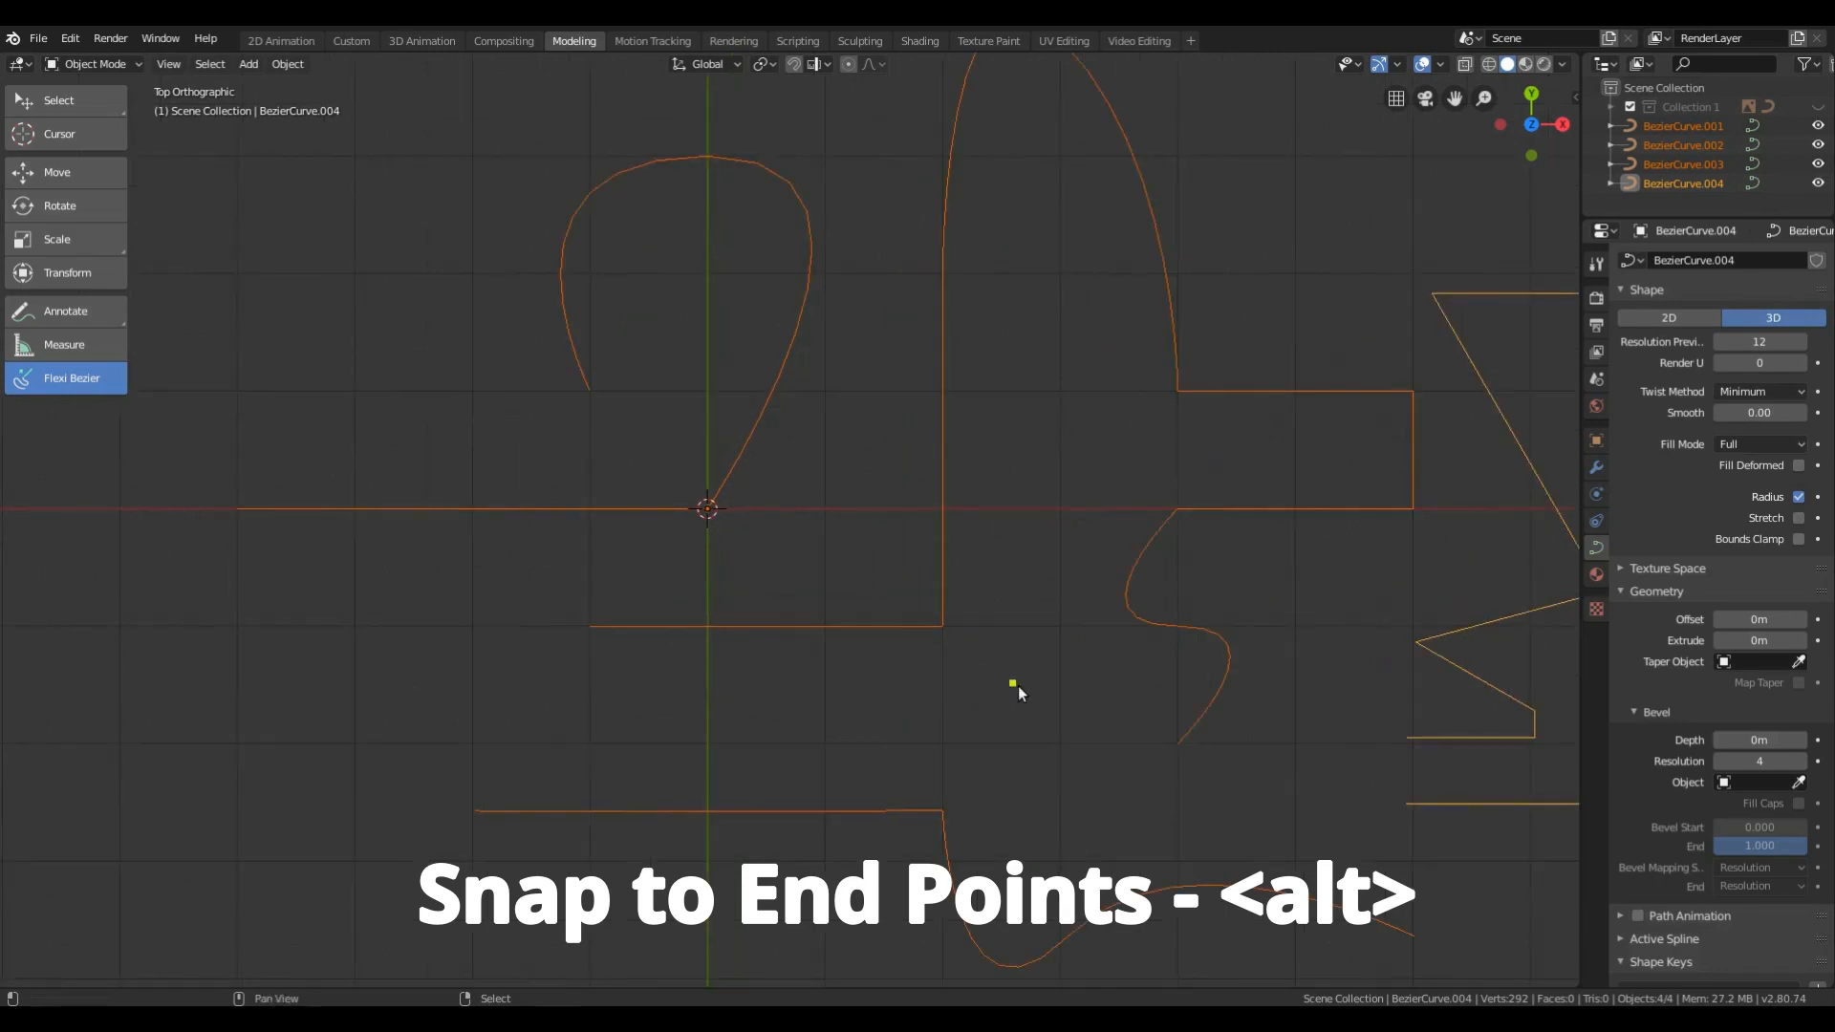
{"action": "scroll", "coordinate": [1179, 739], "scroll_direction": "down", "scroll_amount": 4}
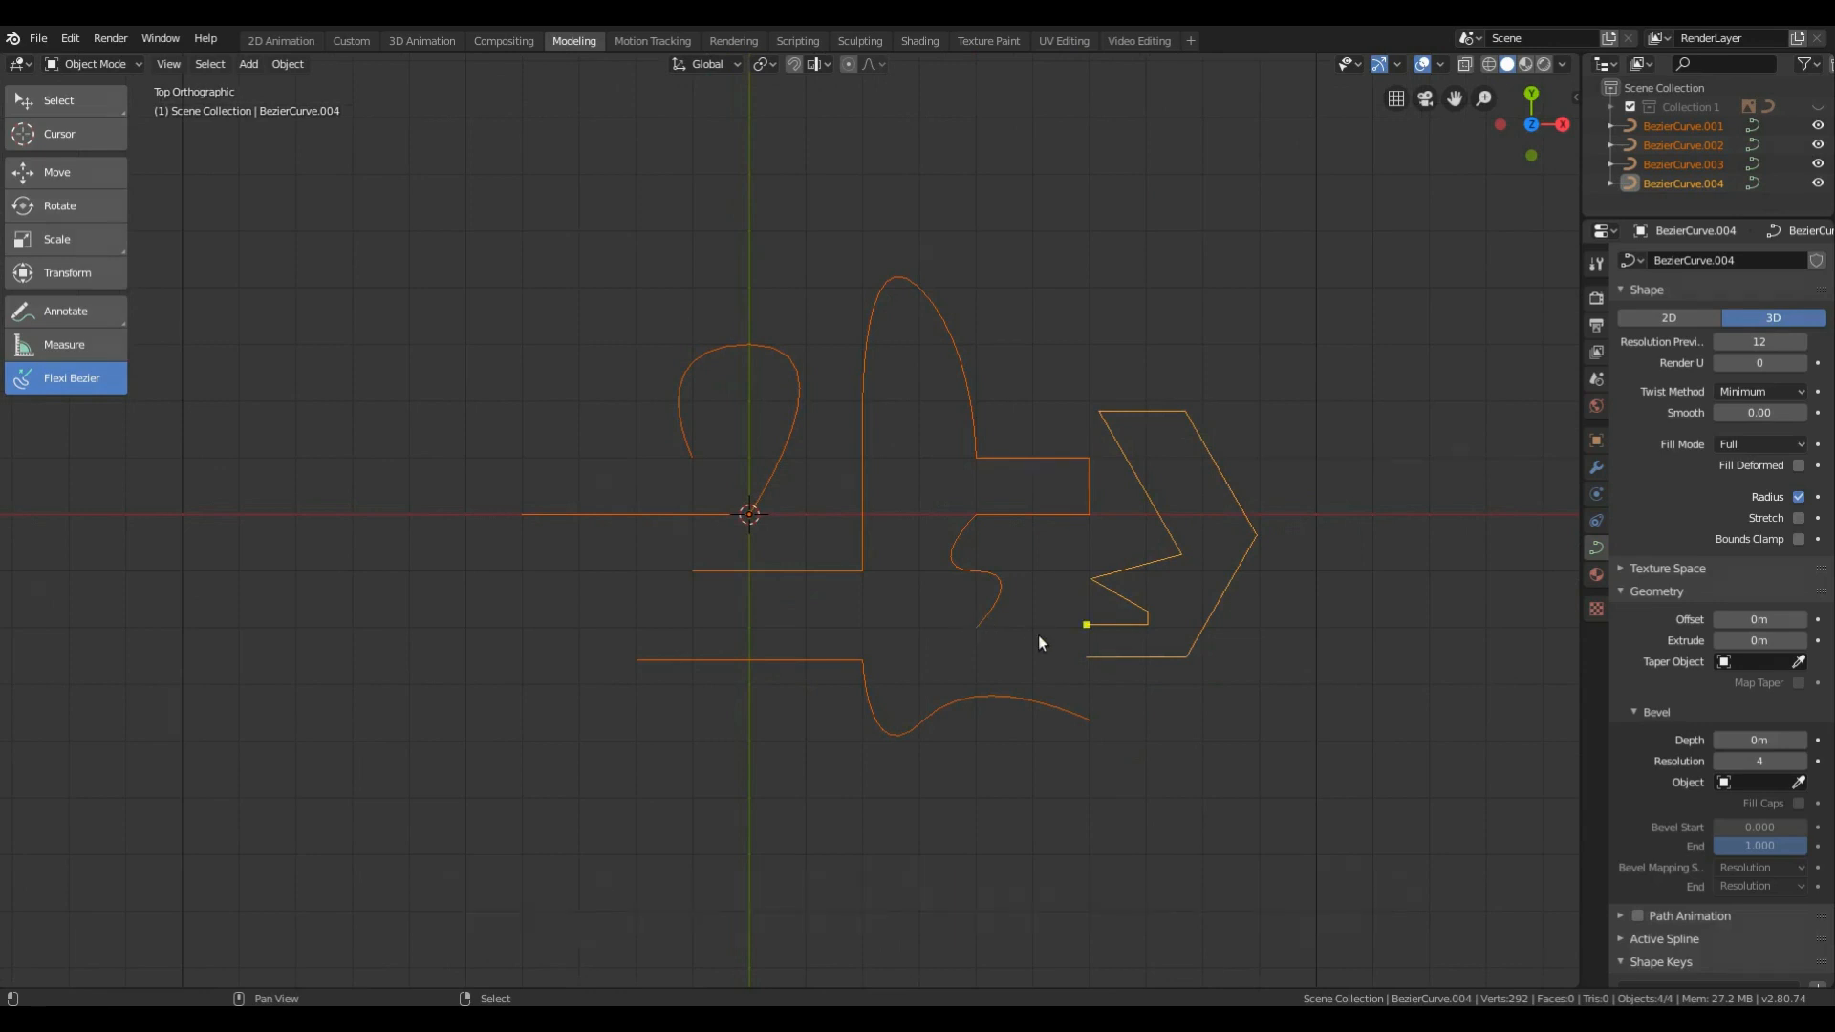
{"action": "scroll", "coordinate": [688, 643], "scroll_direction": "up", "scroll_amount": 2}
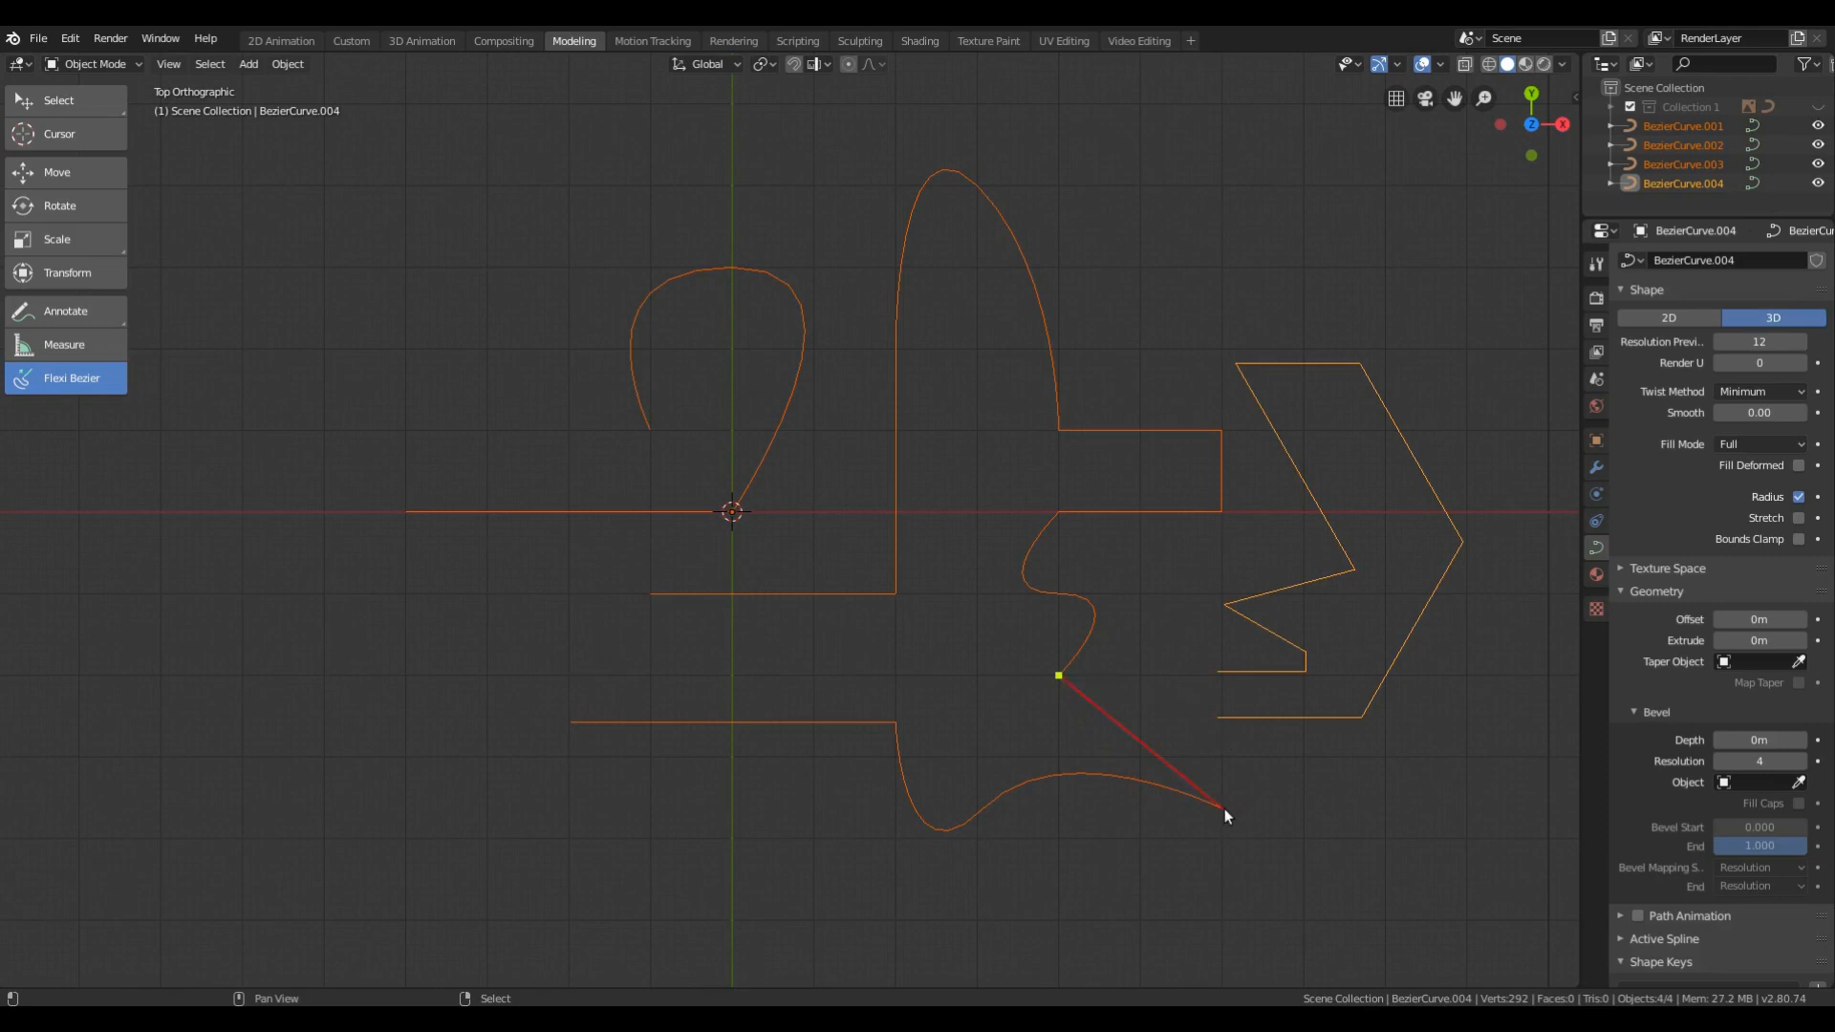
{"action": "left_click_drag", "start_coordinate": [1224, 809], "coordinate": [1038, 849]}
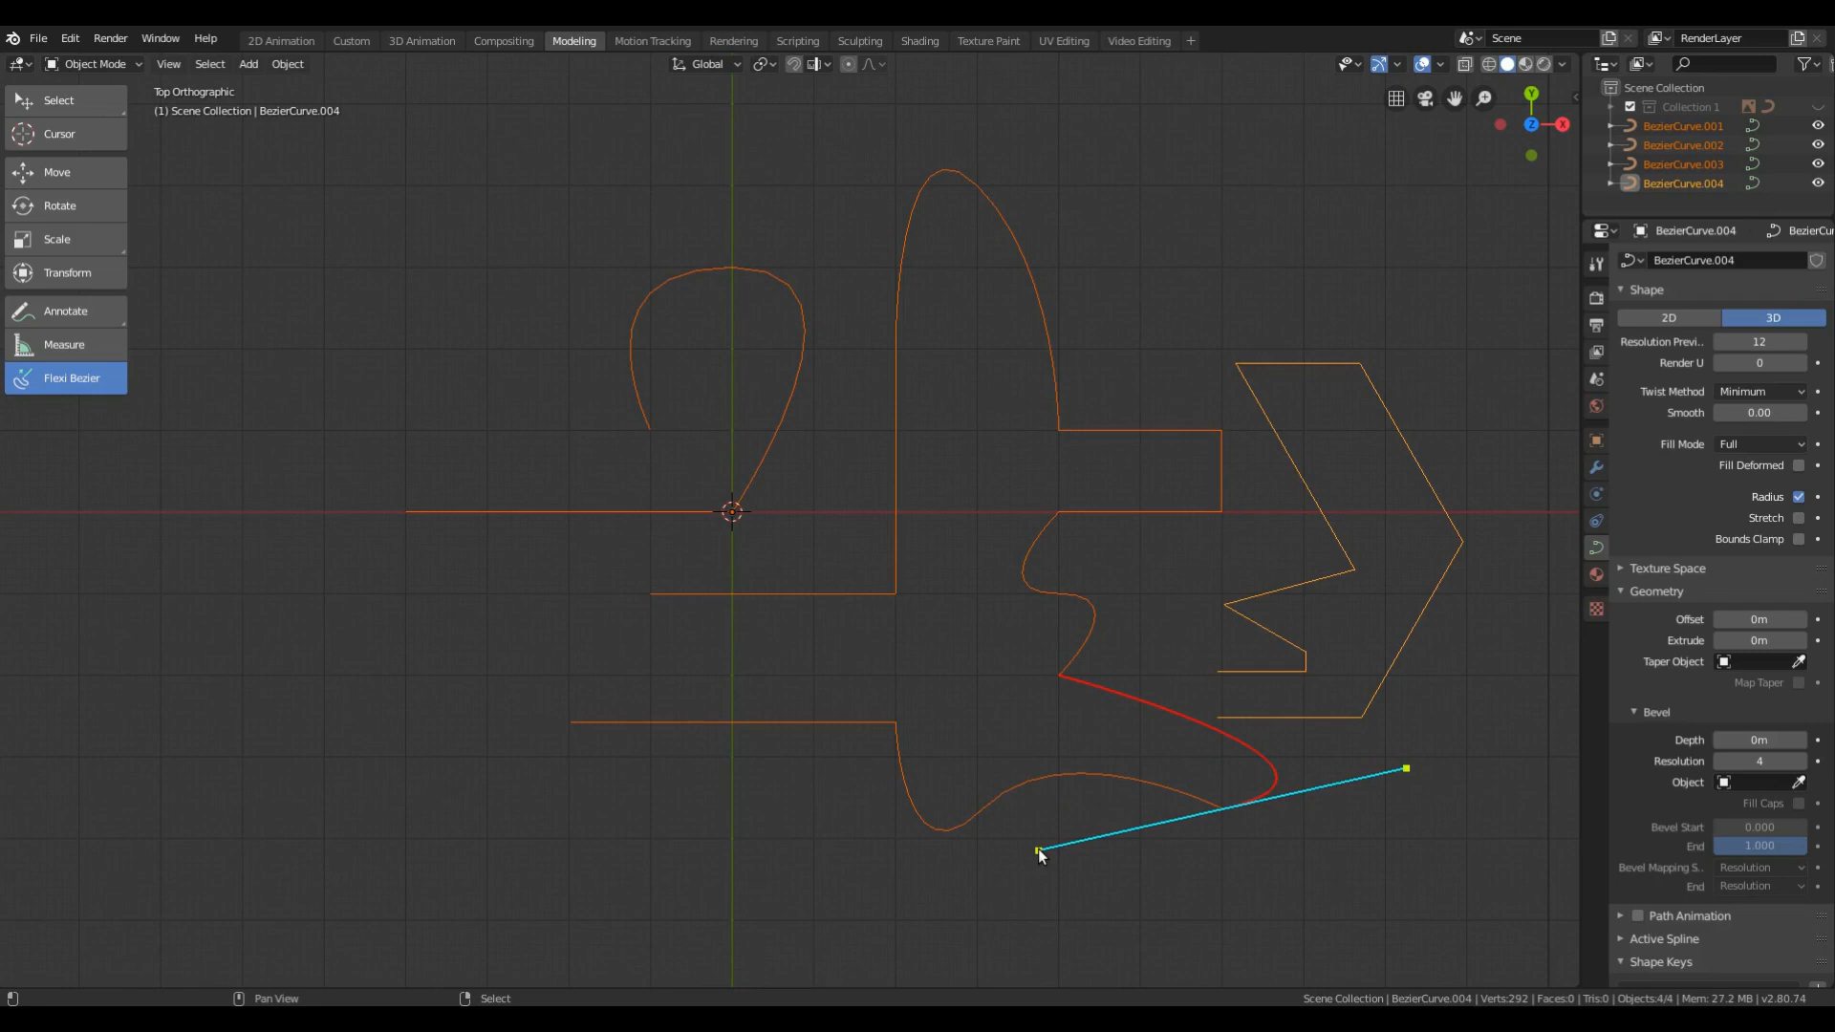
{"action": "left_click_drag", "start_coordinate": [1040, 855], "coordinate": [1038, 857]}
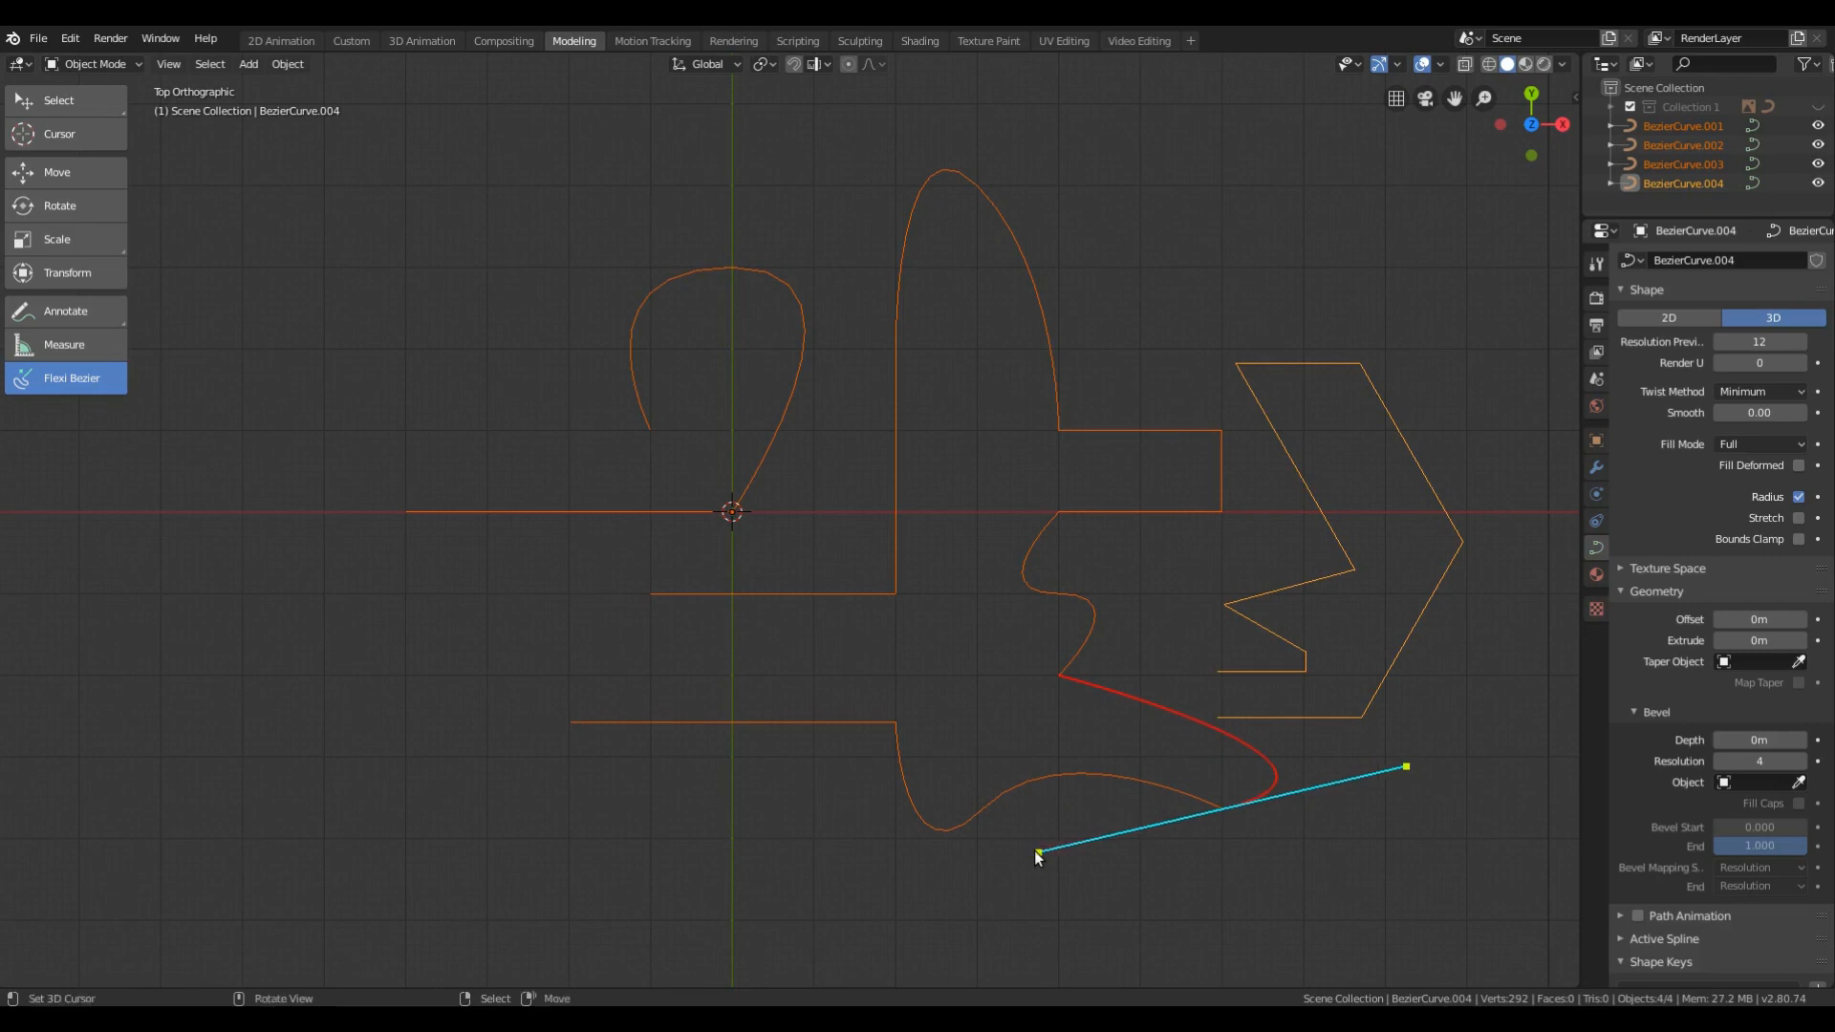
{"action": "right_click", "coordinate": [1038, 857]}
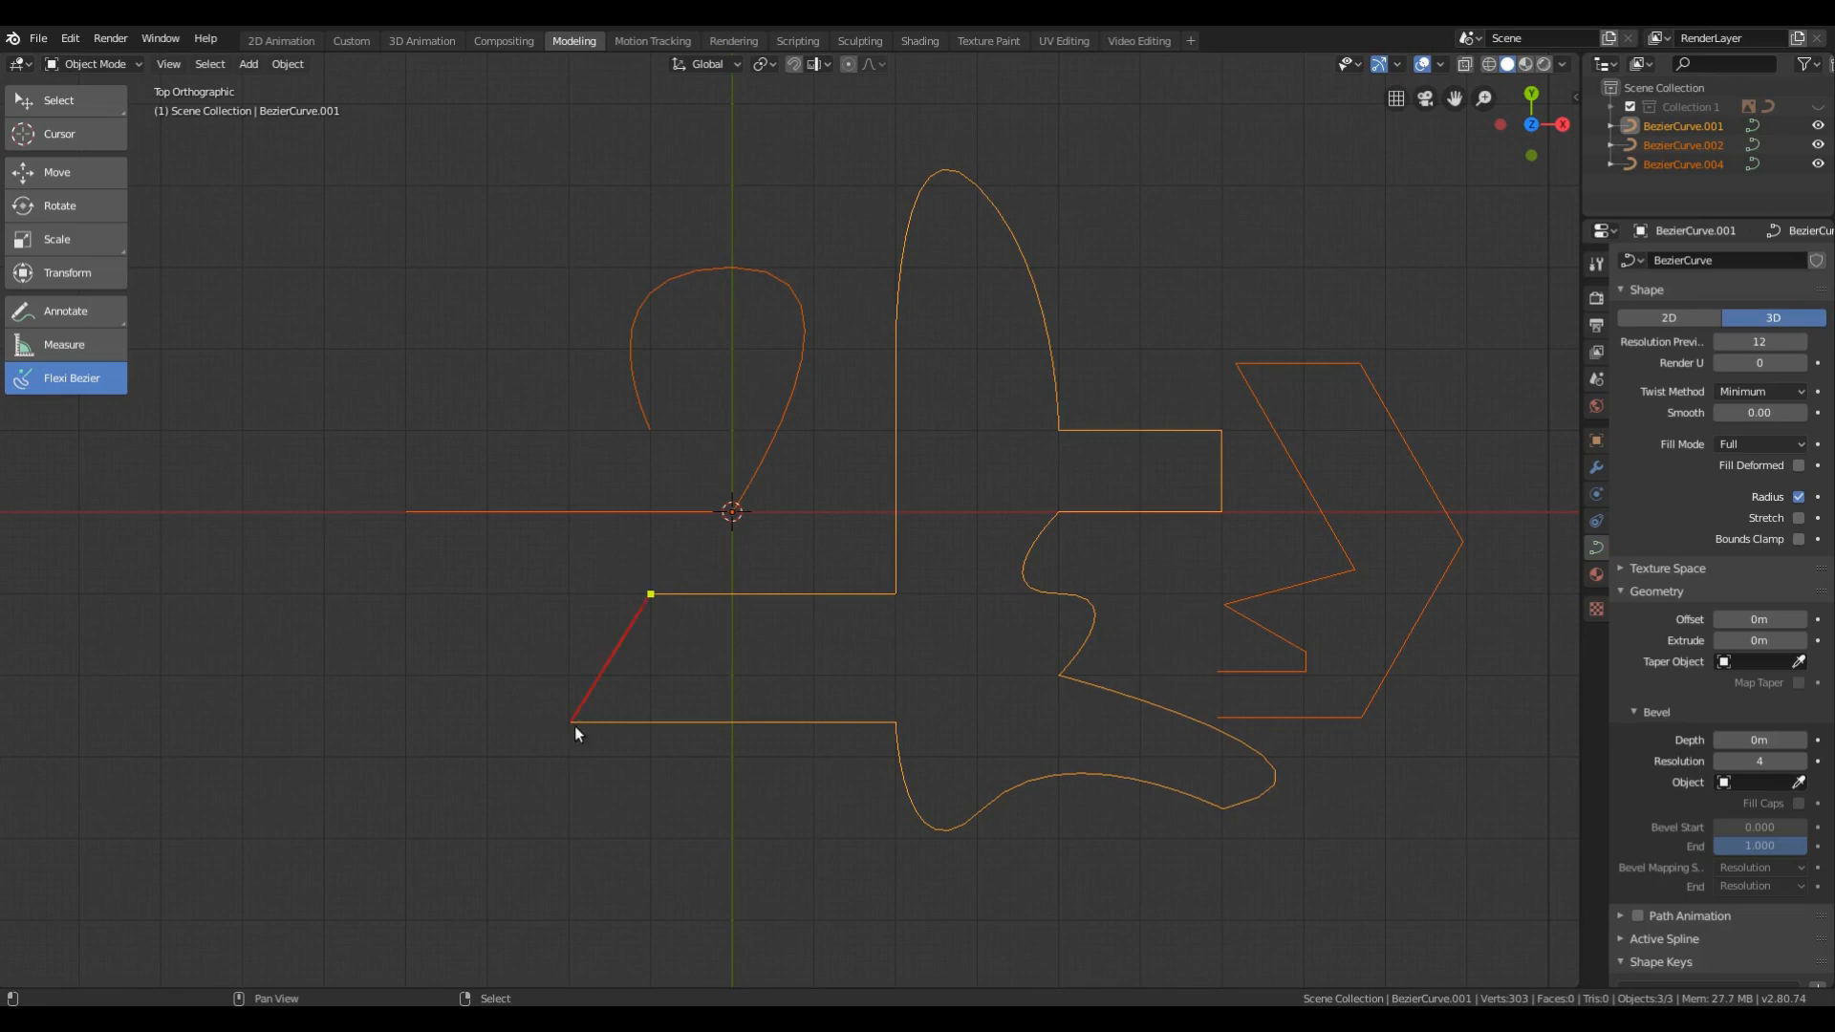
{"action": "left_click_drag", "start_coordinate": [575, 726], "coordinate": [835, 742]}
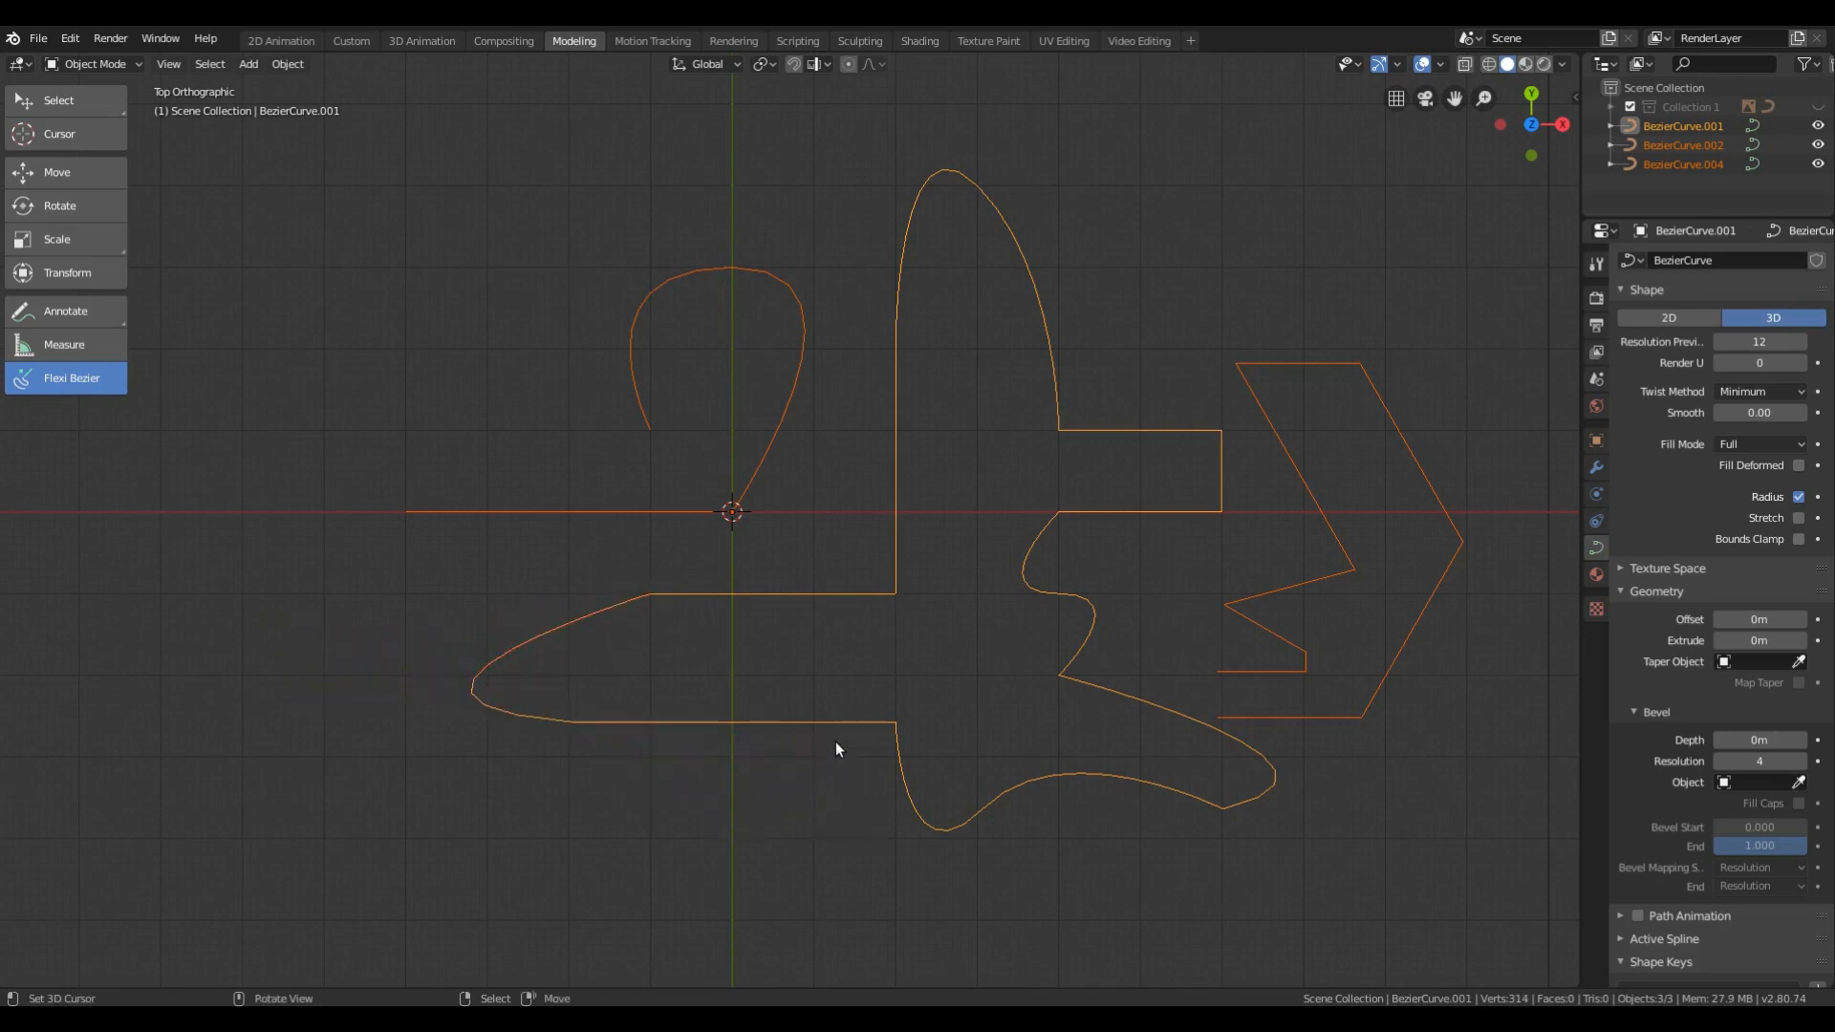
Join the loop curve to the zigzag outline with a straight end-point-snapped segment and a curved one from the X-axis line's free end
{"action": "left_click", "coordinate": [650, 432]}
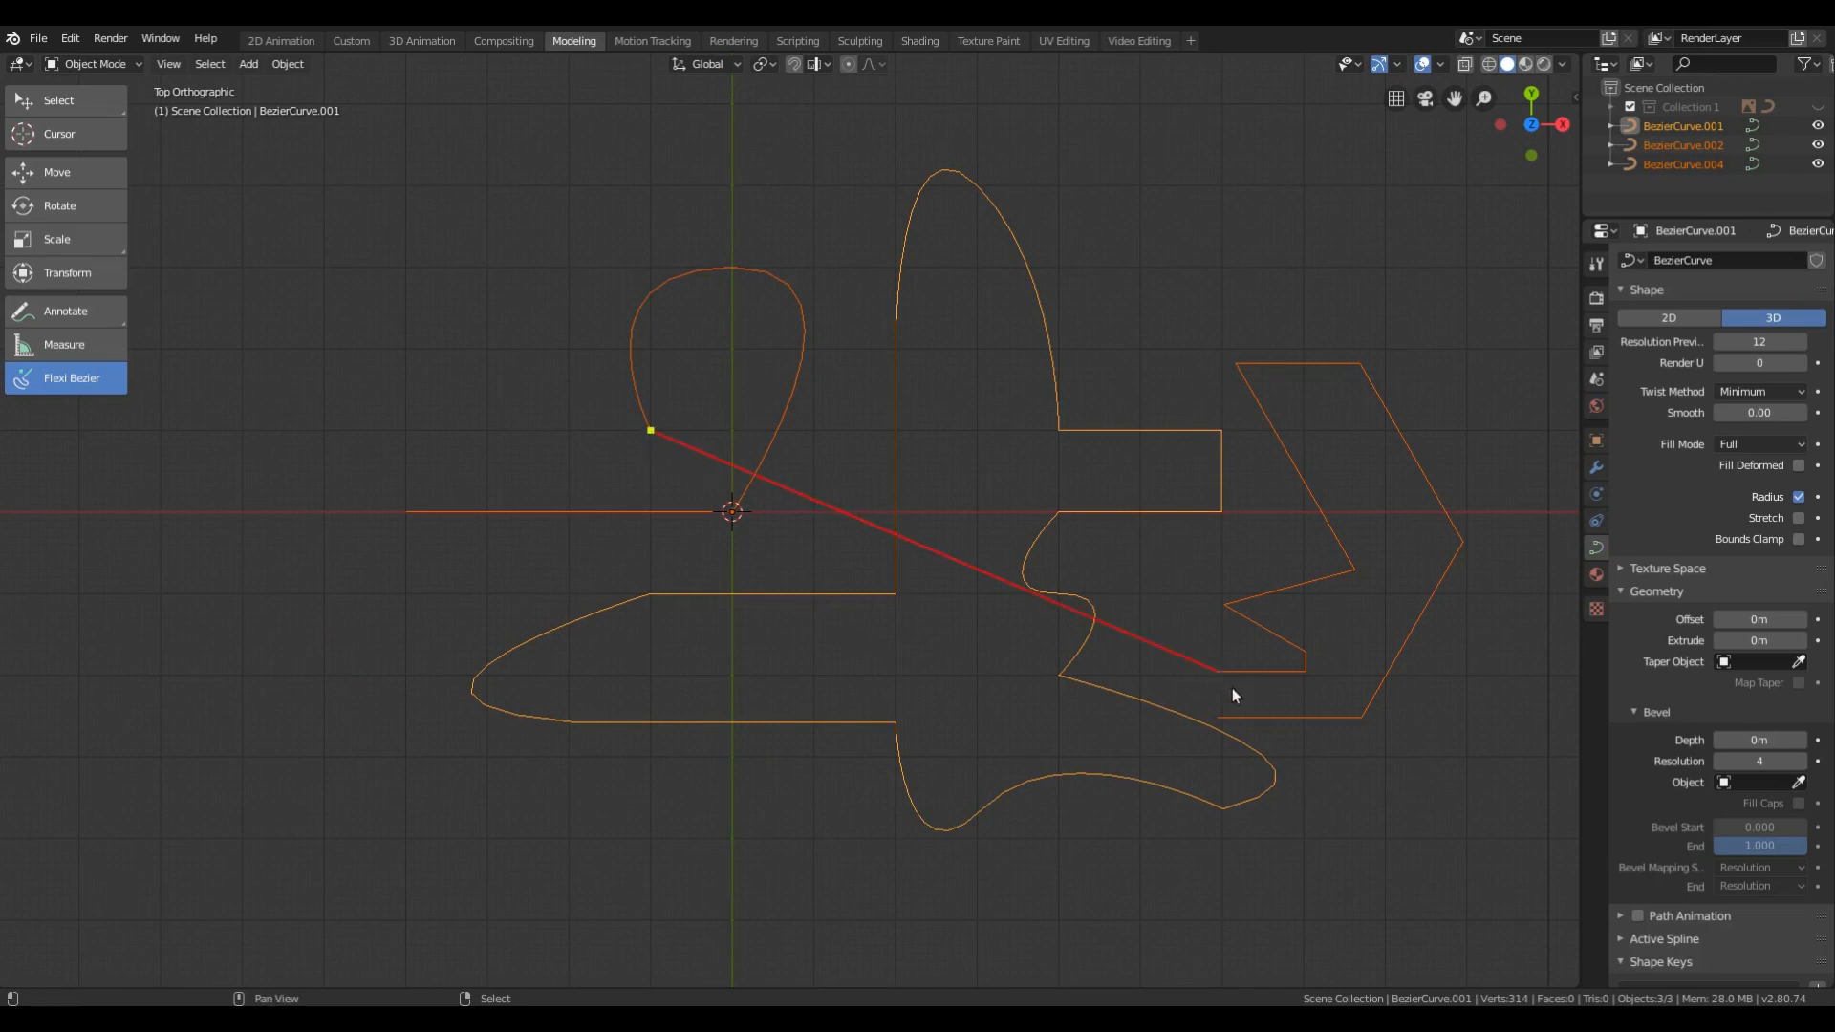
{"action": "left_click", "coordinate": [1214, 668]}
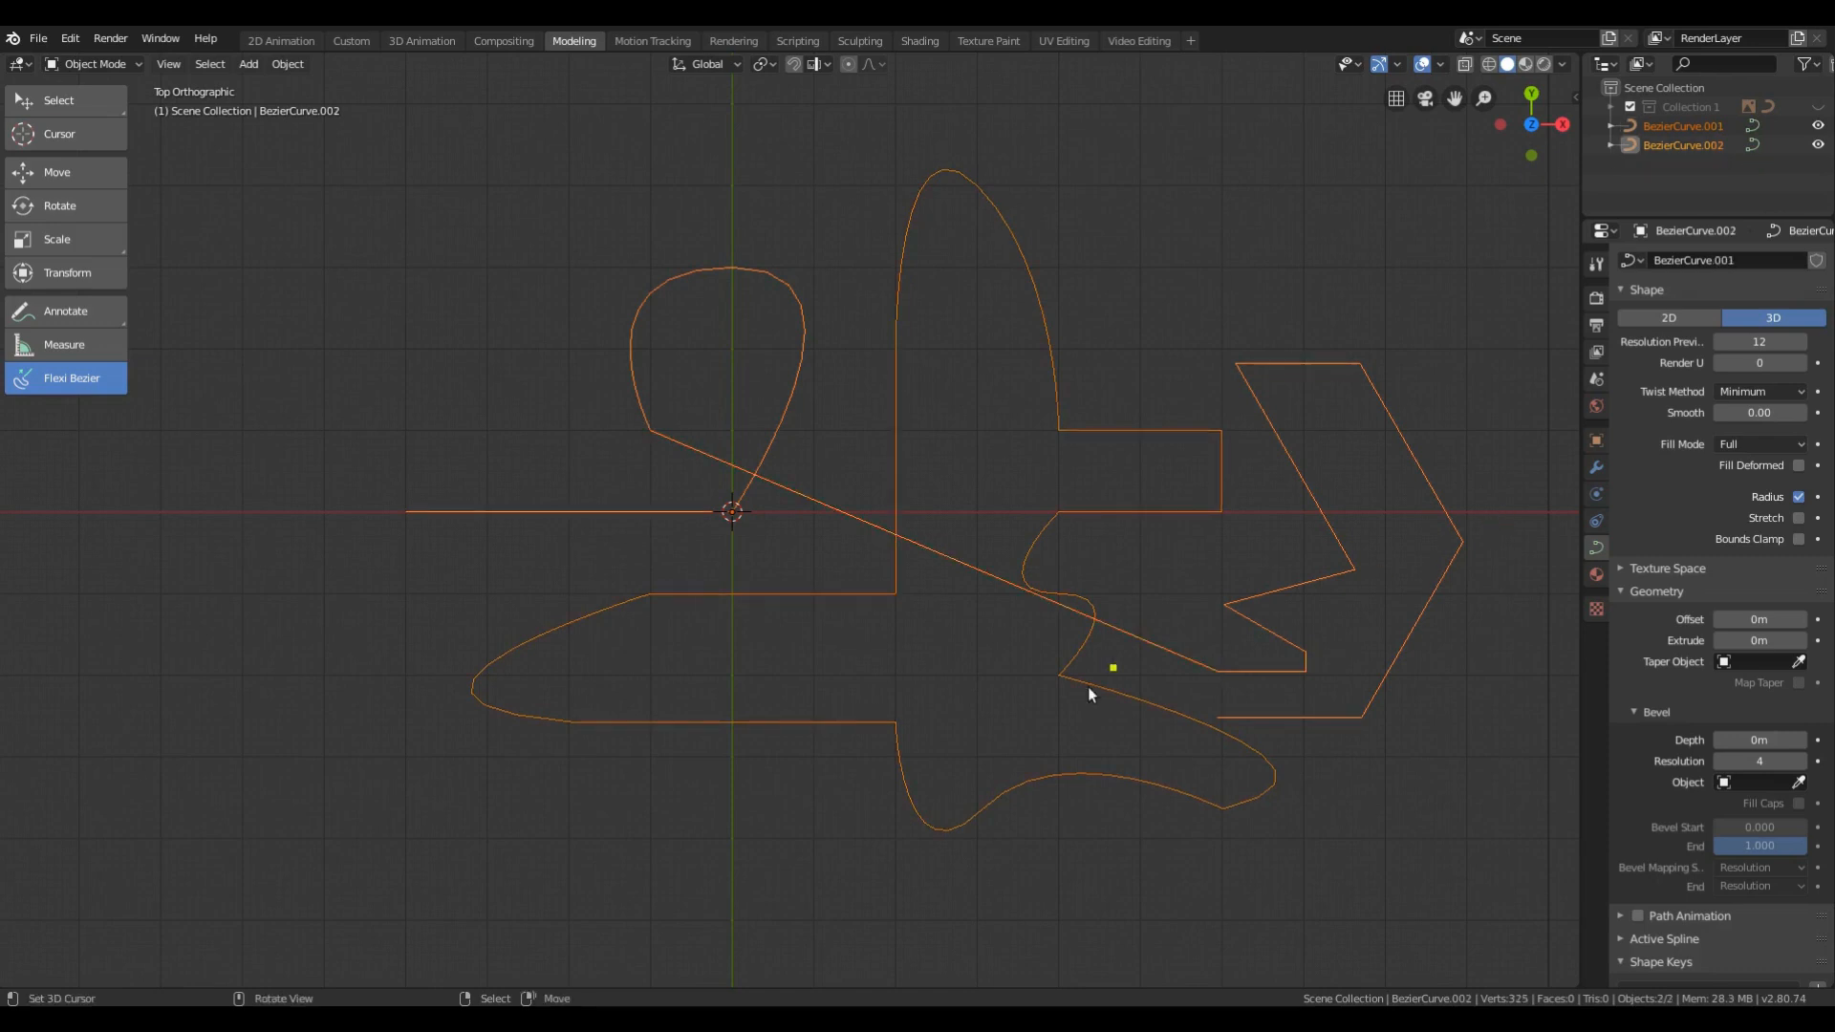
{"action": "left_click", "coordinate": [415, 521]}
{"action": "left_click_drag", "start_coordinate": [1216, 717], "coordinate": [1576, 719]}
{"action": "key", "text": "Return"}
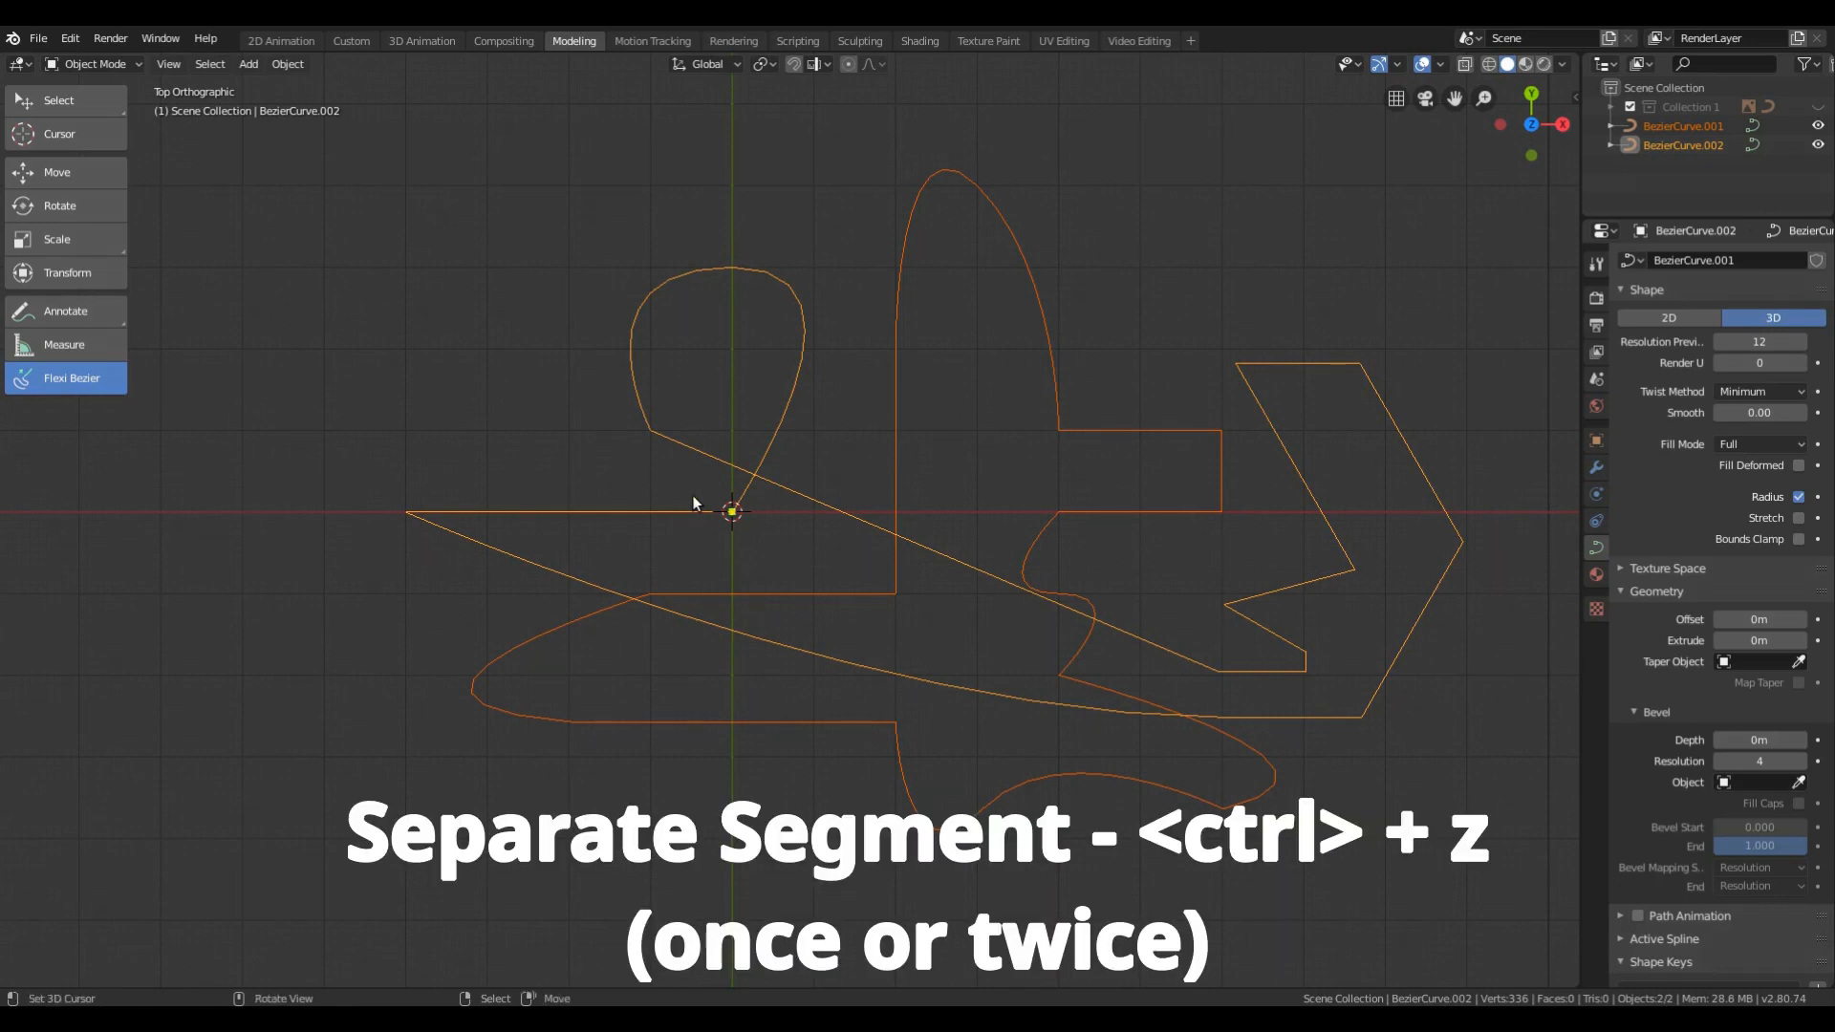
Separate the last drawn curved segment from the joined curve, and select both pieces with the Select tool
{"action": "key", "text": "ctrl+z"}
{"action": "key", "text": "w"}
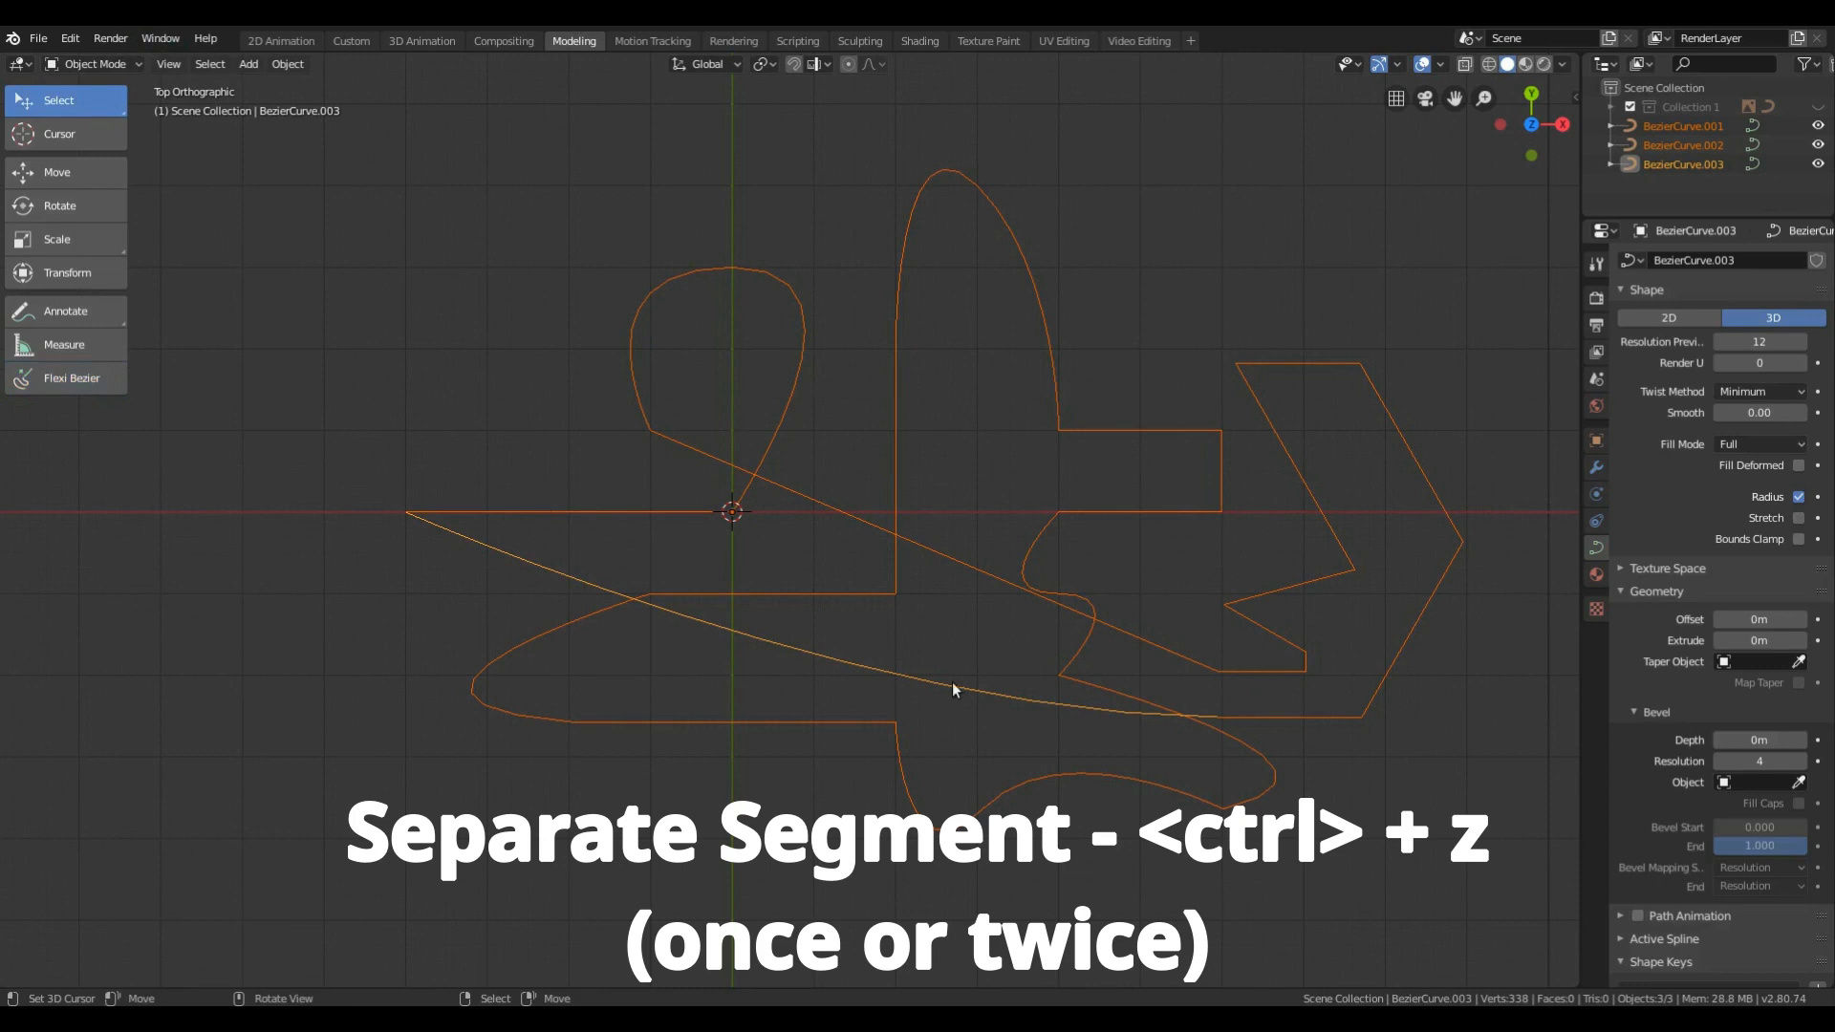
{"action": "left_click", "coordinate": [1258, 714]}
{"action": "left_click", "coordinate": [765, 654]}
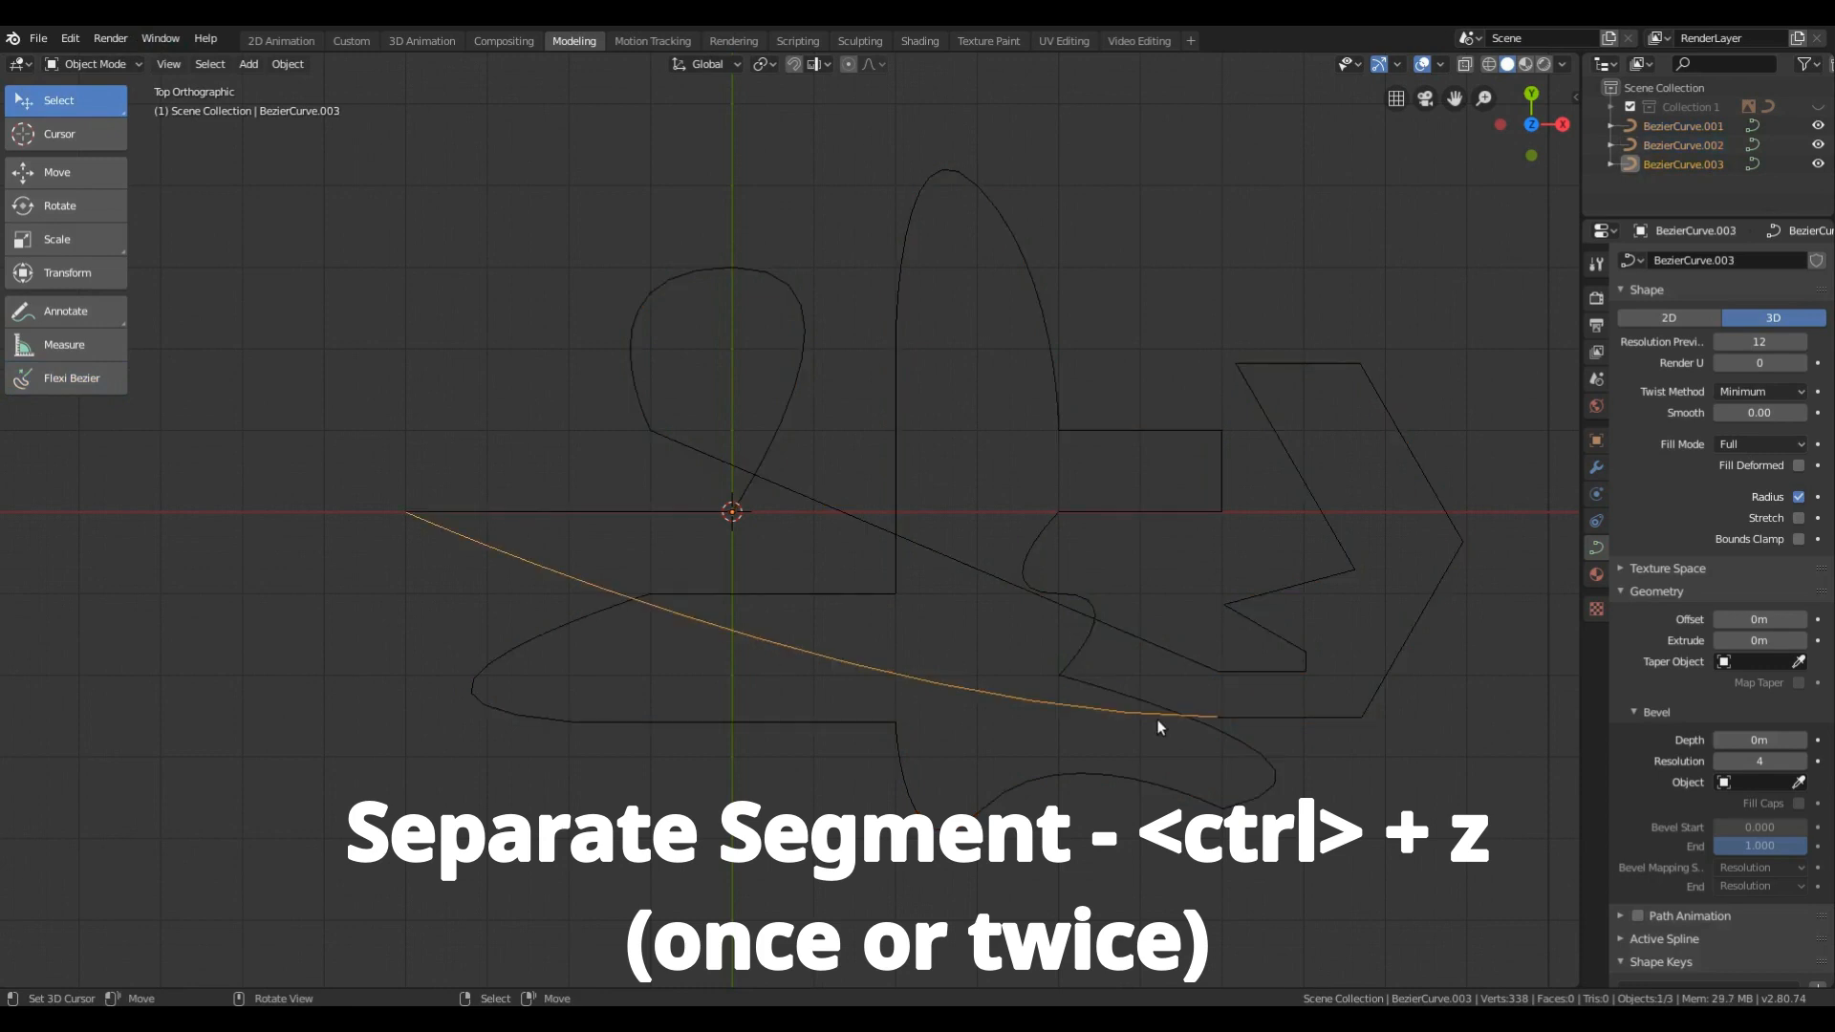
{"action": "left_click", "coordinate": [744, 477], "text": "shift"}
{"action": "left_click", "coordinate": [811, 650], "text": "shift"}
Add a text object, then enlarge it and place it above the curves
{"action": "scroll", "coordinate": [988, 665], "scroll_direction": "down", "scroll_amount": 3}
{"action": "key", "text": "shift+a"}
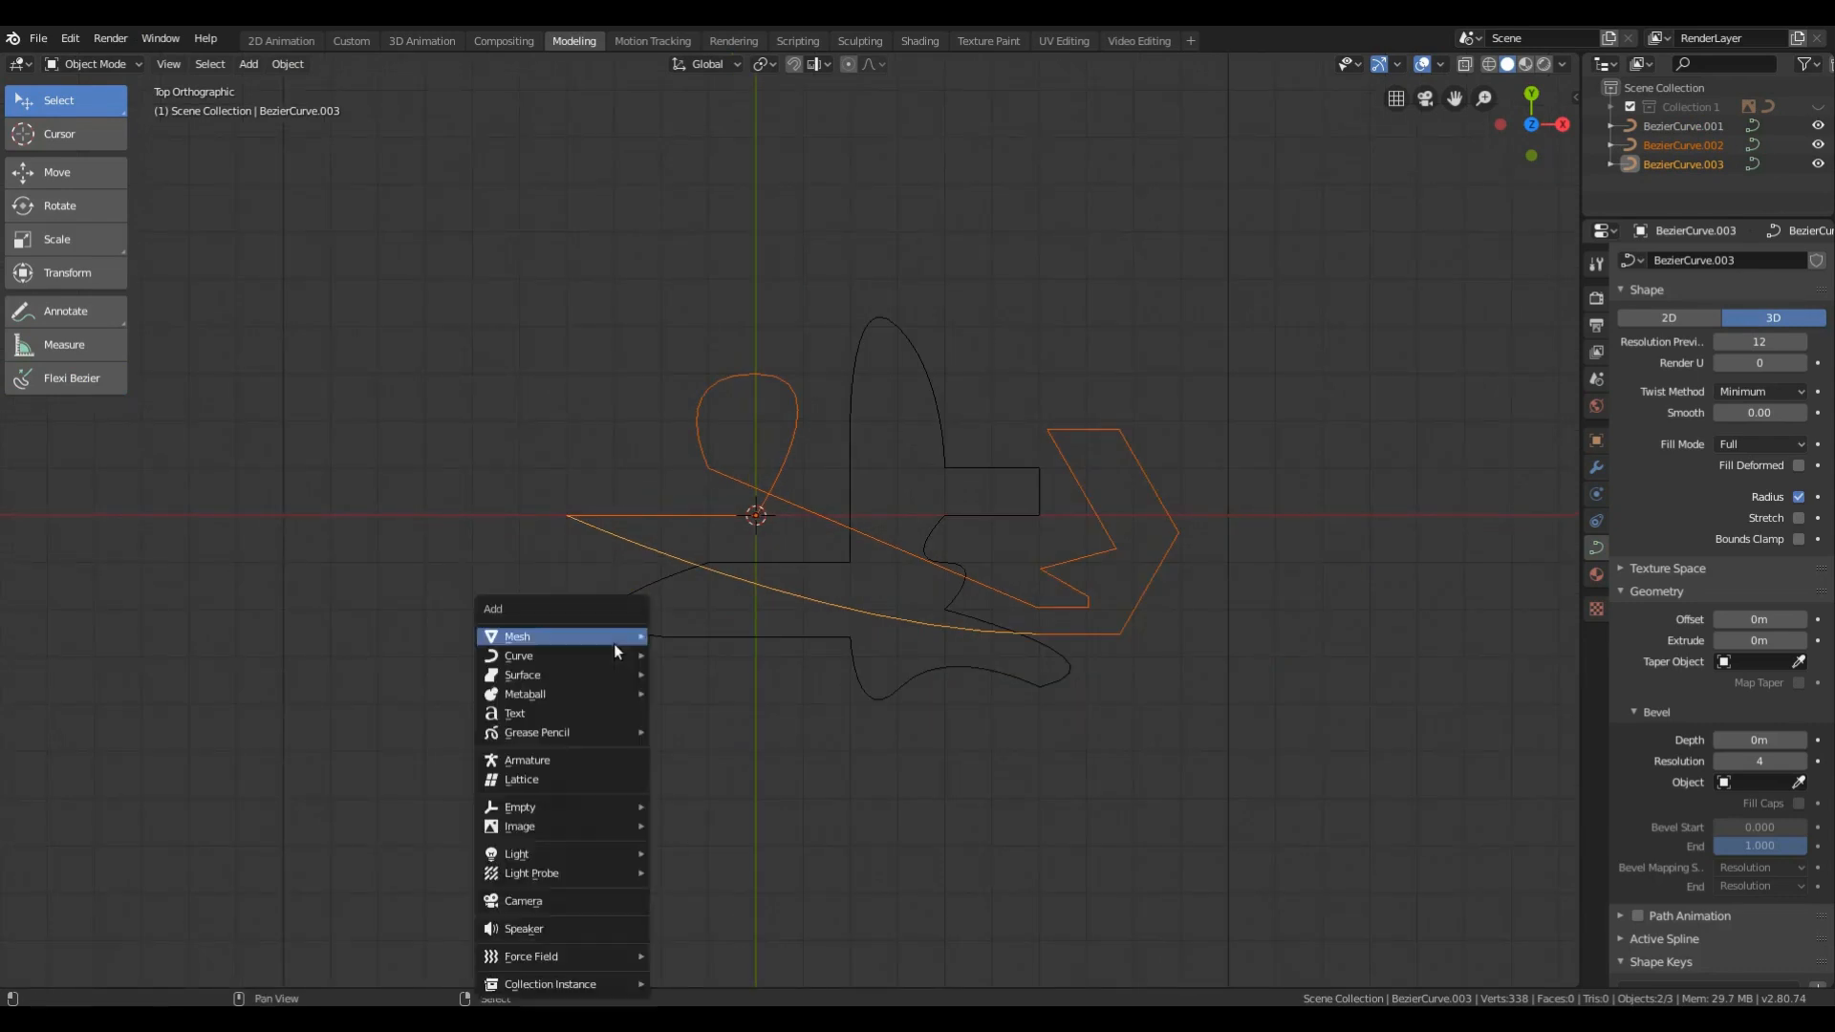
{"action": "left_click", "coordinate": [605, 714]}
{"action": "key", "text": "g"}
{"action": "key", "text": "s"}
{"action": "left_click", "coordinate": [696, 462]}
Duplicate the text object, place the copy beside the original and change its wording to Blend
{"action": "key", "text": "shift+d"}
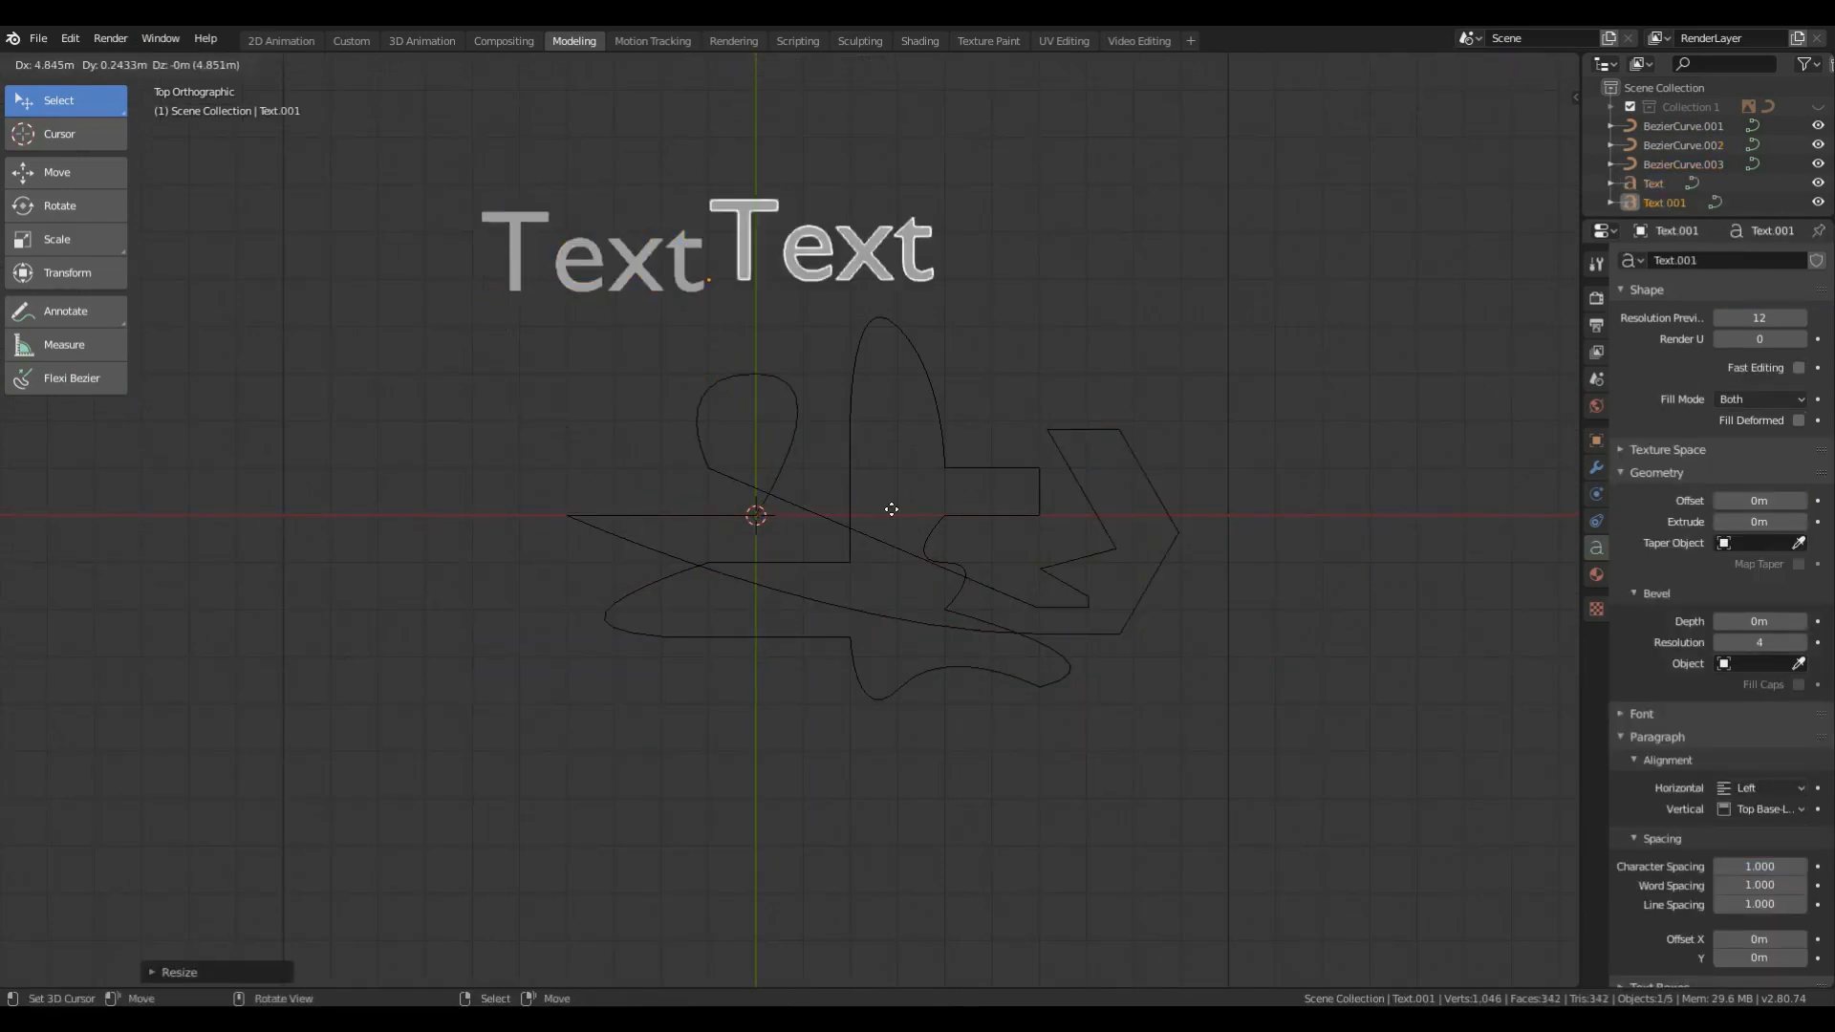
{"action": "left_click", "coordinate": [1145, 516]}
{"action": "key", "text": "Tab"}
{"action": "key", "text": "BackSpace"}
{"action": "key", "text": "BackSpace"}
{"action": "key", "text": "BackSpace"}
{"action": "key", "text": "BackSpace"}
{"action": "type", "text": "Blend"}
{"action": "key", "text": "Tab"}
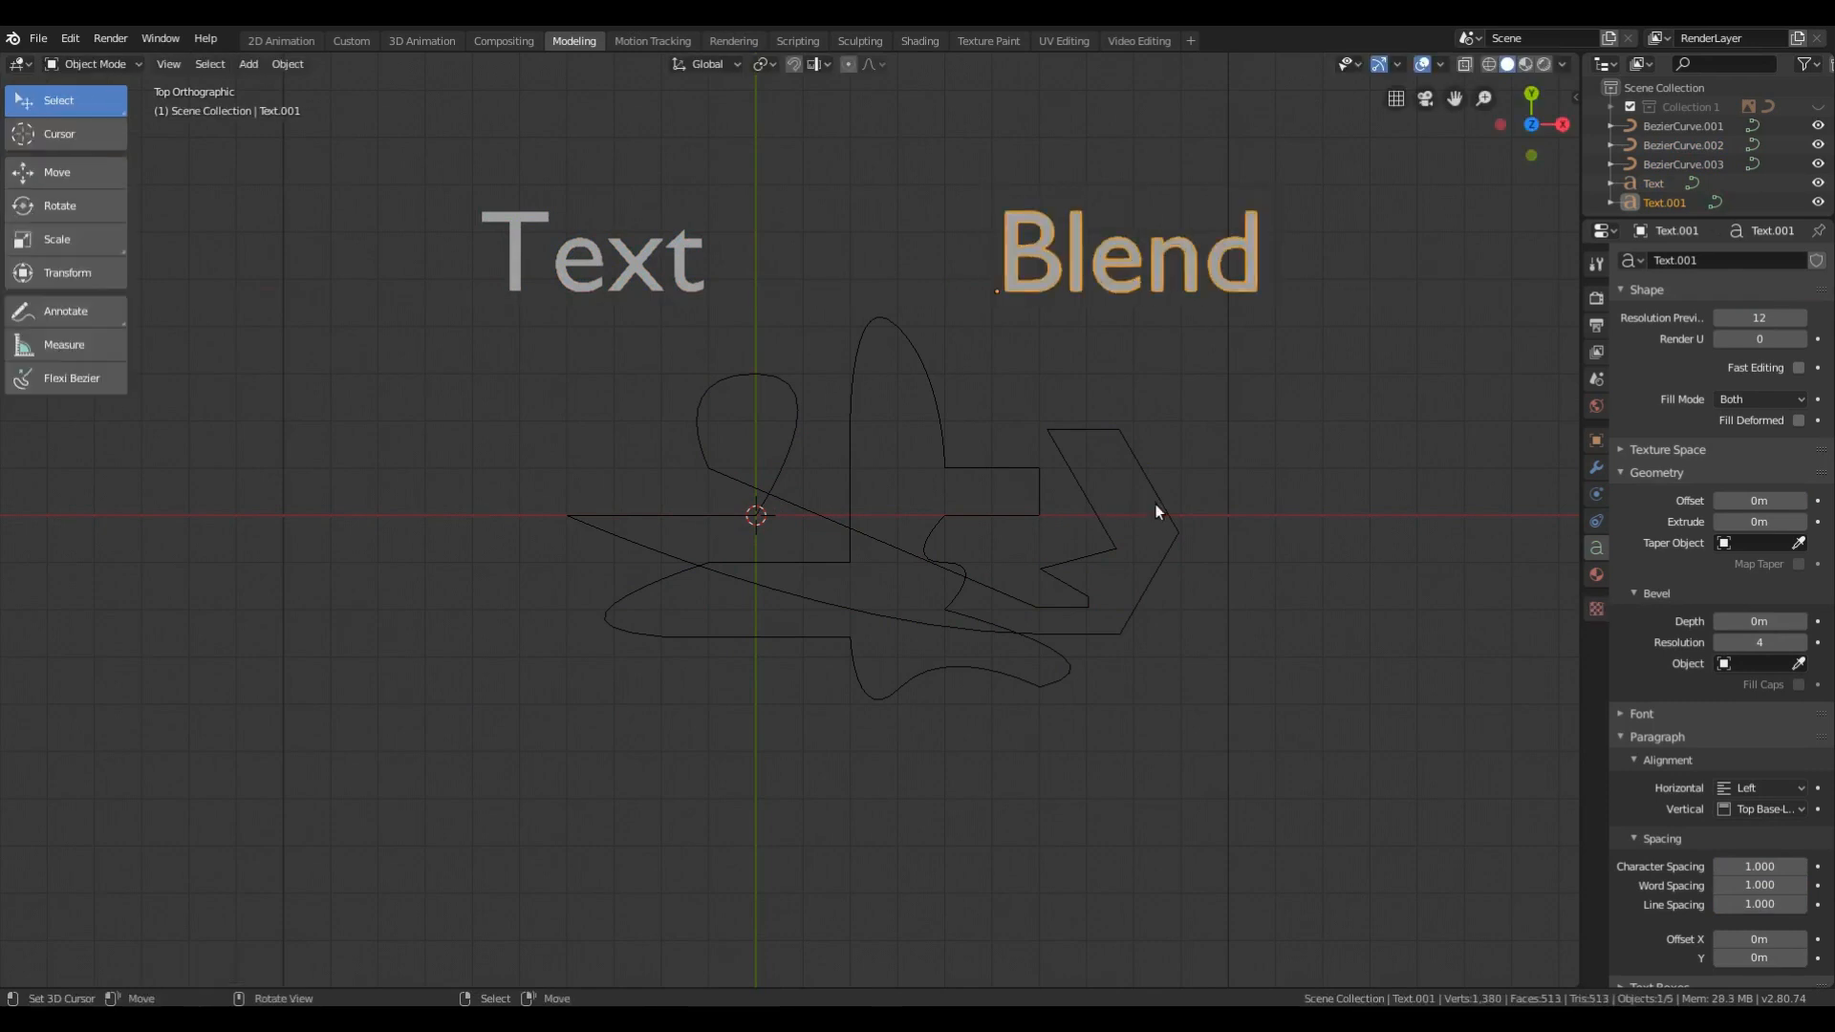
Convert both text objects, Text and Blend, to curves
{"action": "left_click", "coordinate": [644, 287], "text": "shift"}
{"action": "key", "text": "F3"}
{"action": "type", "text": "convert"}
{"action": "key", "text": "Down"}
{"action": "key", "text": "Down"}
{"action": "key", "text": "Return"}
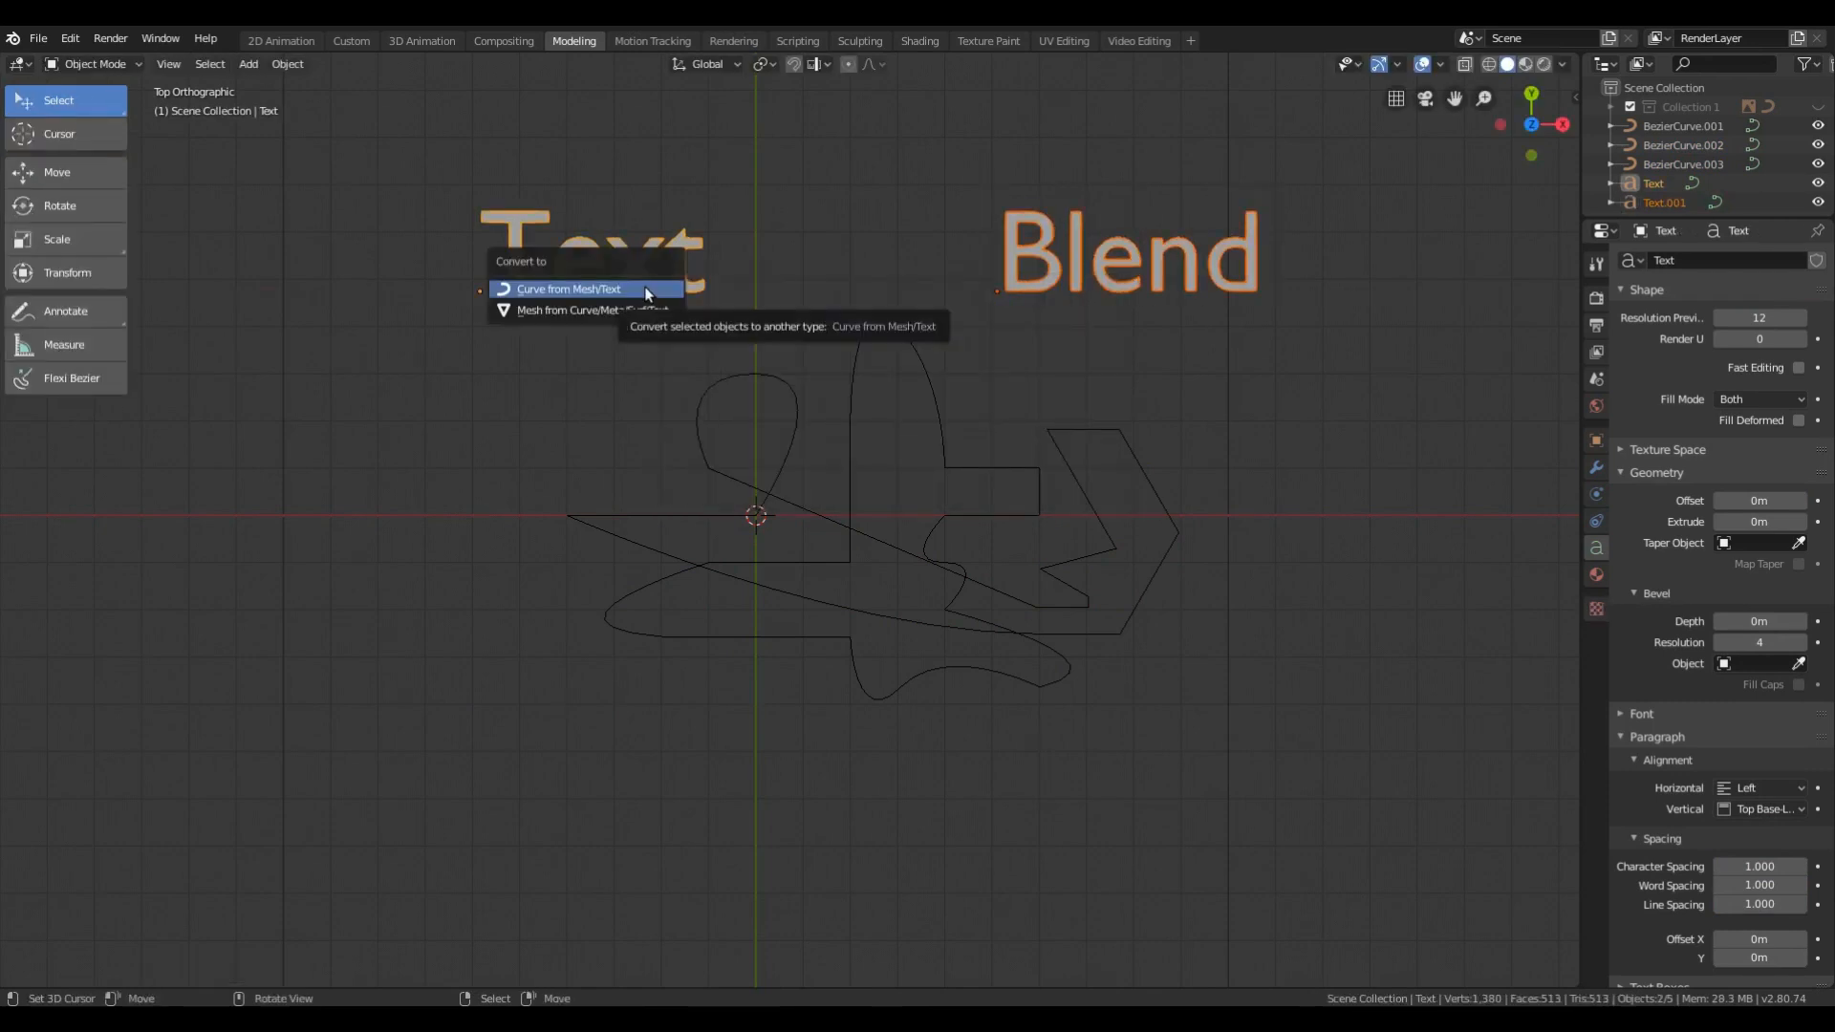
{"action": "left_click", "coordinate": [647, 292]}
Open up the splines of both lettering curves with the Bezier Utilities, and select each word separately to check it
{"action": "left_click", "coordinate": [1598, 265]}
{"action": "left_click", "coordinate": [1629, 489]}
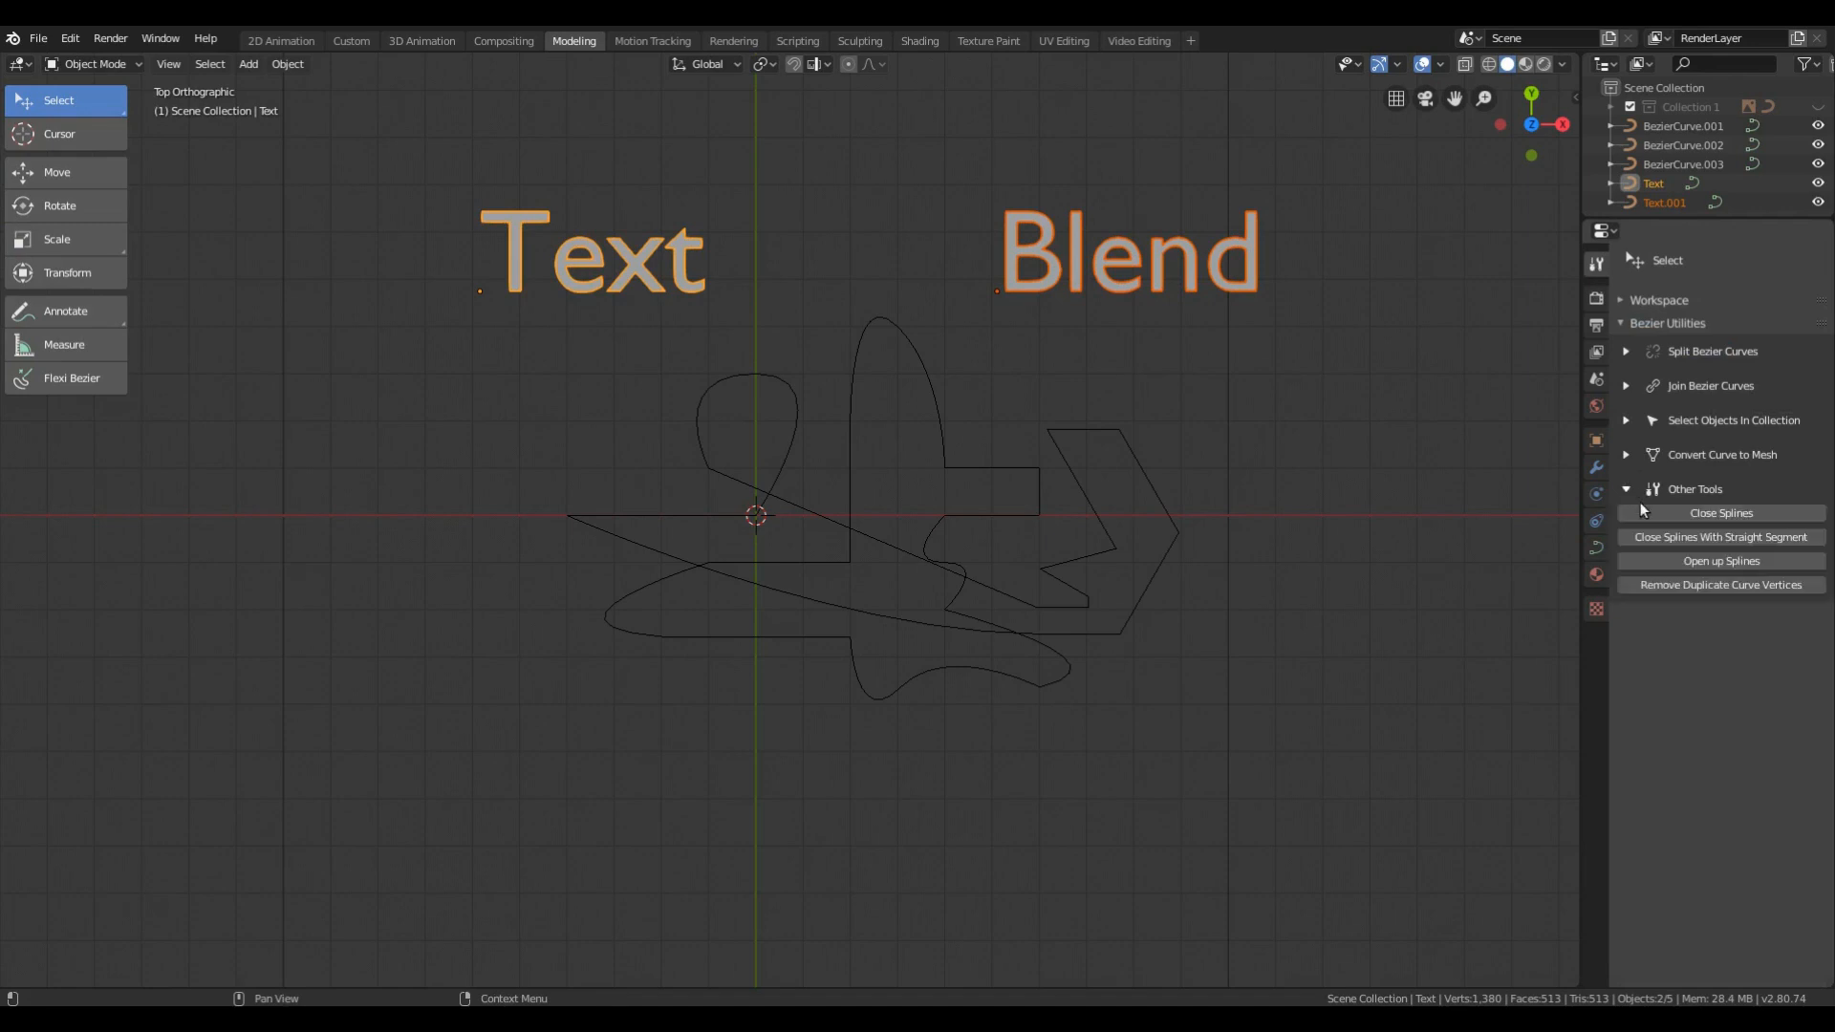
{"action": "left_click", "coordinate": [1691, 562]}
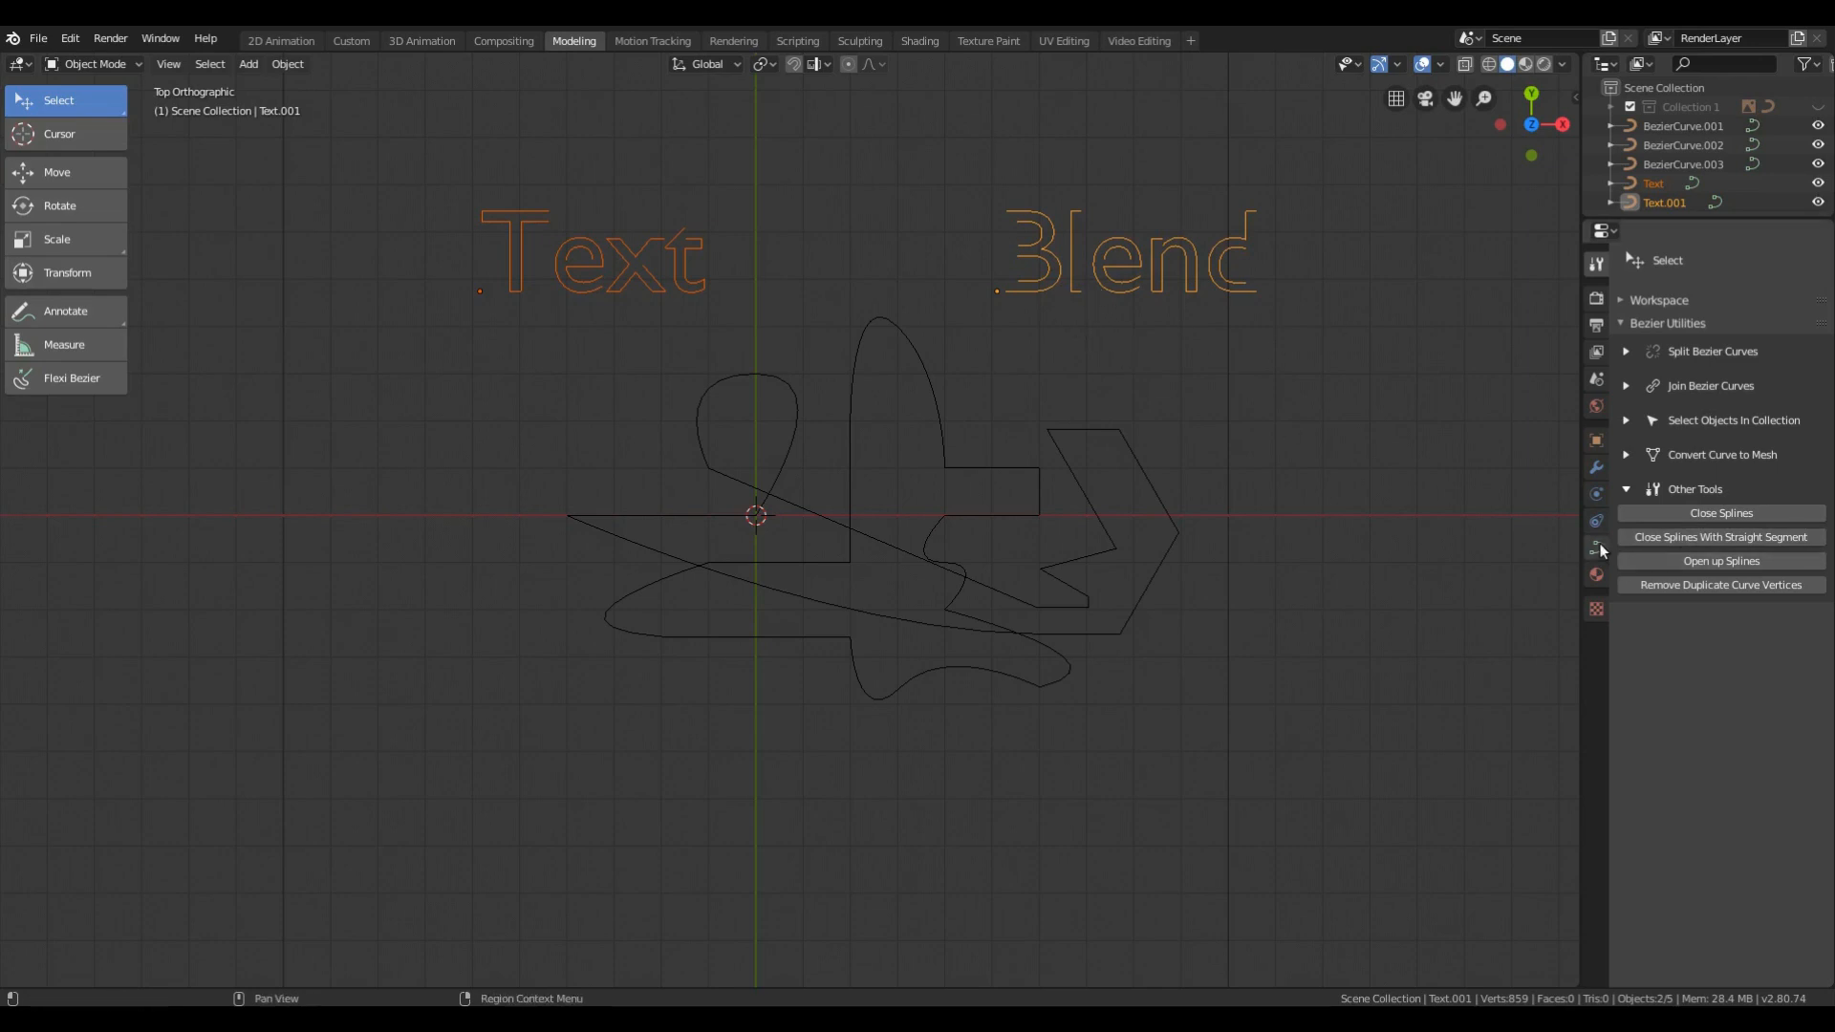
{"action": "left_click", "coordinate": [693, 290]}
{"action": "left_click", "coordinate": [1109, 275]}
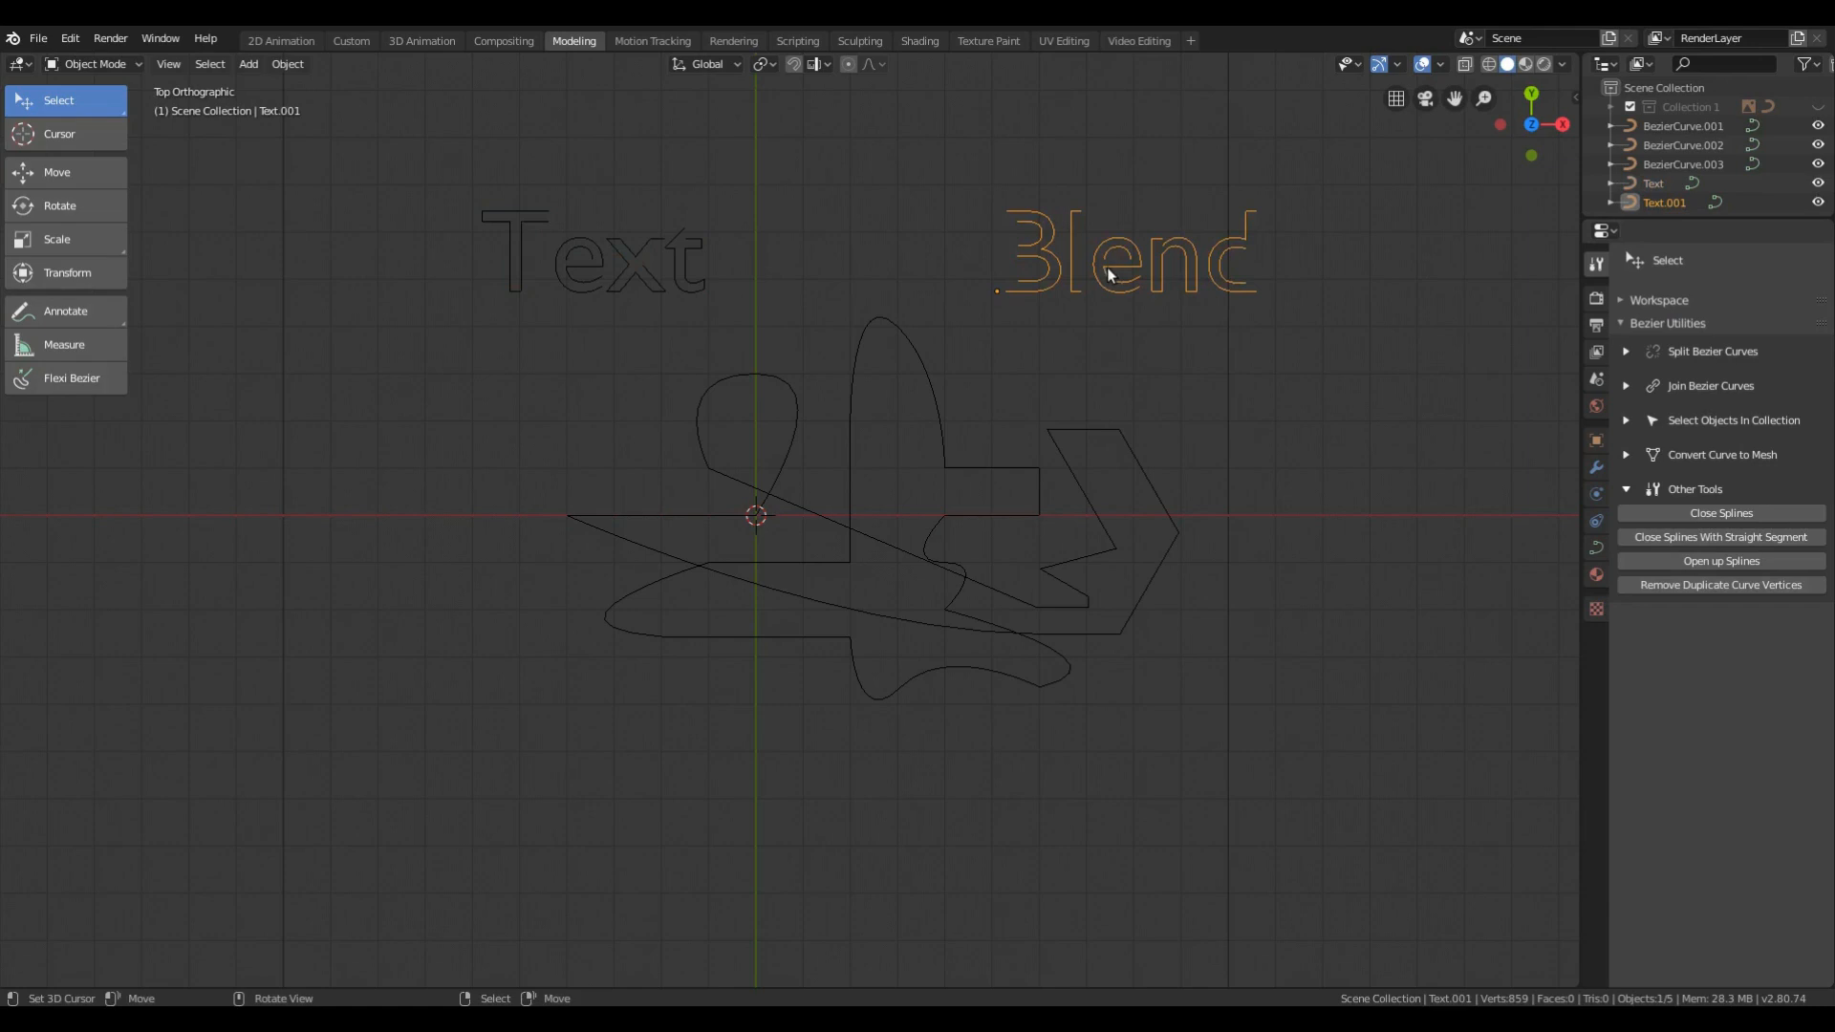
{"action": "left_click", "coordinate": [674, 293]}
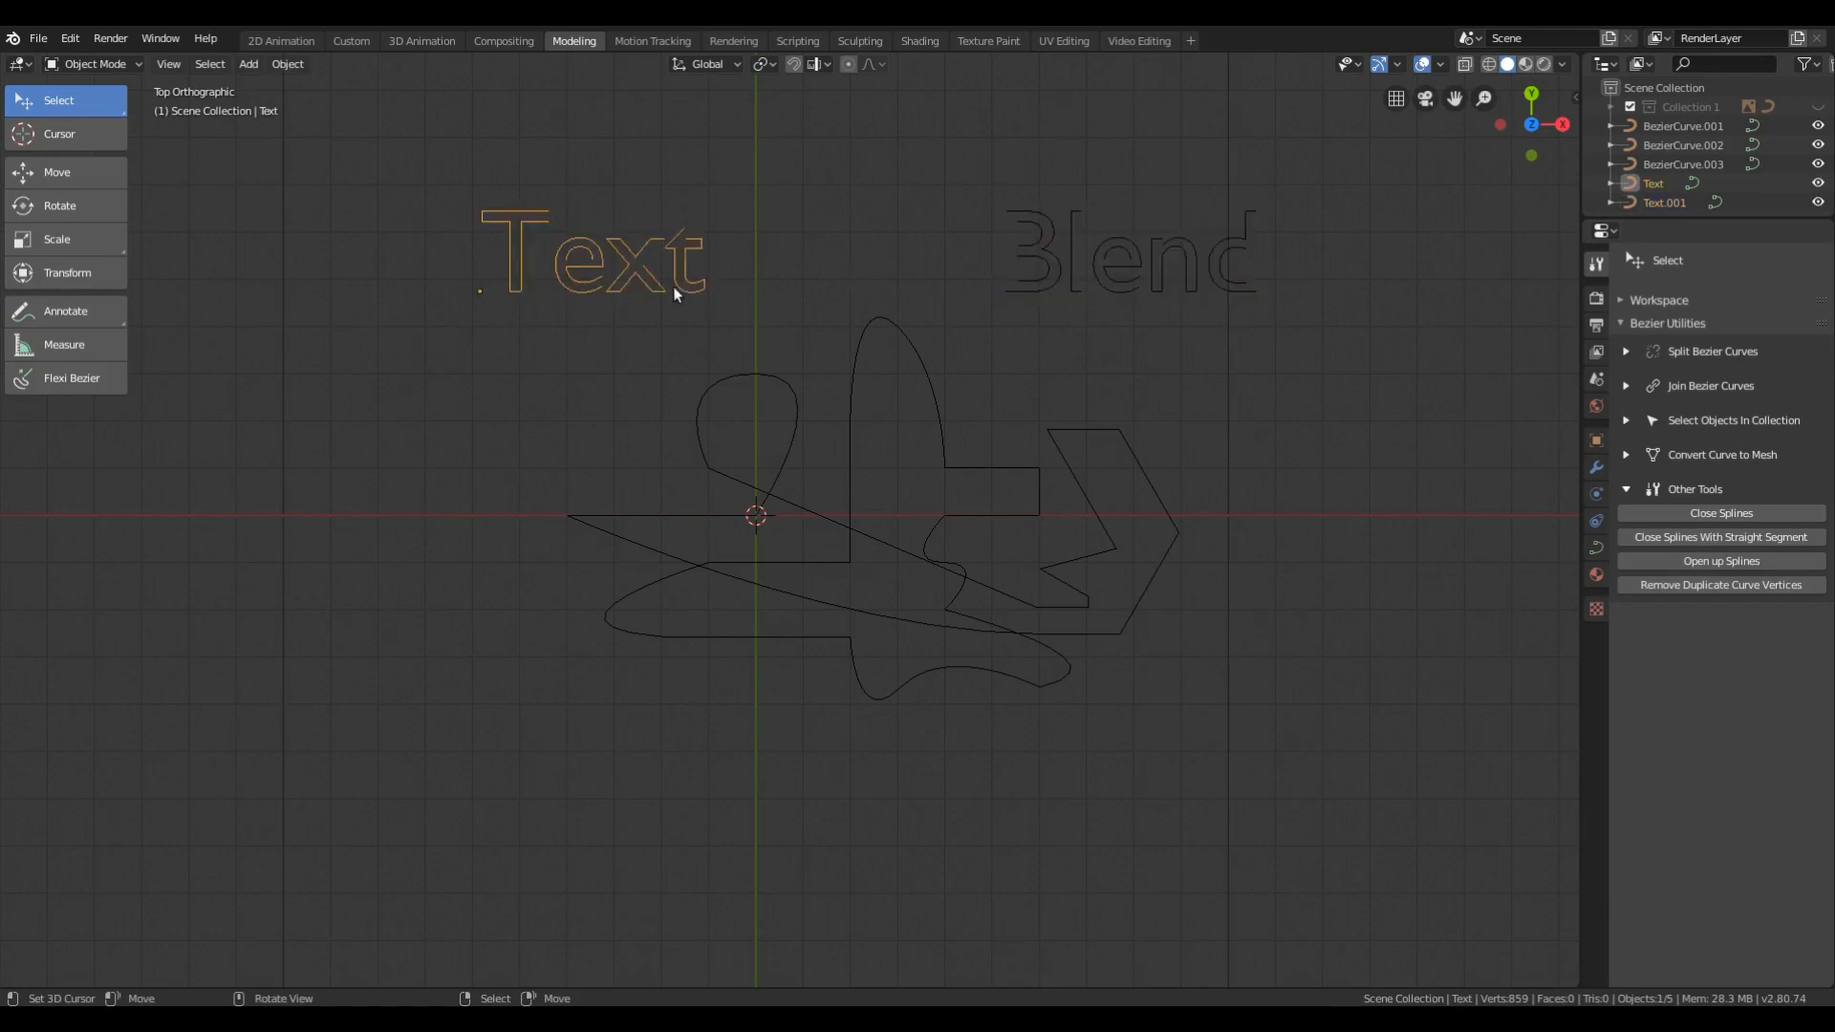
Join the Text and Blend curves with a straight Flexi Bezier segment from the x to the e, snapped to end points
{"action": "left_click", "coordinate": [98, 380]}
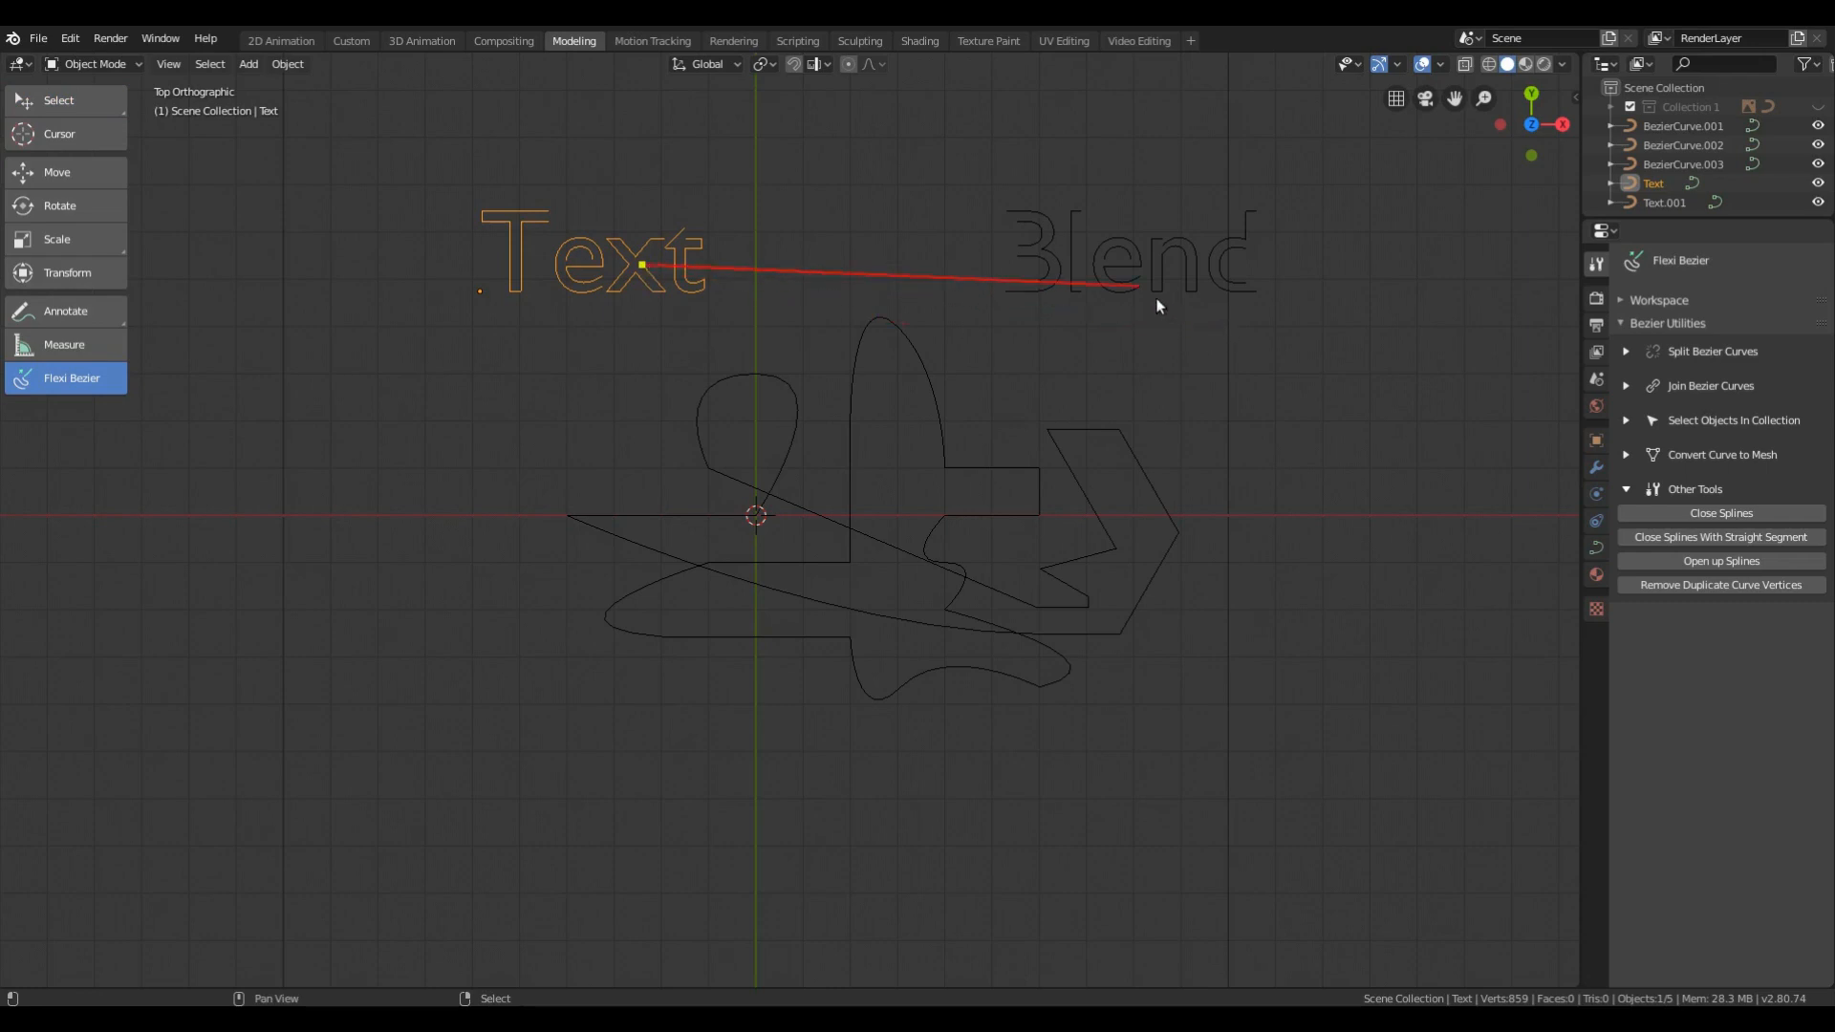
{"action": "left_click", "coordinate": [1104, 261]}
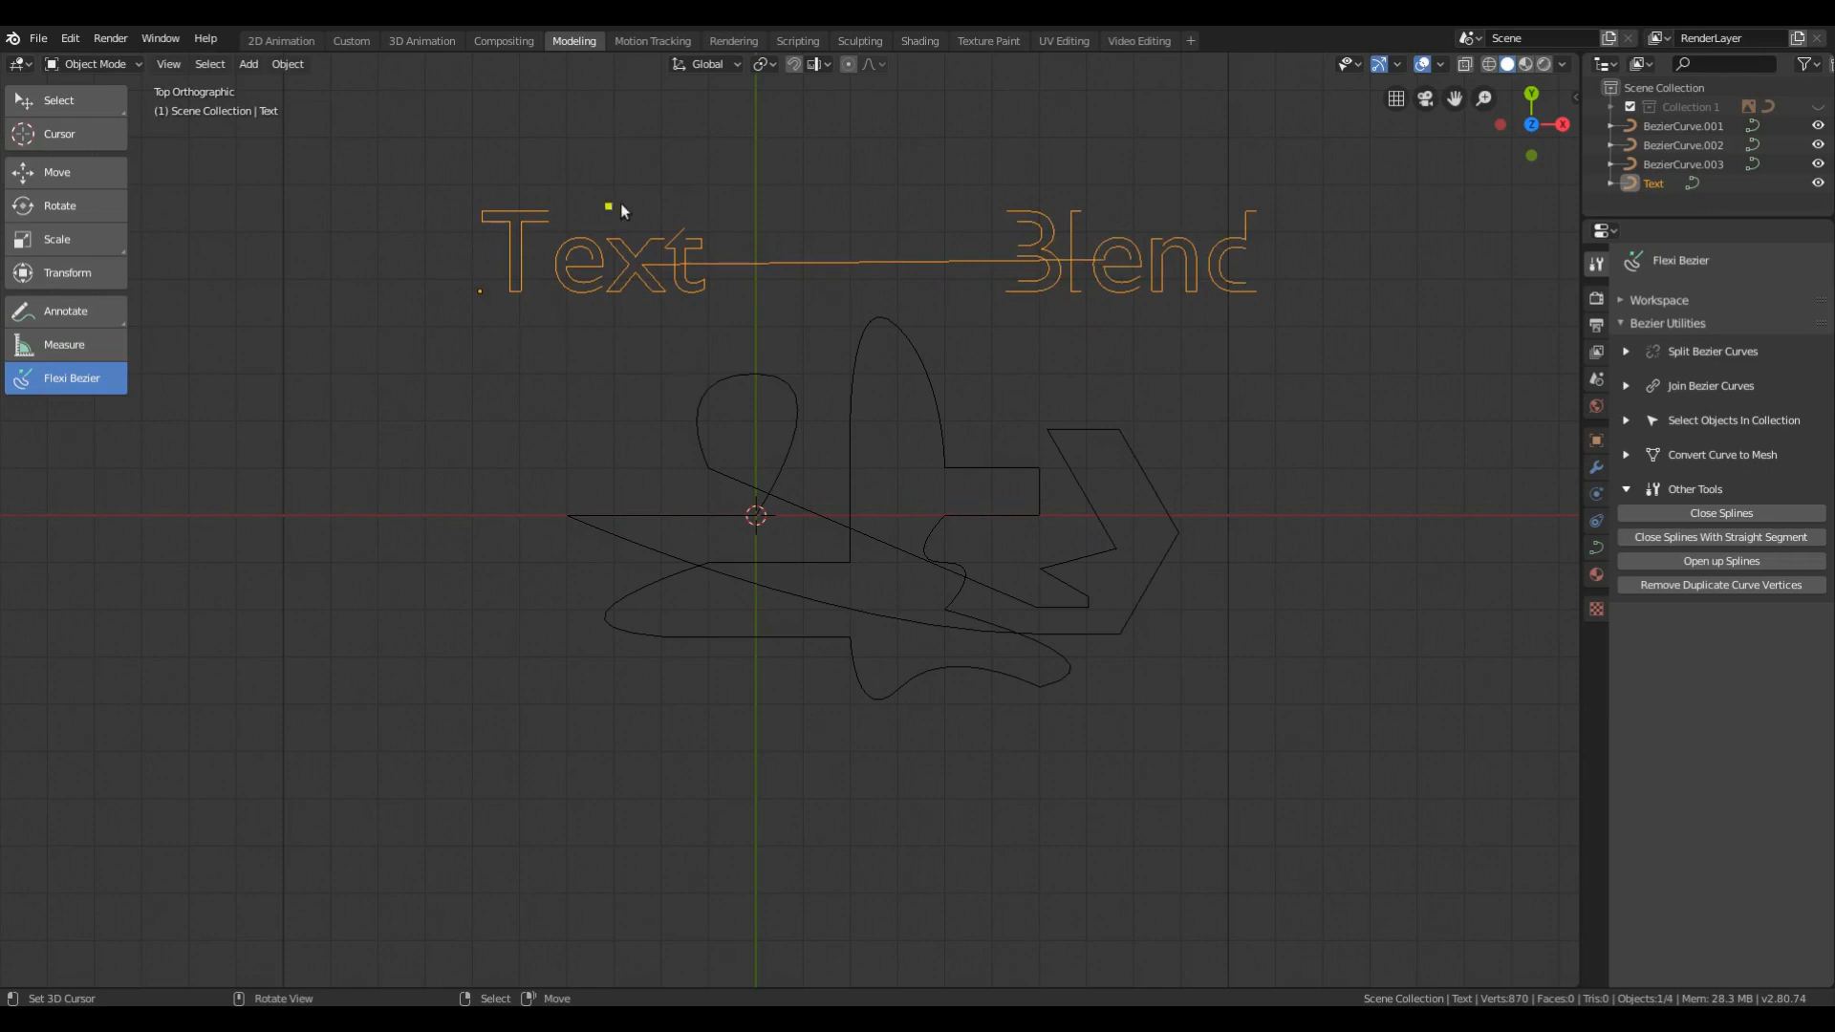
{"action": "key", "text": "w"}
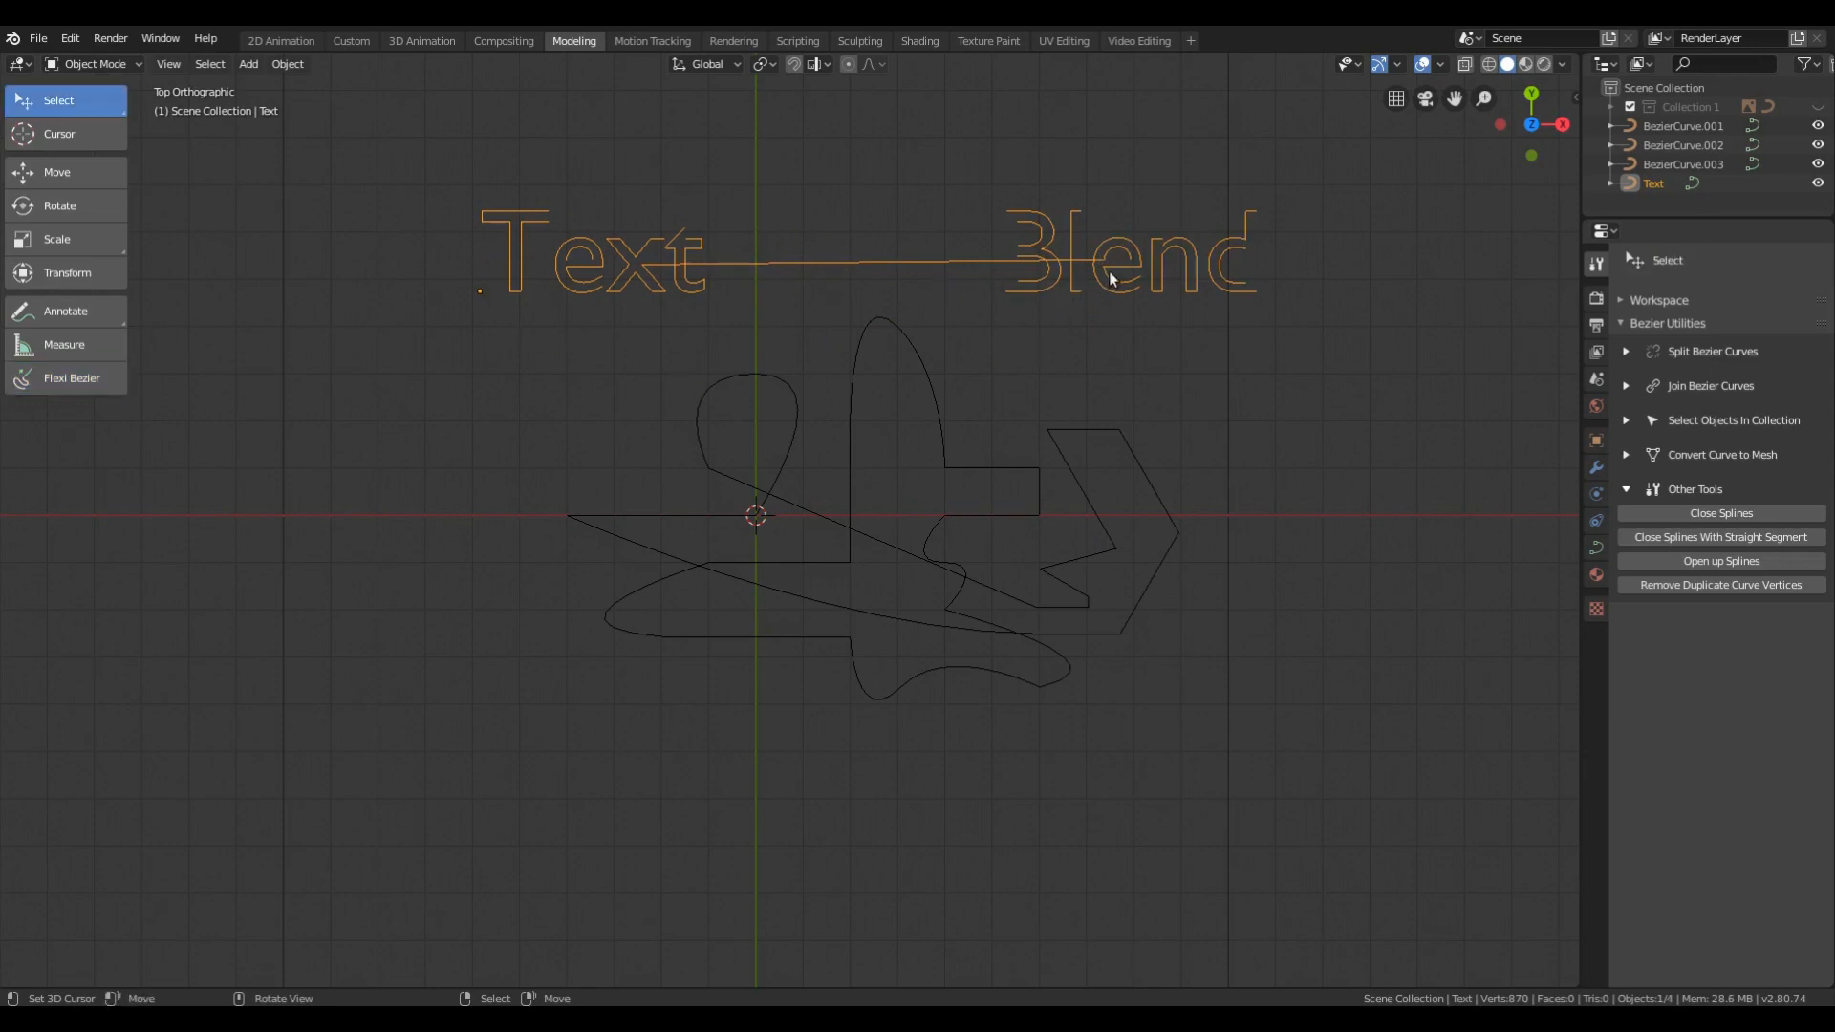
Draw an arc from the x of Text to the top of the B, and a curved segment from the B's base to the d's base
{"action": "left_click", "coordinate": [92, 378]}
{"action": "left_click_drag", "start_coordinate": [995, 208], "coordinate": [1167, 336]}
{"action": "key", "text": "space"}
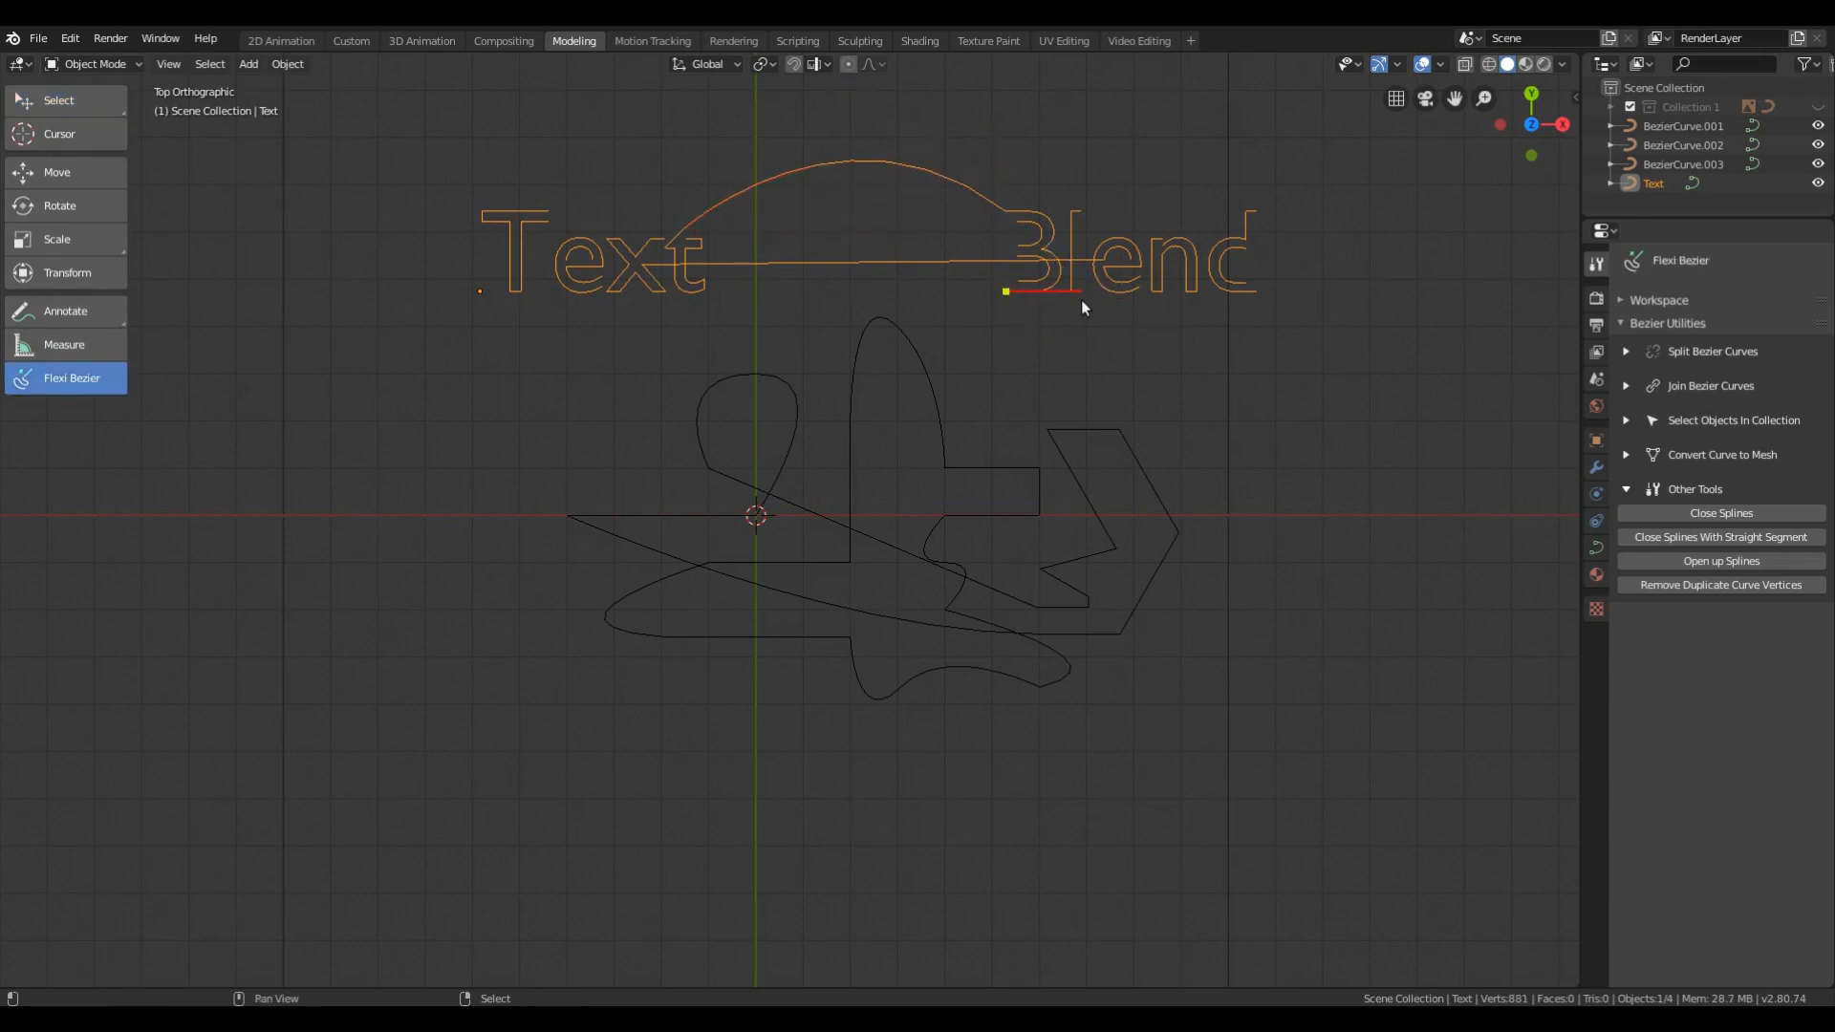
{"action": "left_click_drag", "start_coordinate": [1252, 294], "coordinate": [1334, 163]}
{"action": "key", "text": "space"}
{"action": "key", "text": "w"}
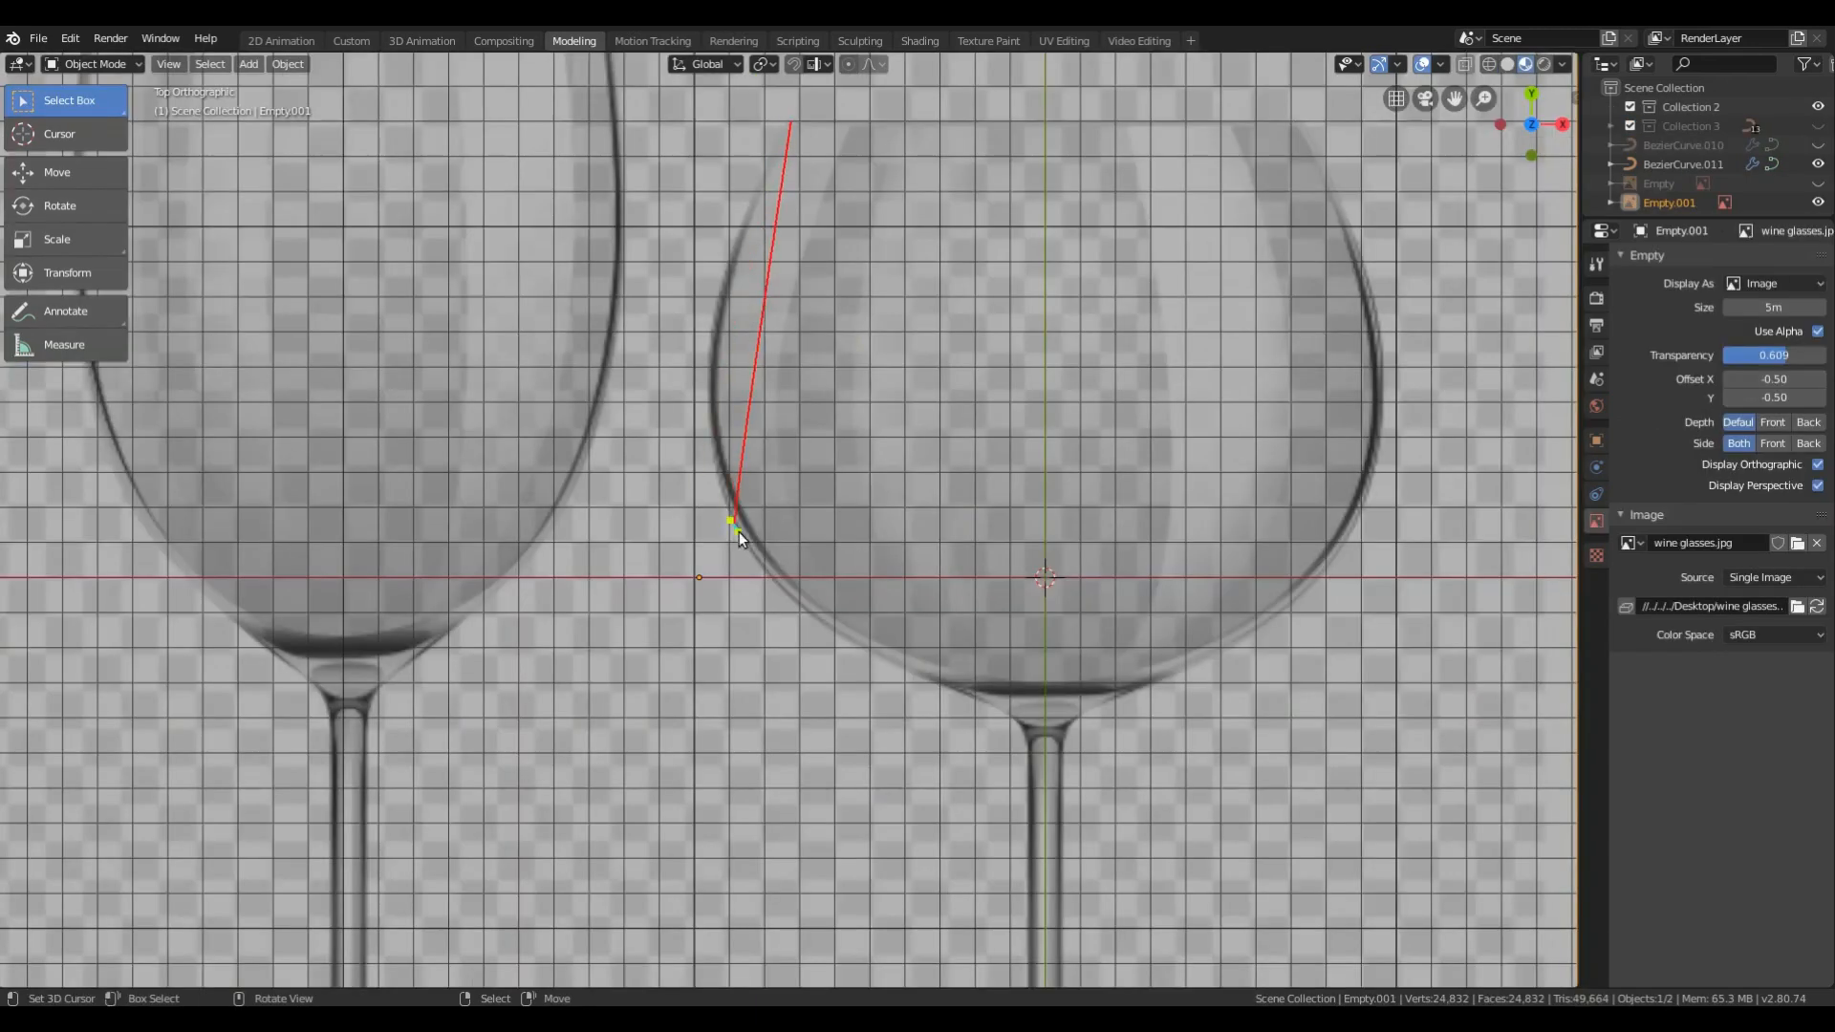
Trace the upper side of the rounder wine glass's bowl from the rim, and set the curve's bevel depth to 0.01 m
{"action": "left_click_drag", "start_coordinate": [738, 525], "coordinate": [819, 705]}
{"action": "key", "text": "space"}
{"action": "left_click_drag", "start_coordinate": [1779, 741], "coordinate": [1787, 740]}
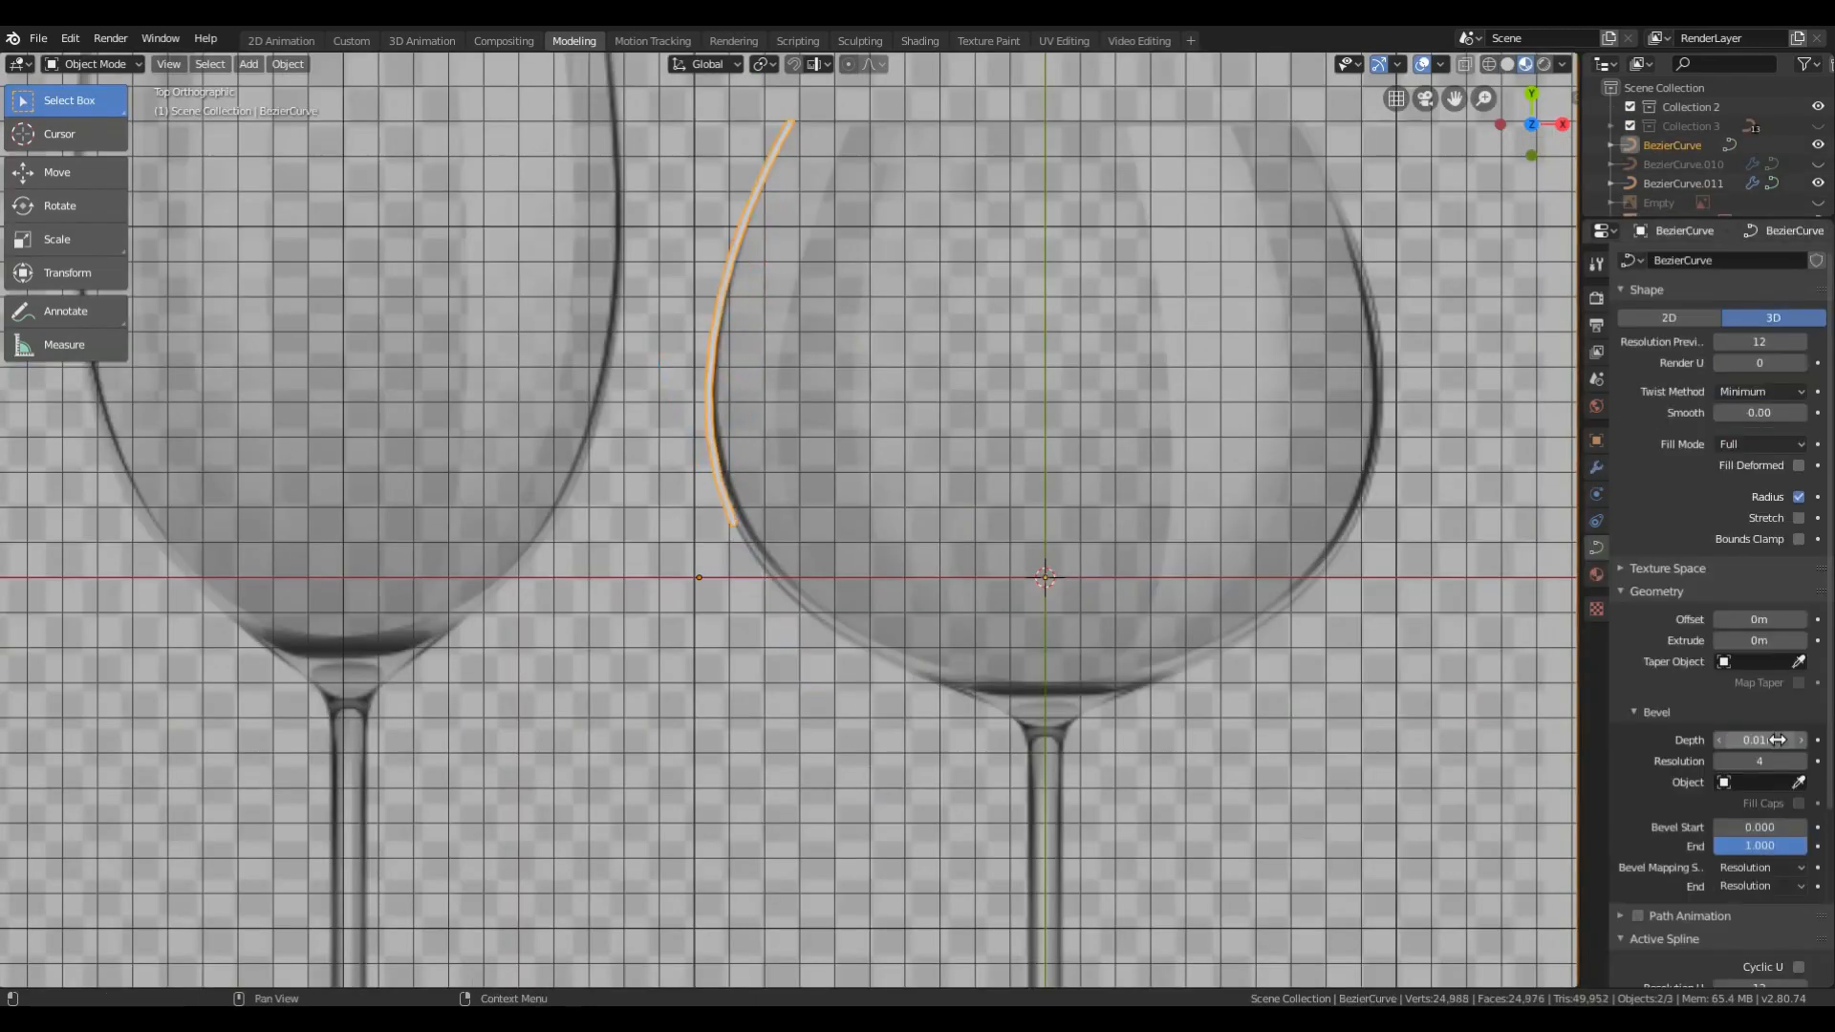
Continue the traced profile along the lower bowl and around the neck to the start of the stem
{"action": "left_click", "coordinate": [734, 526]}
{"action": "left_click_drag", "start_coordinate": [957, 686], "coordinate": [1133, 741]}
{"action": "left_click_drag", "start_coordinate": [1025, 756], "coordinate": [1023, 801]}
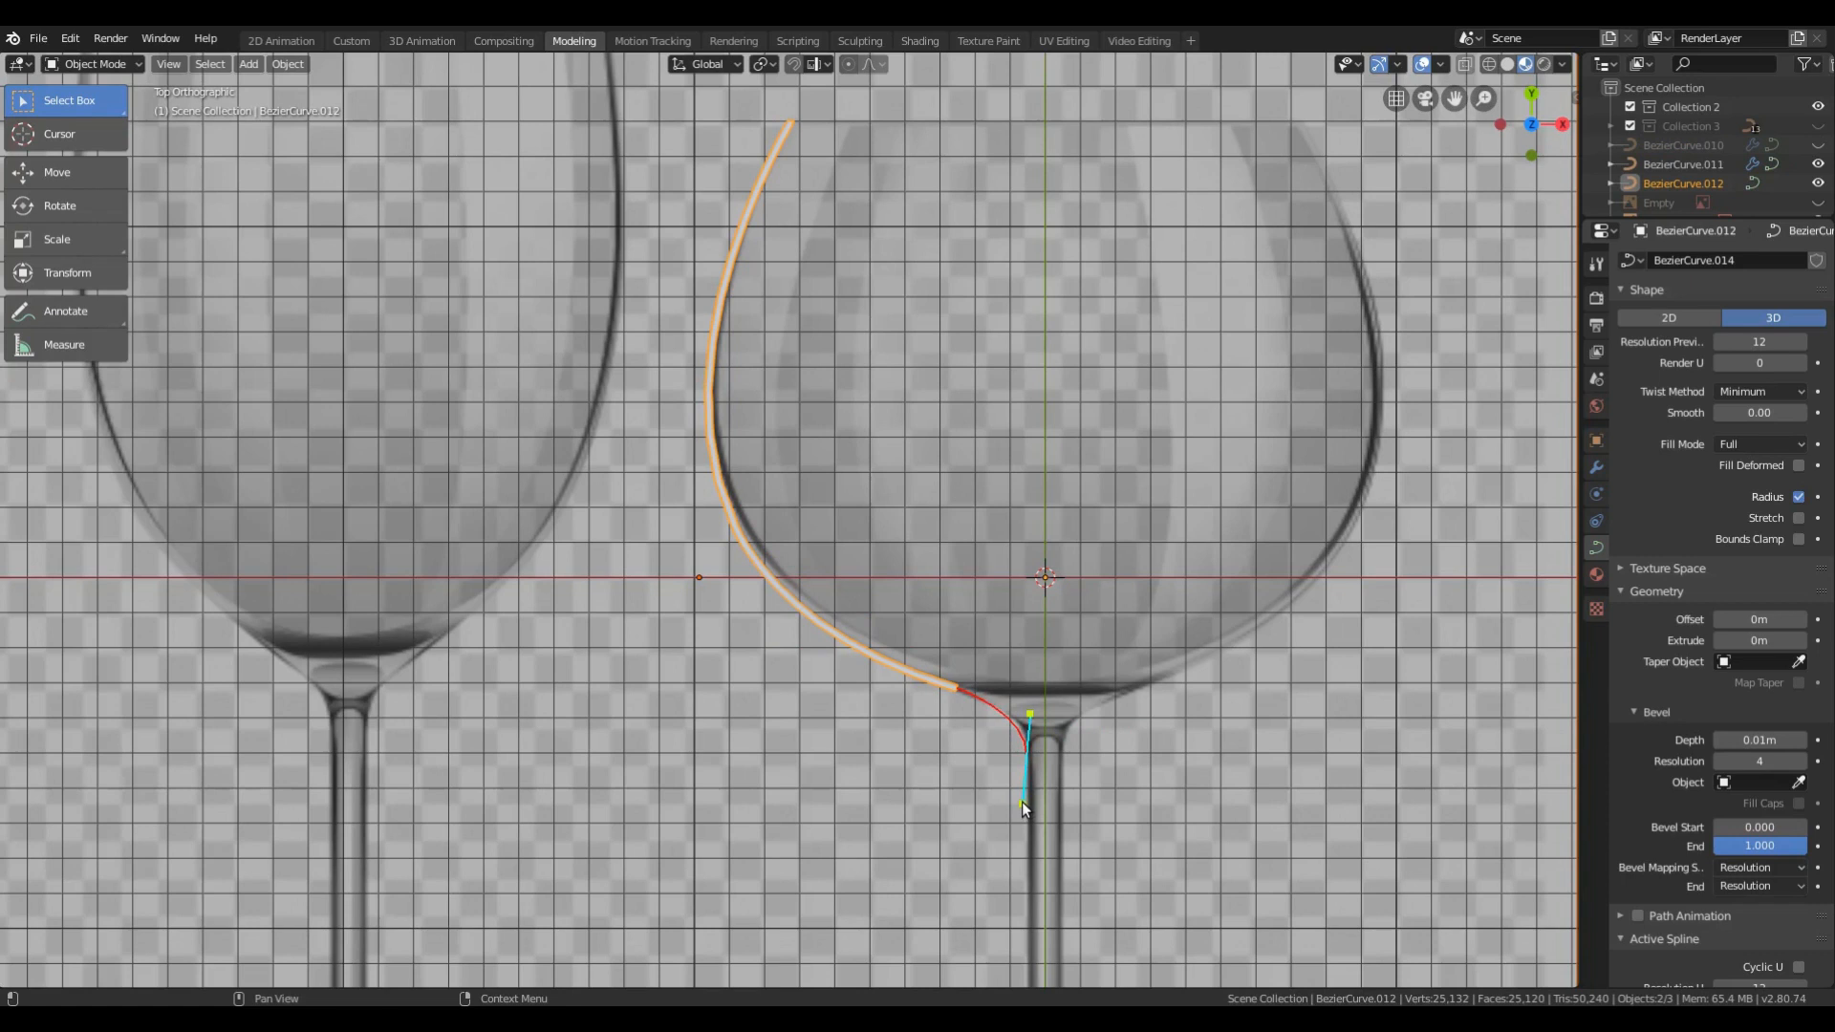
{"action": "key", "text": "space"}
Extend the glass profile with a straight vertical segment down the stem to just above the foot
{"action": "scroll", "coordinate": [1023, 800], "scroll_direction": "down", "scroll_amount": 2}
{"action": "middle_click_drag", "start_coordinate": [1024, 792], "coordinate": [1076, 392], "text": "shift"}
{"action": "scroll", "coordinate": [1037, 562], "scroll_direction": "up", "scroll_amount": 1}
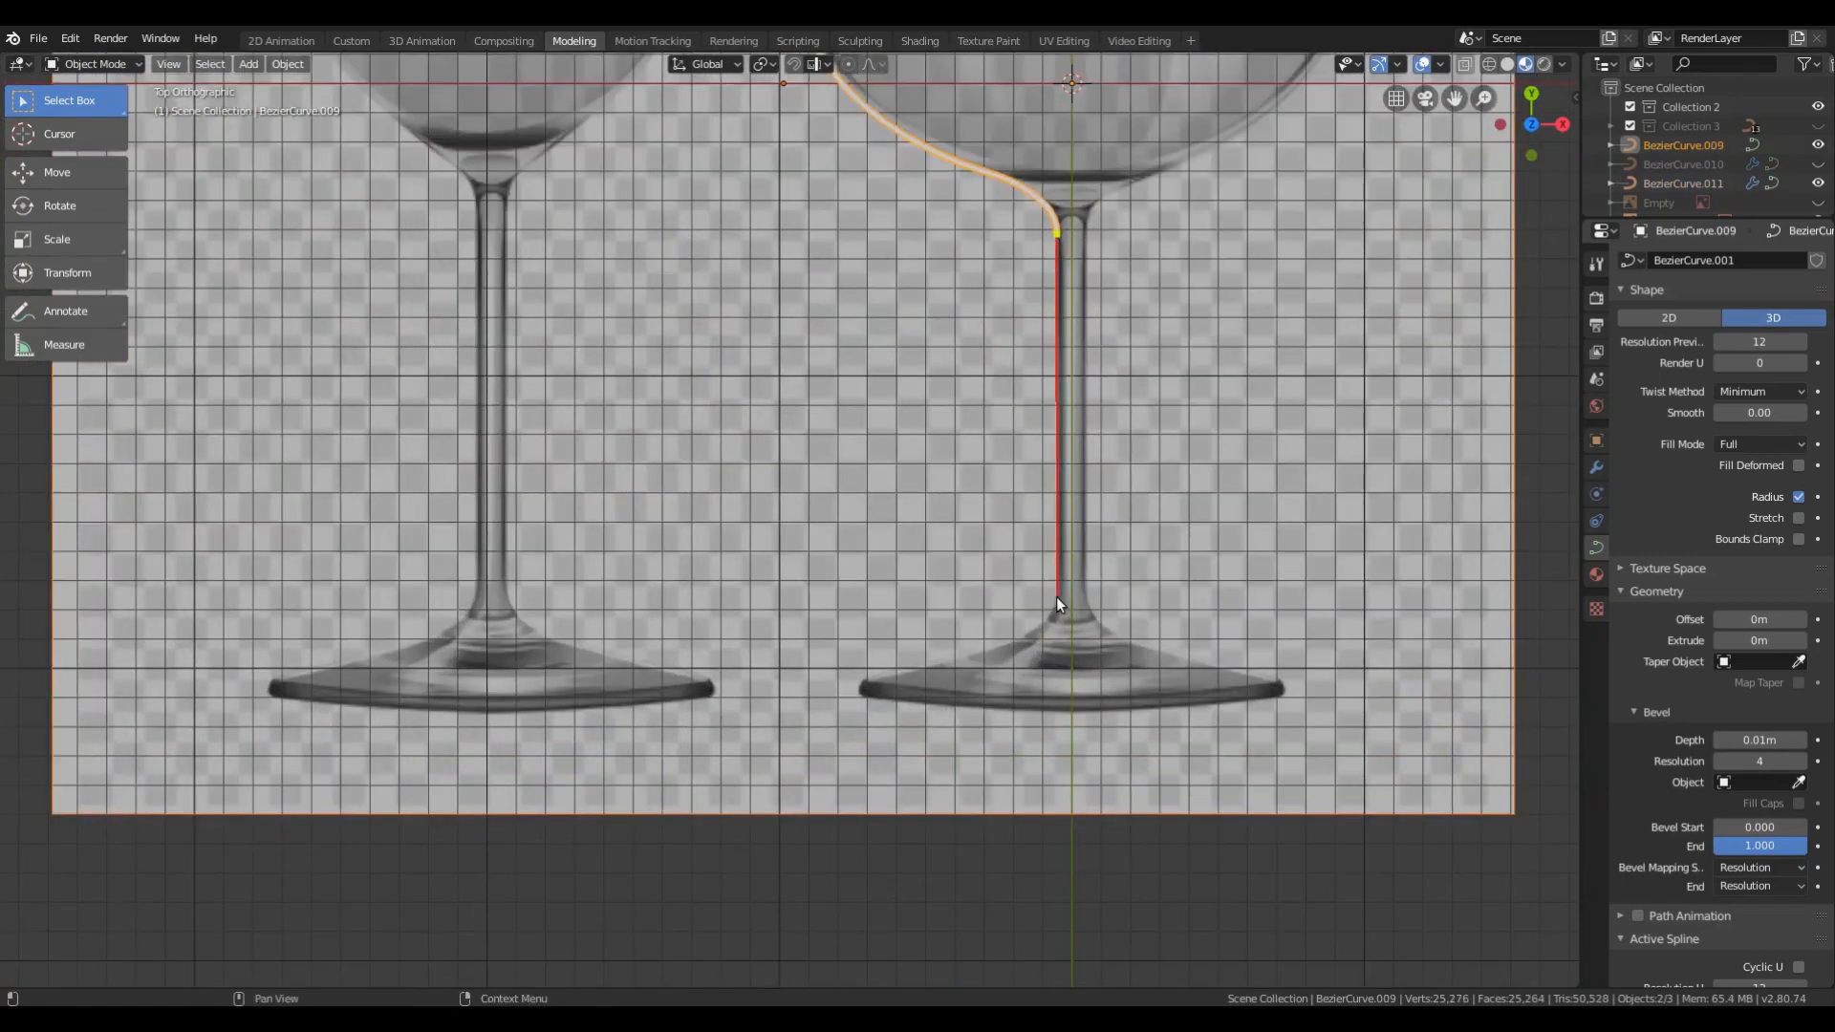
{"action": "left_click", "coordinate": [1057, 598]}
{"action": "key", "text": "space"}
Trace the flare, the sloping top, the rounded edge and the underside of the foot, ending on the Y axis
{"action": "scroll", "coordinate": [1218, 664], "scroll_direction": "up", "scroll_amount": 3}
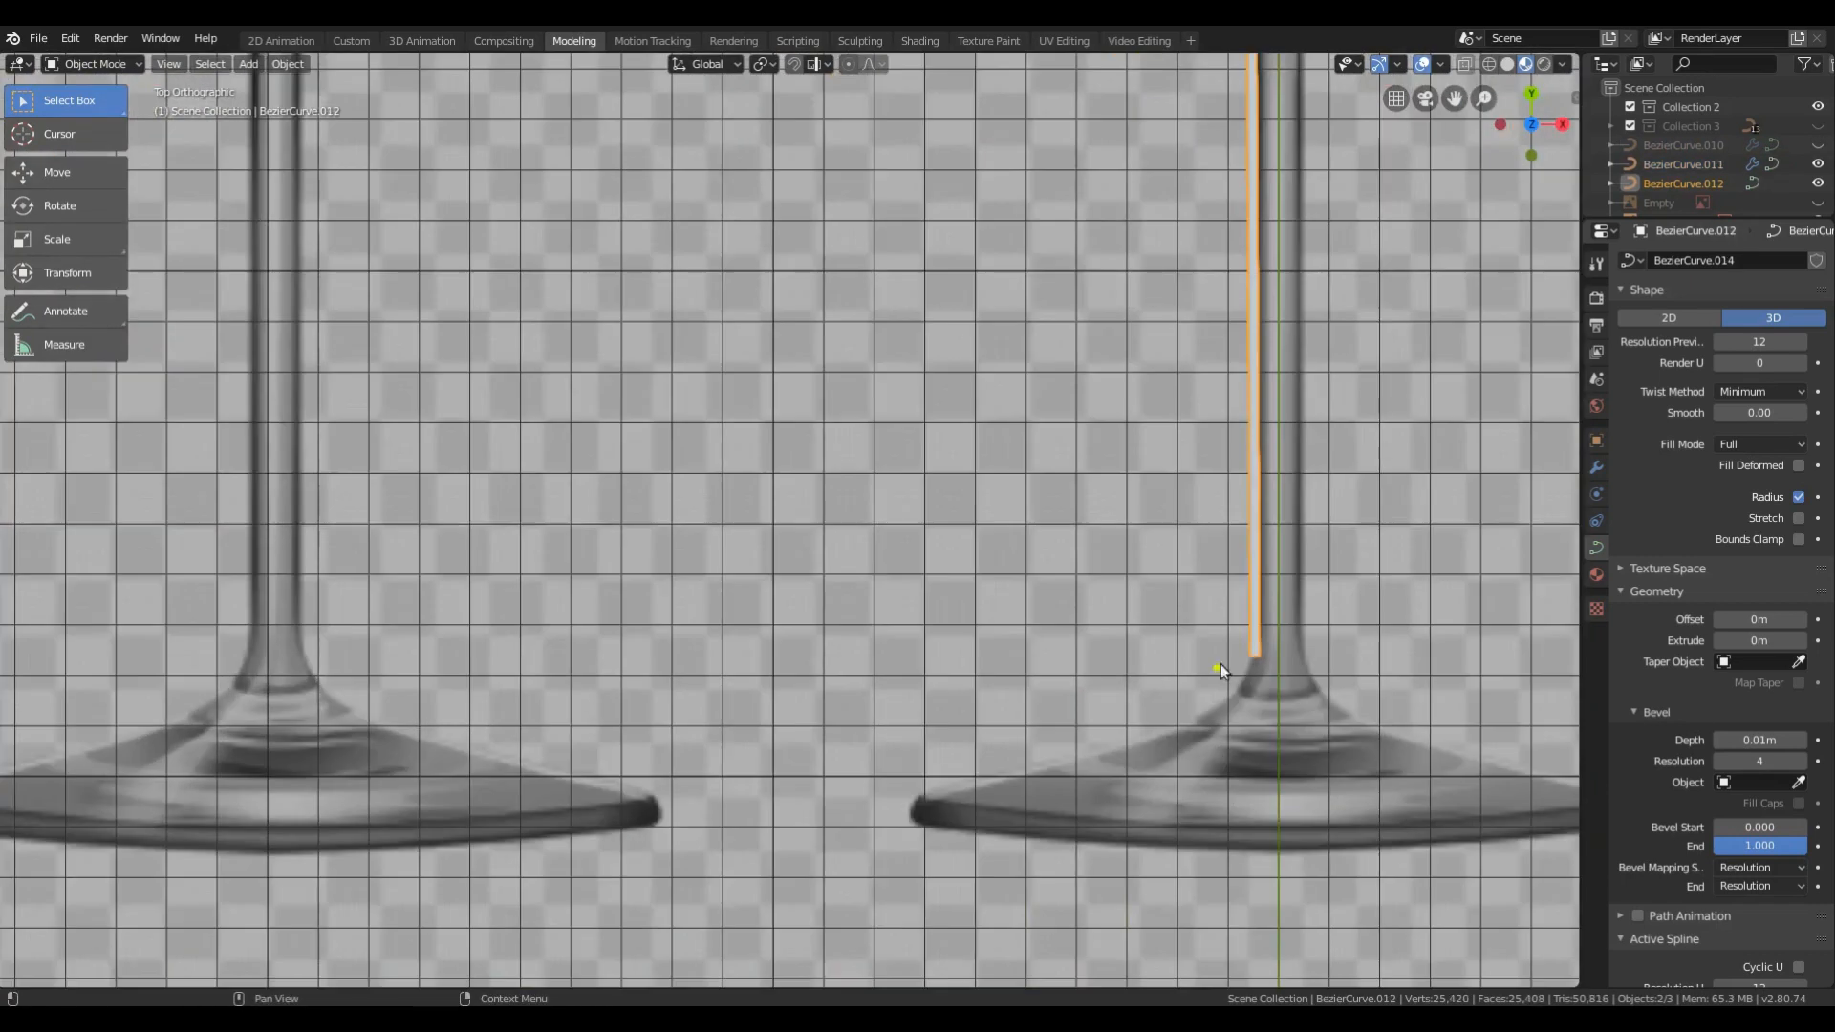
{"action": "left_click_drag", "start_coordinate": [1162, 726], "coordinate": [1161, 734]}
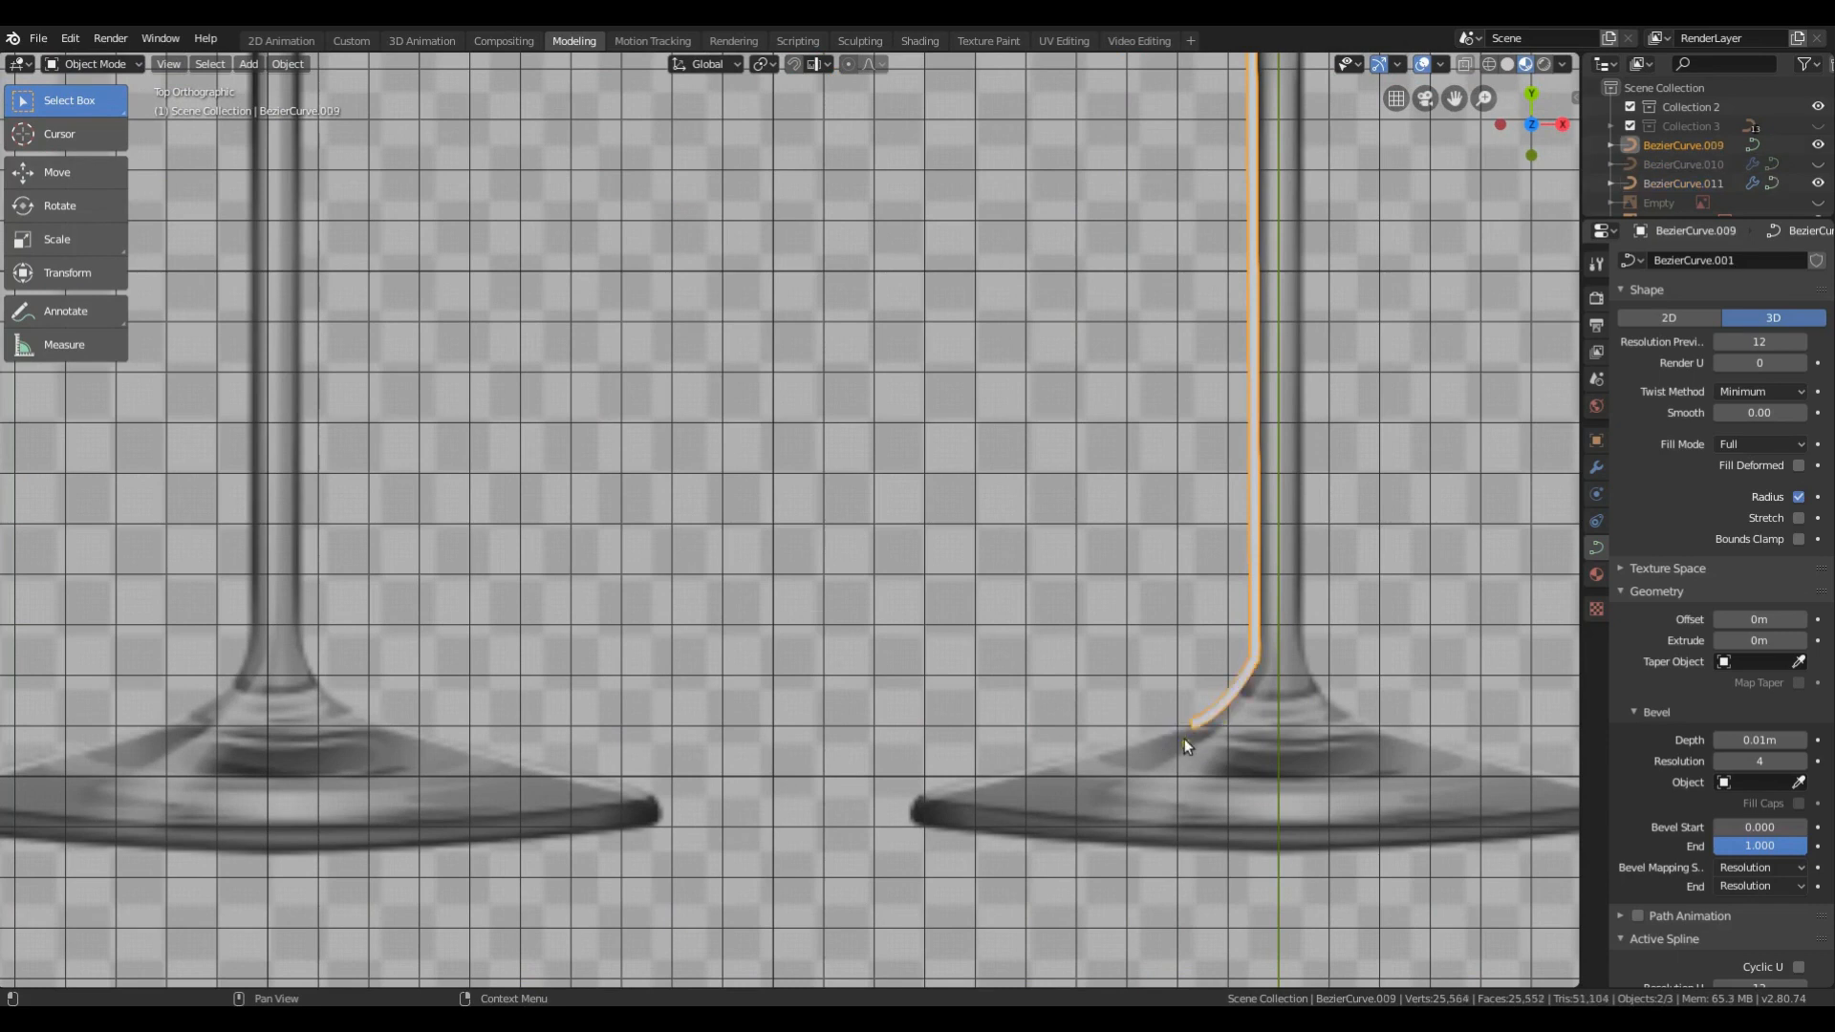
{"action": "left_click", "coordinate": [927, 789]}
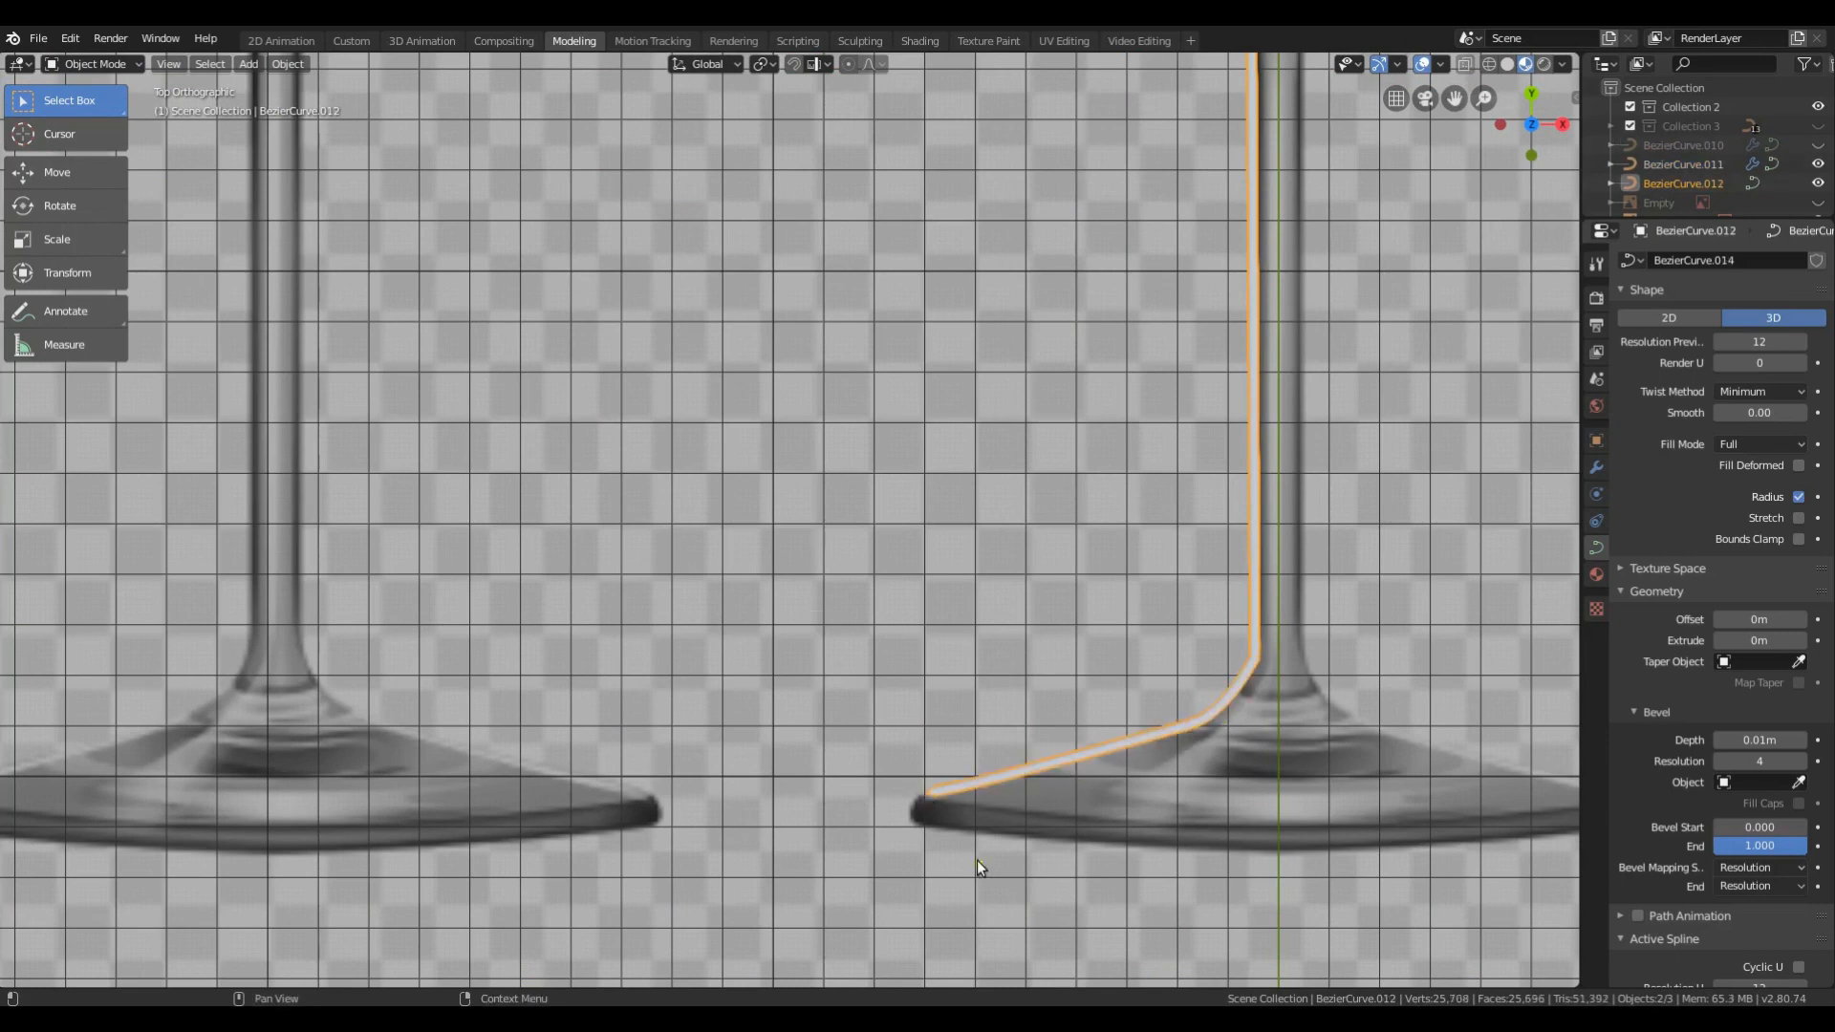
{"action": "left_click_drag", "start_coordinate": [1022, 836], "coordinate": [1029, 831]}
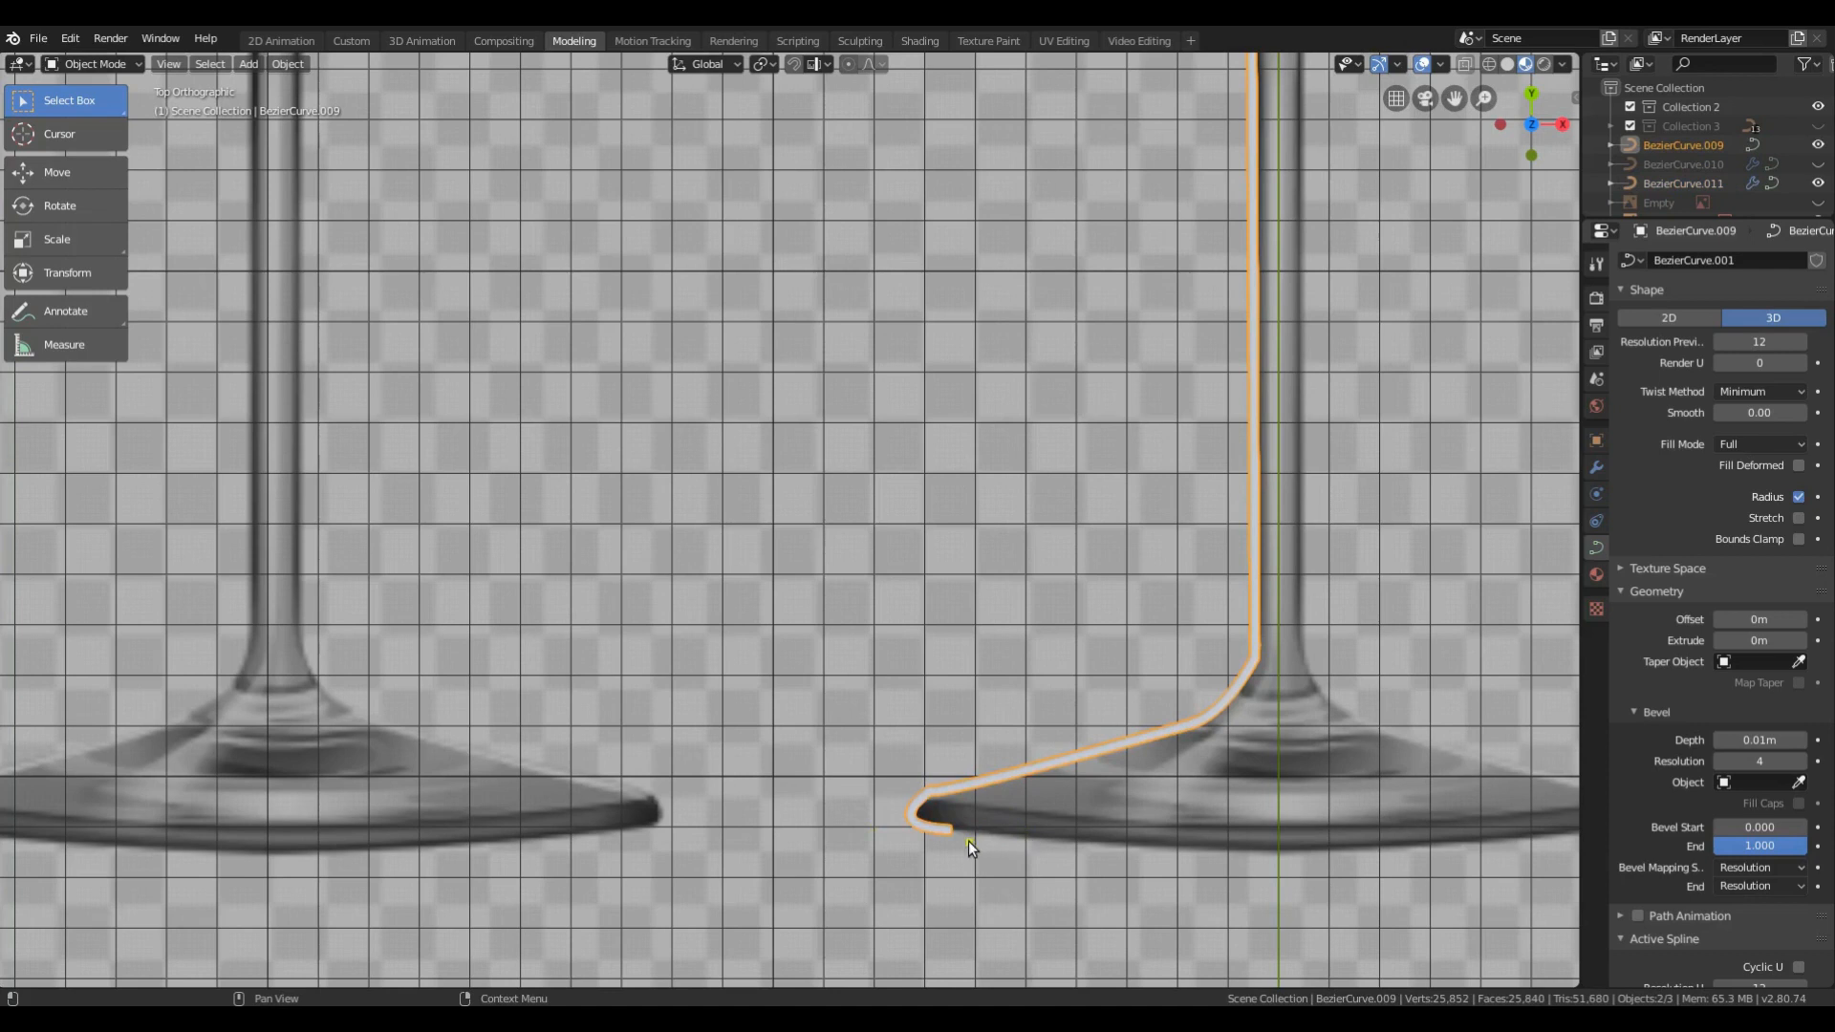
{"action": "left_click_drag", "start_coordinate": [1279, 847], "coordinate": [1296, 839]}
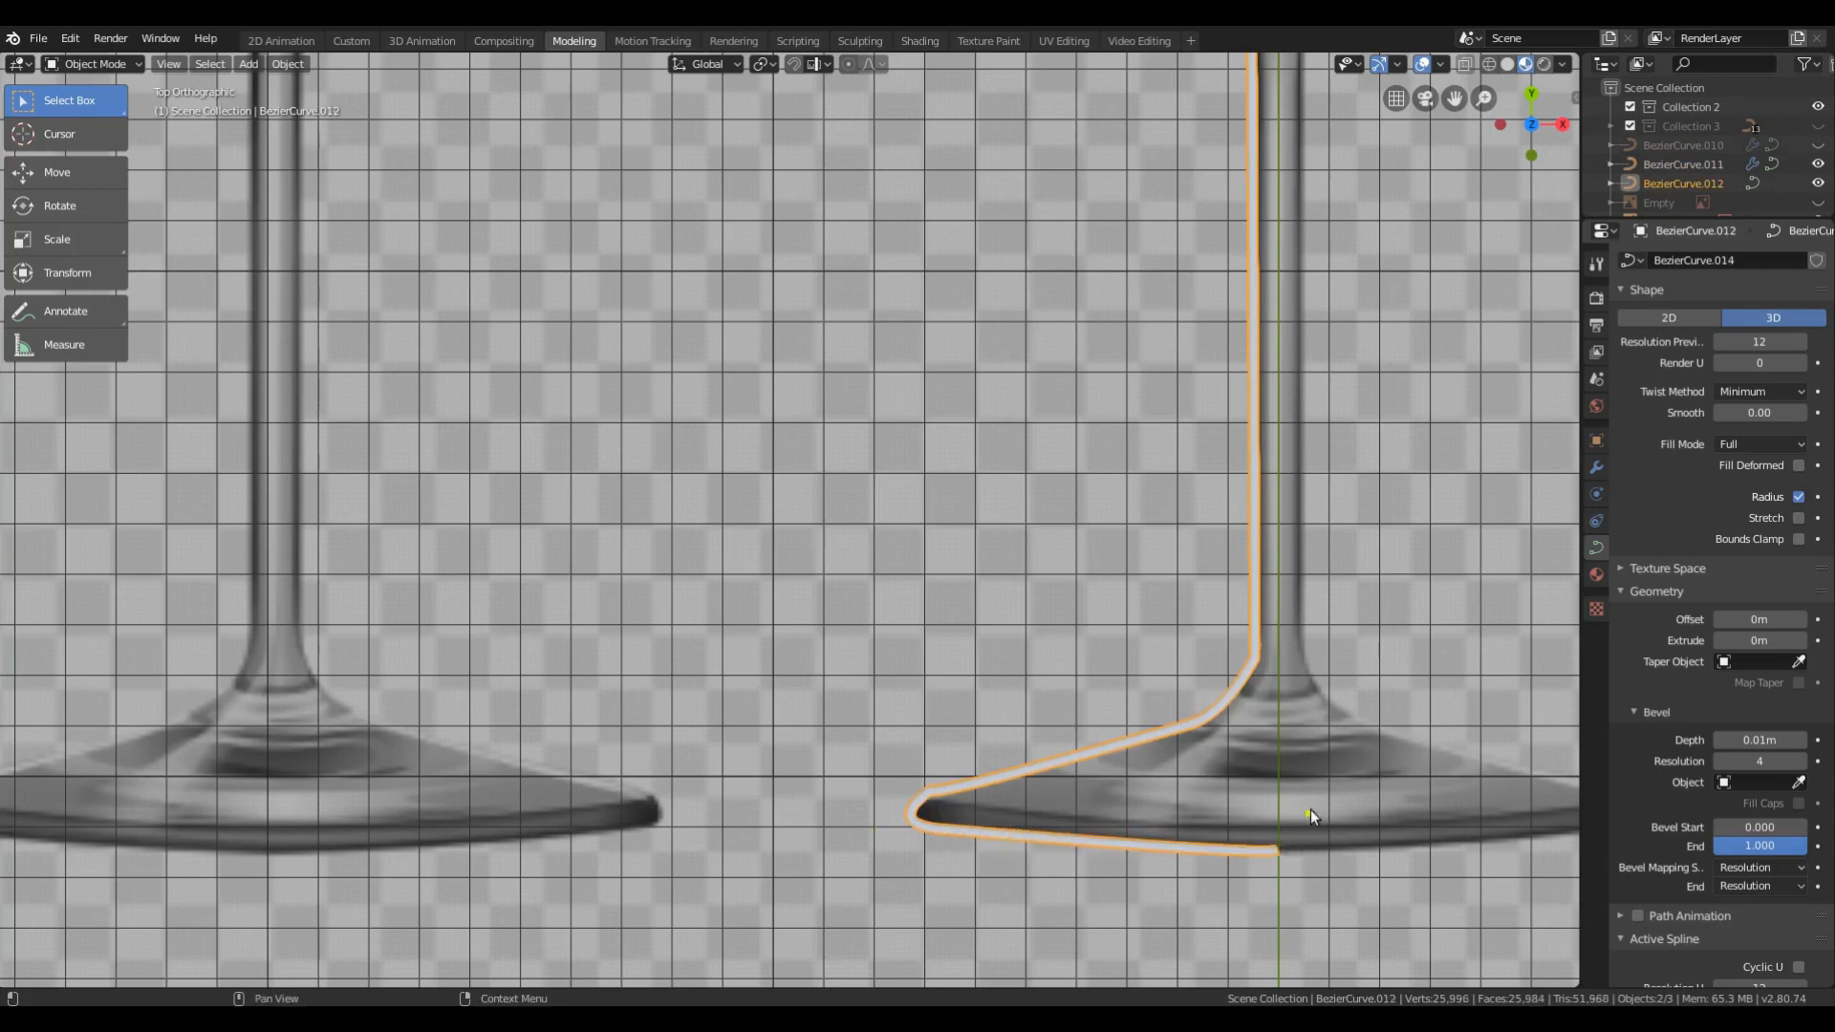
Add a Screw modifier to the glass profile and set its axis to Y
{"action": "scroll", "coordinate": [1308, 666], "scroll_direction": "down", "scroll_amount": 6}
{"action": "middle_click_drag", "start_coordinate": [965, 352], "coordinate": [939, 585], "text": "shift"}
{"action": "left_click", "coordinate": [1597, 467]}
{"action": "left_click", "coordinate": [1689, 261]}
{"action": "left_click", "coordinate": [1547, 445]}
{"action": "left_click", "coordinate": [1689, 344]}
{"action": "left_click", "coordinate": [1678, 401]}
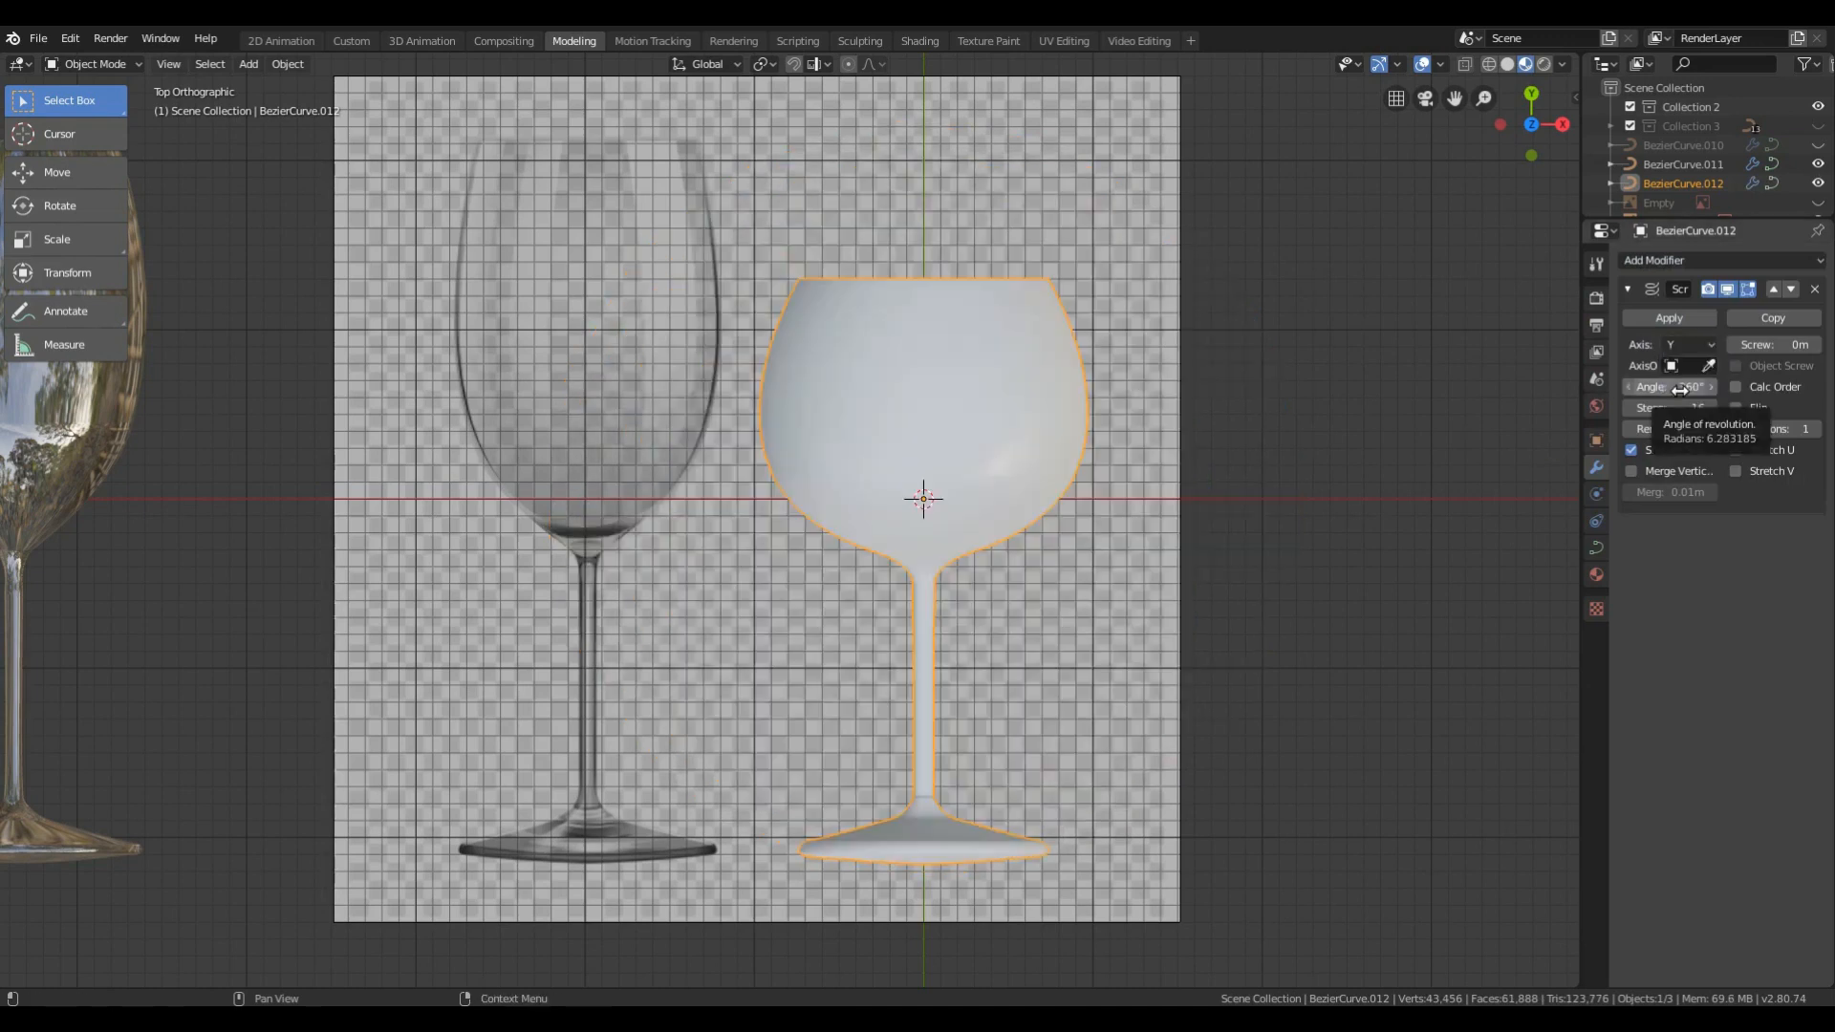
Set the Screw modifier's steps to 32
{"action": "middle_click_drag", "start_coordinate": [1562, 457], "coordinate": [1346, 517]}
{"action": "double_click", "coordinate": [1694, 409]}
{"action": "type", "text": "32"}
{"action": "key", "text": "Return"}
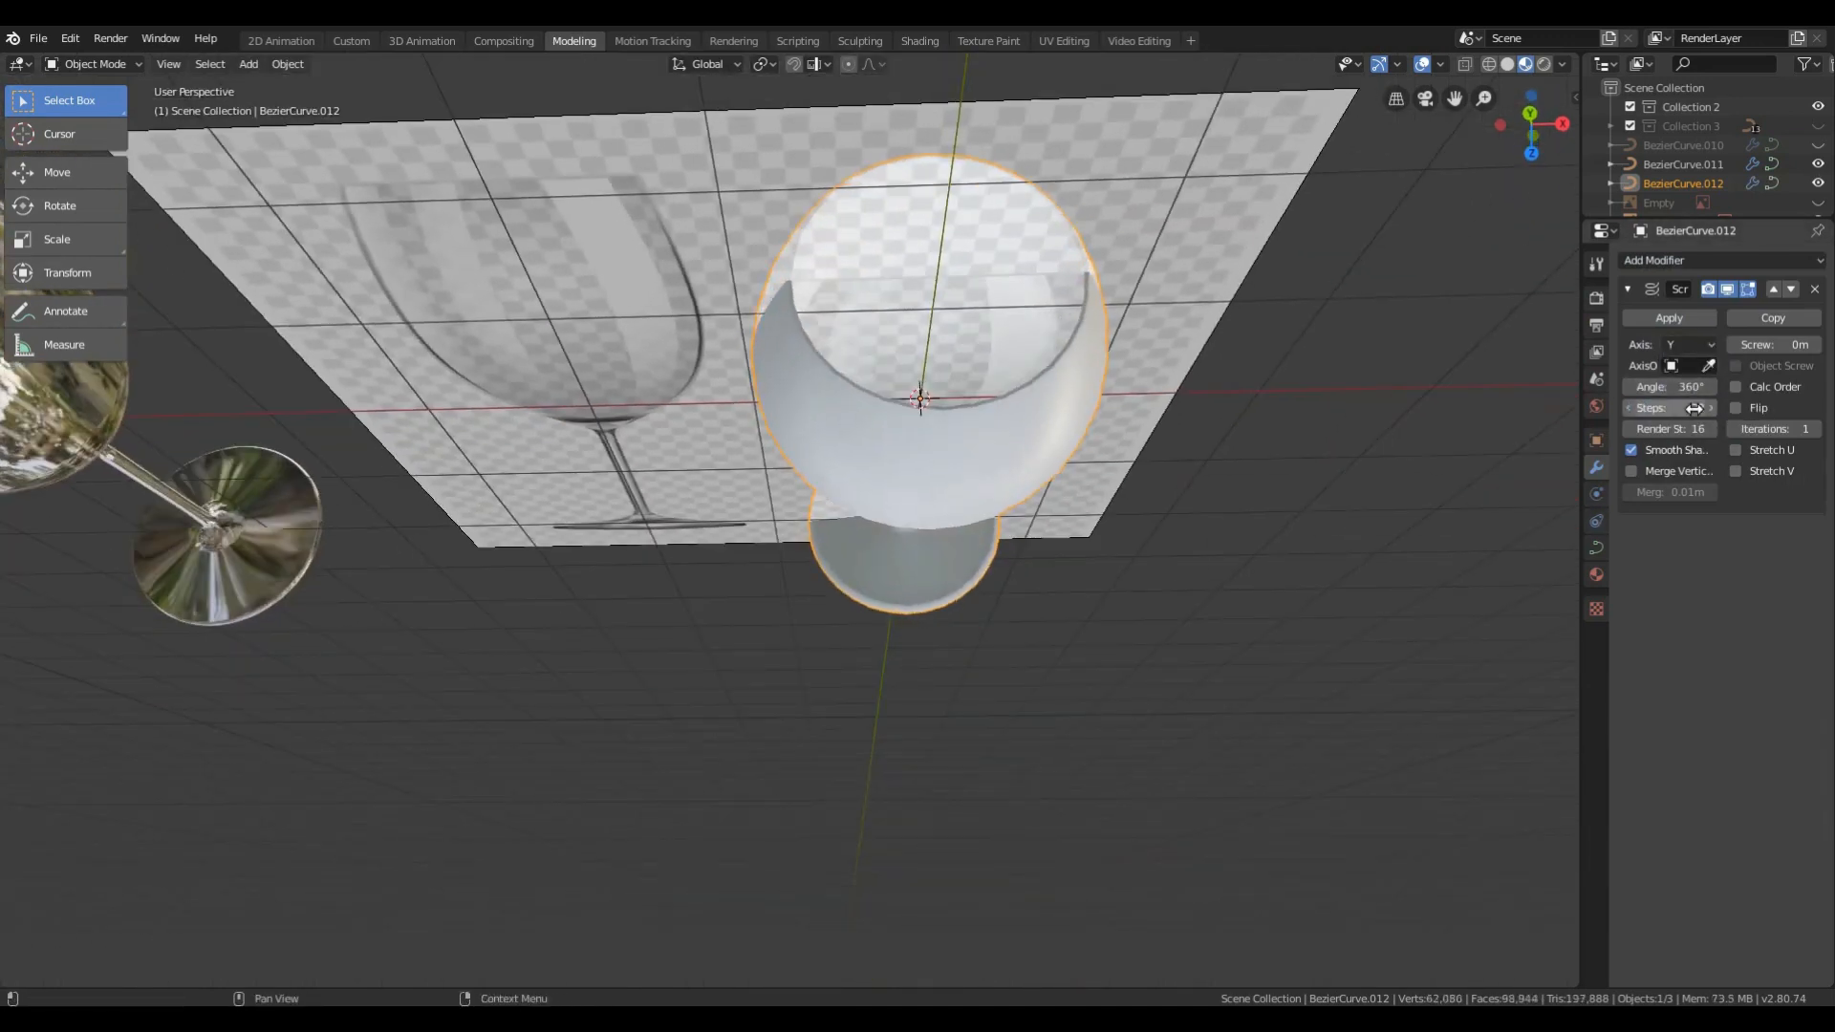
Set the glass curve's bevel depth to 0 m
{"action": "left_click", "coordinate": [1596, 548]}
{"action": "double_click", "coordinate": [1786, 745]}
{"action": "type", "text": "0"}
{"action": "key", "text": "Return"}
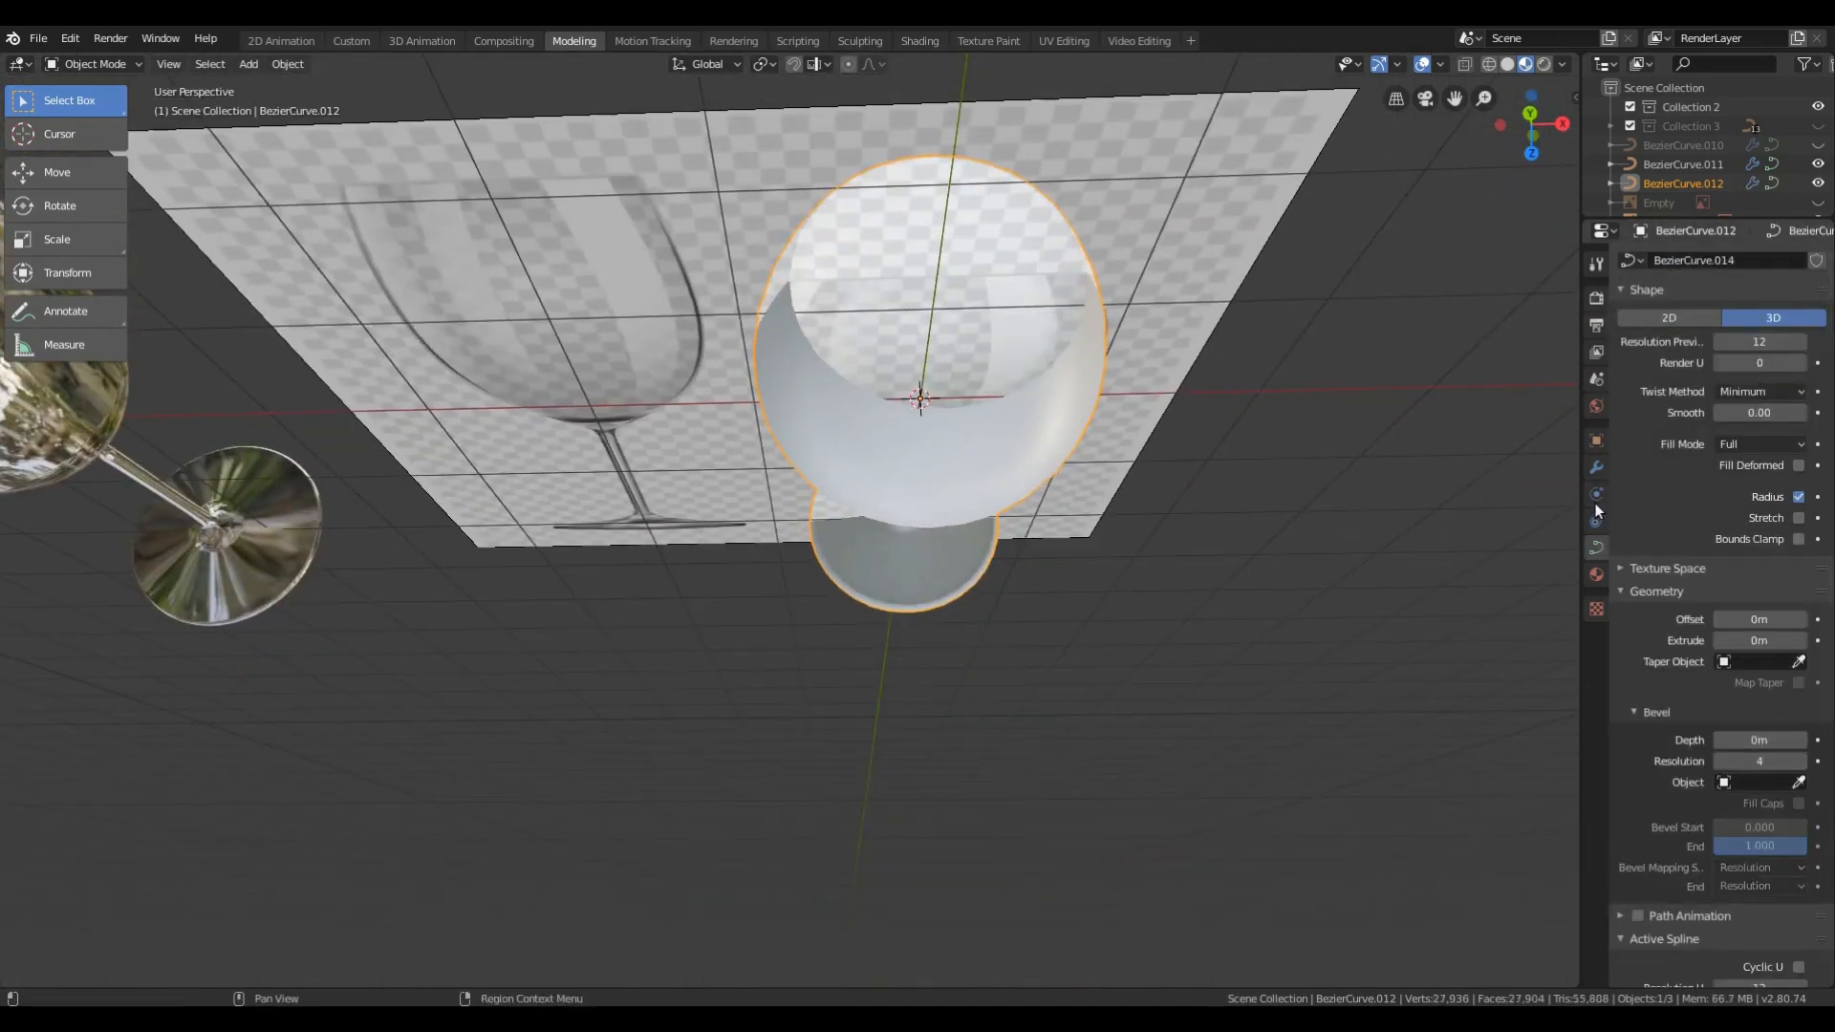
Add a Solidify modifier to the glass with increased thickness, followed by a Subdivision Surface modifier
{"action": "left_click", "coordinate": [1596, 468]}
{"action": "left_click", "coordinate": [1646, 261]}
{"action": "left_click", "coordinate": [1531, 472]}
{"action": "left_click_drag", "start_coordinate": [1674, 589], "coordinate": [1712, 585]}
{"action": "left_click", "coordinate": [1646, 261]}
{"action": "left_click", "coordinate": [1531, 490]}
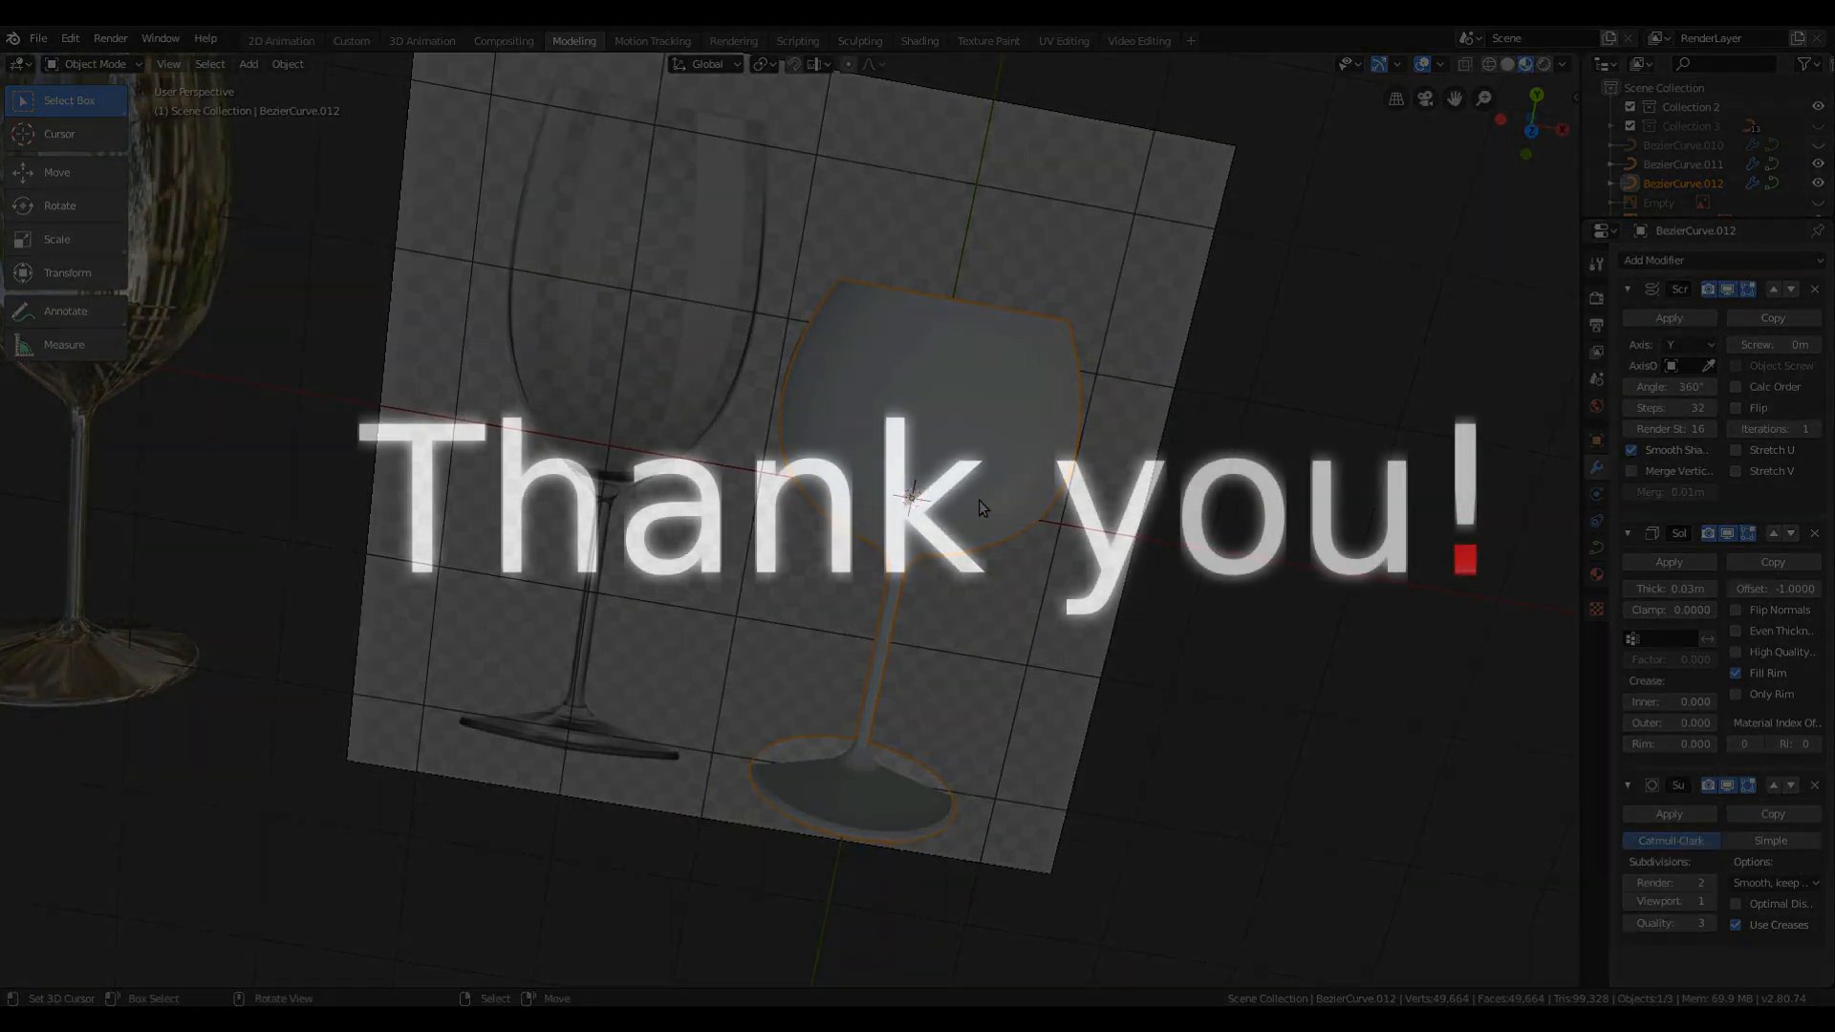